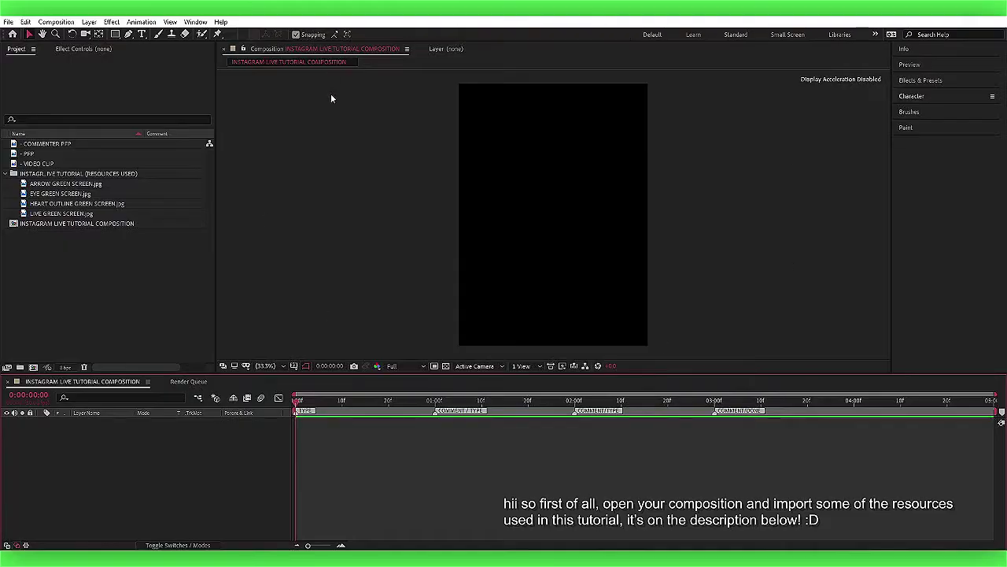
Check the composition settings without changes and switch to the Pen tool.
click(56, 22)
click(95, 41)
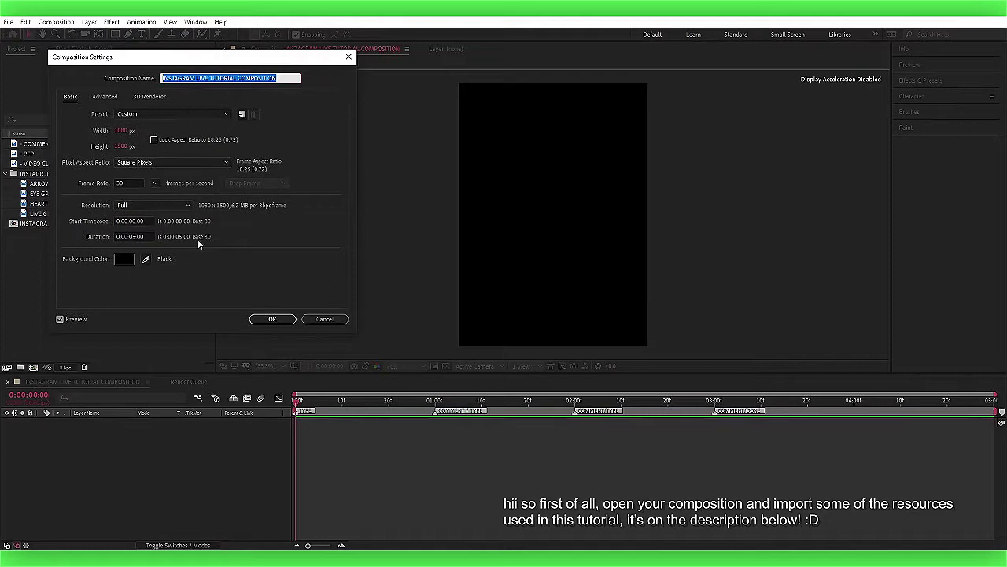
key(Return)
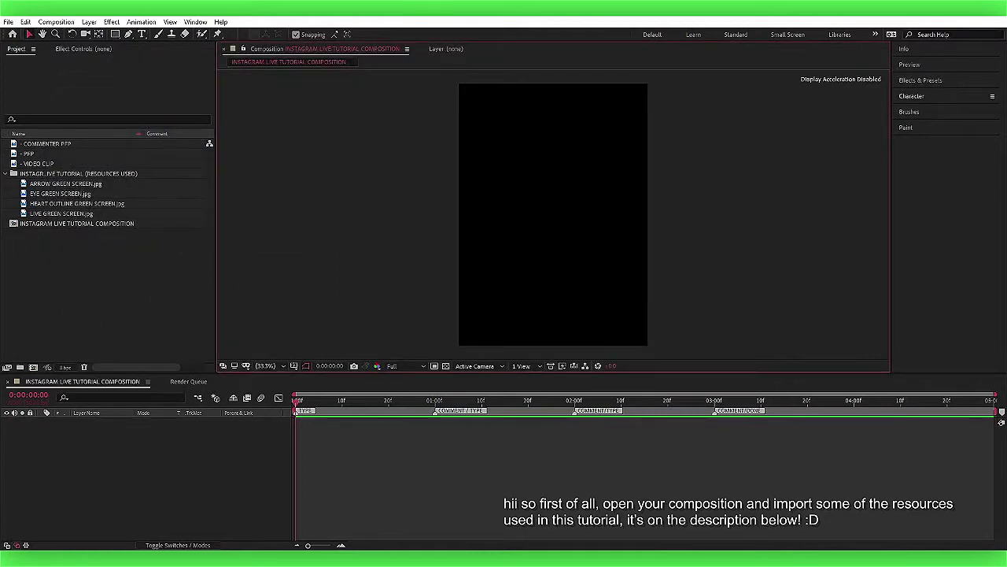
click(129, 34)
Turn on the proportional grid and pen a horizontal line for the type bar.
click(294, 366)
click(323, 389)
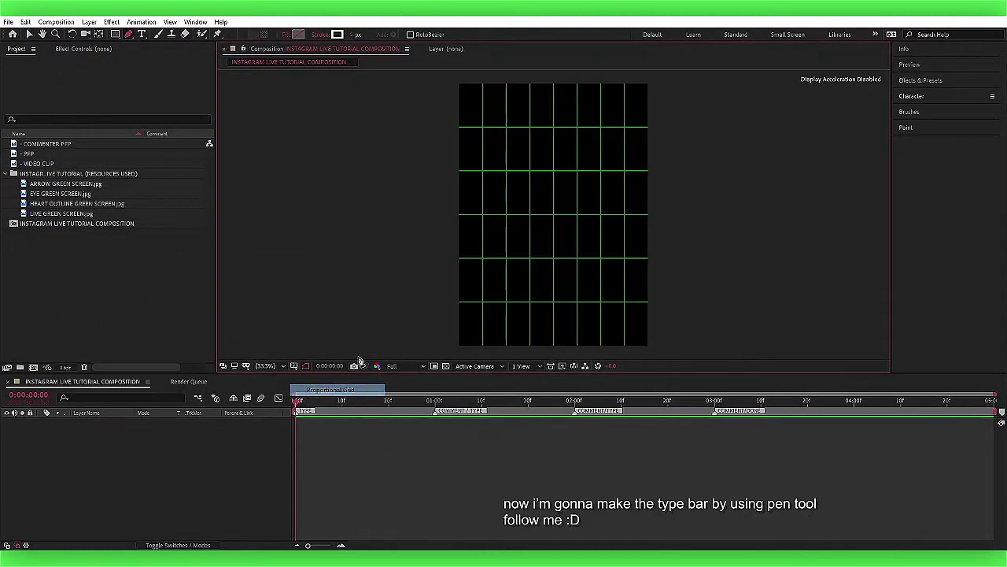
click(482, 214)
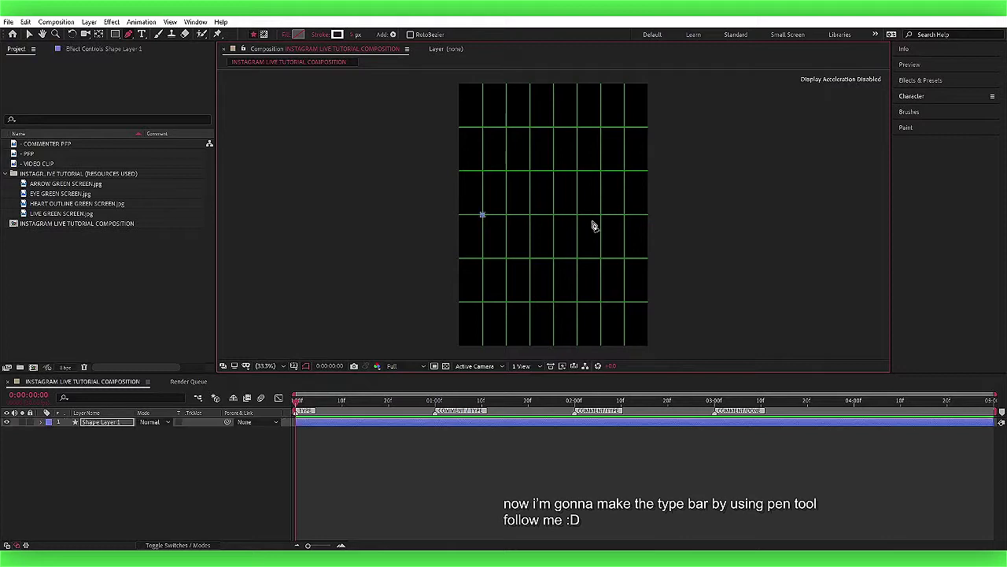
click(625, 214)
scroll(652, 226, up, 3)
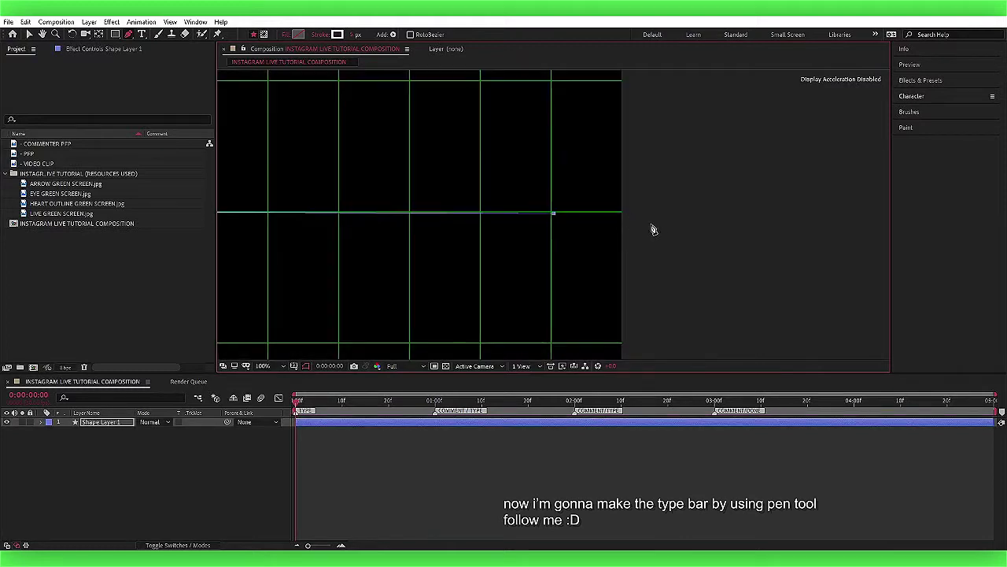
key(v)
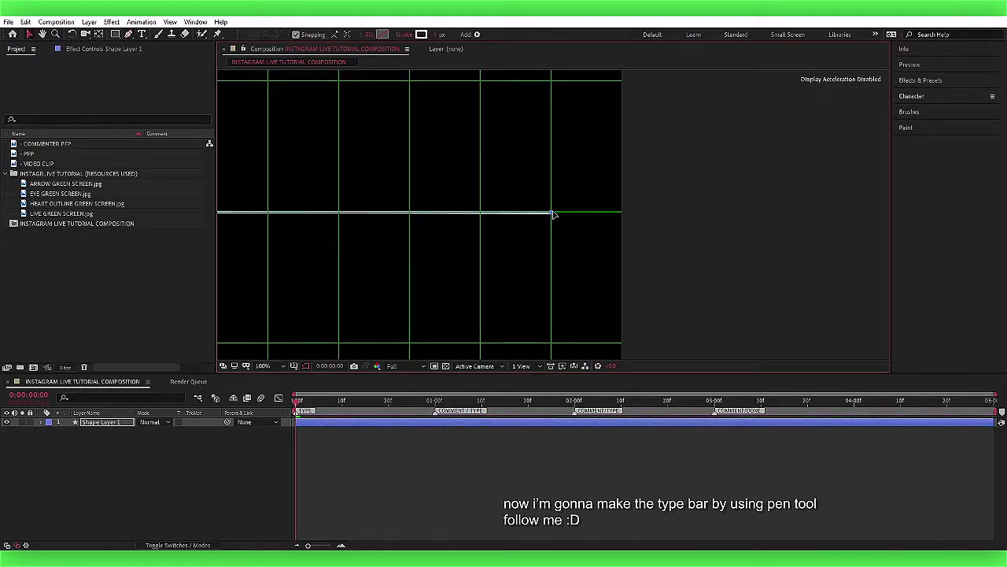
scroll(554, 215, down, 2)
Give the line an 82 px stroke with Round Cap ends.
drag(438, 34, 409, 22)
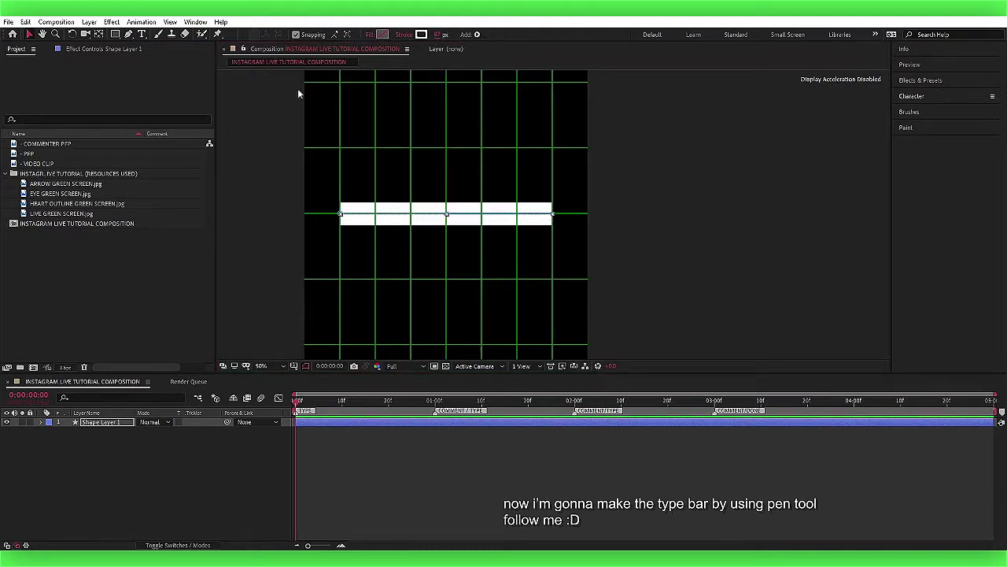
click(41, 422)
click(50, 431)
click(59, 440)
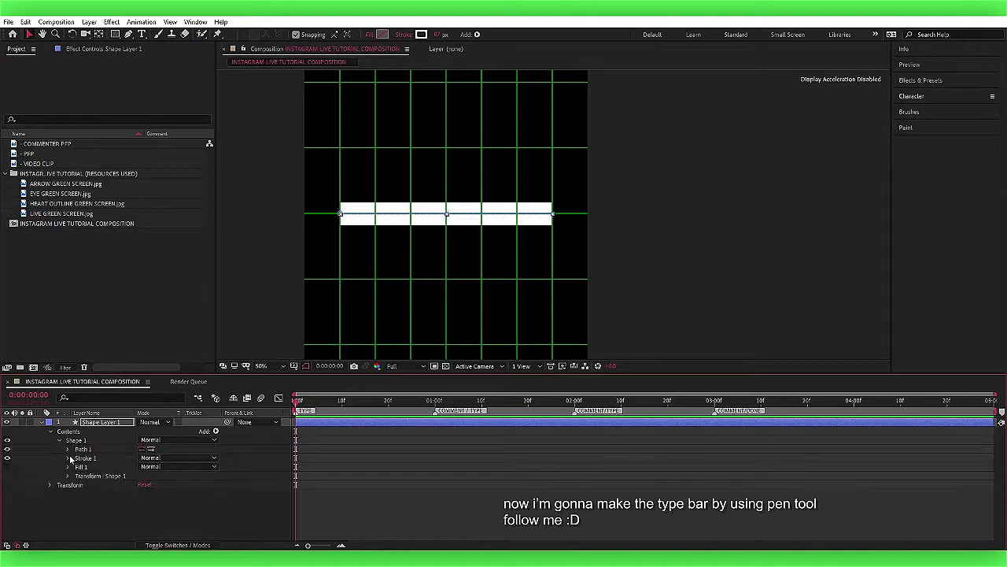
click(68, 457)
click(177, 503)
click(158, 521)
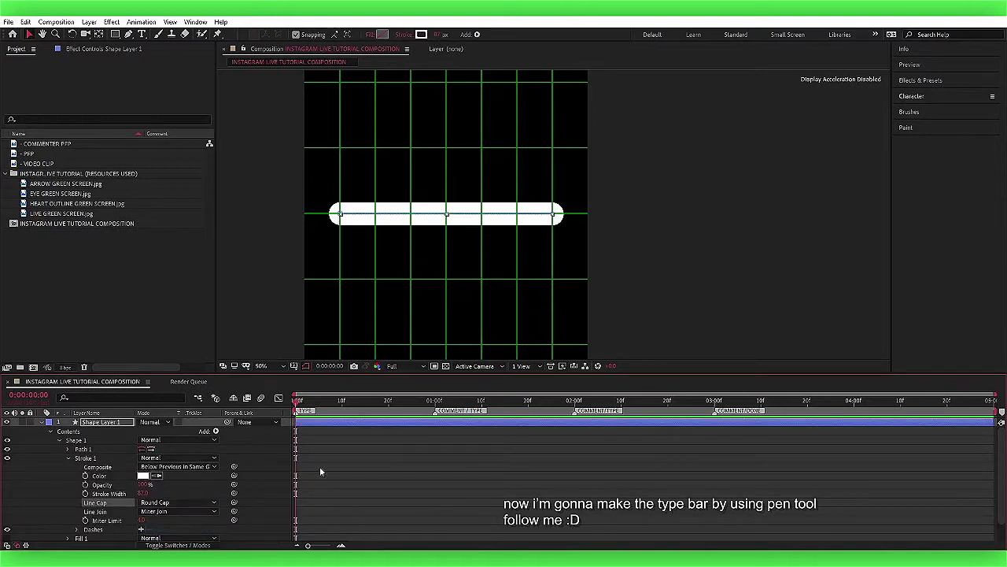
click(369, 460)
Duplicate the bar layer and make the copy's stroke red.
click(327, 425)
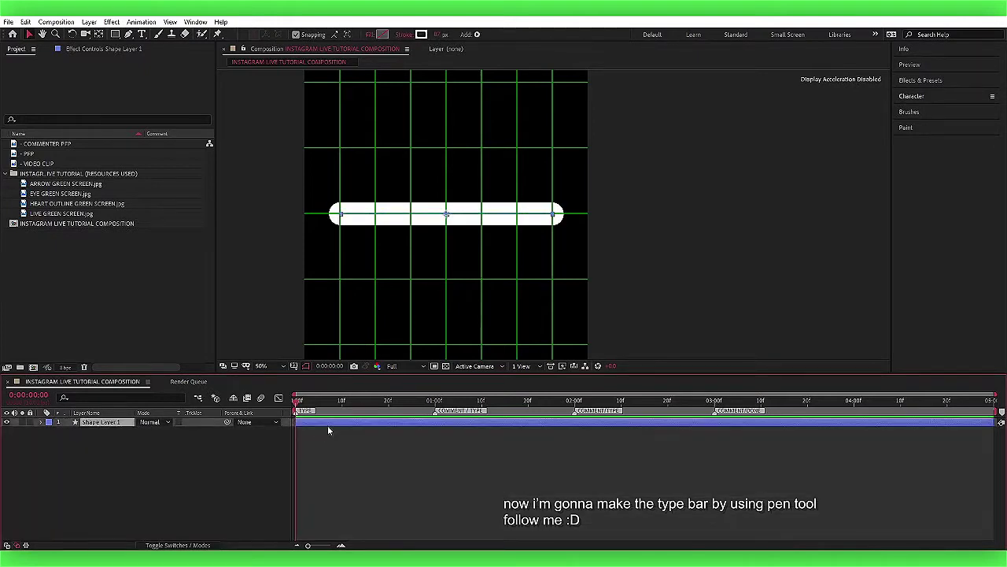
key(ctrl+d)
click(421, 35)
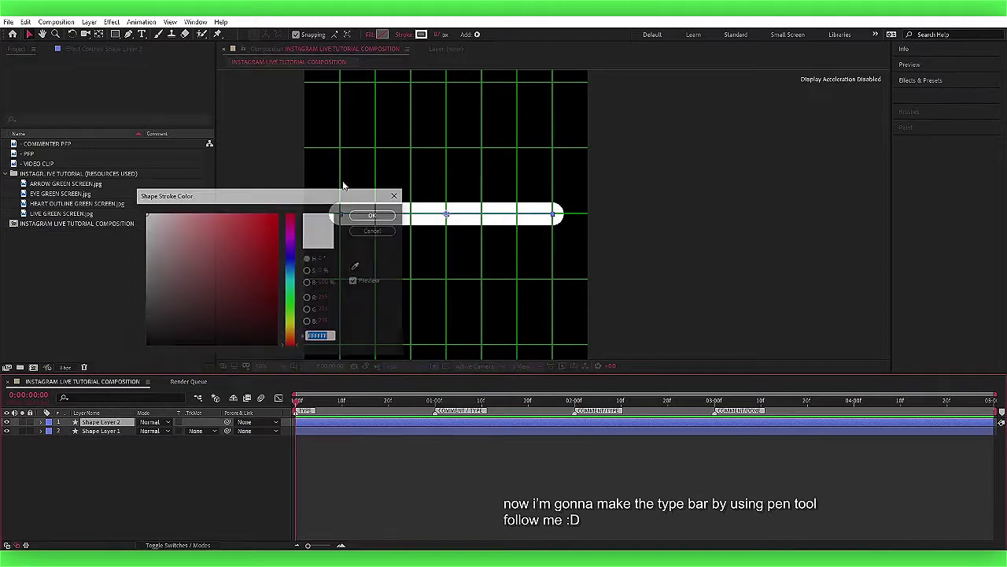
click(280, 210)
click(383, 211)
Widen the original white bar's stroke and set it to Alpha Inverted Matte.
click(317, 430)
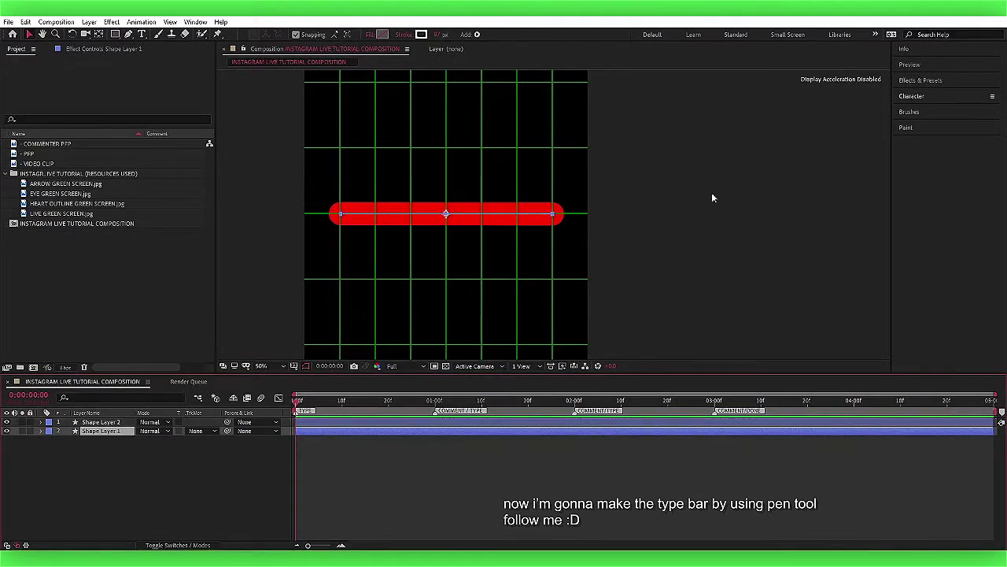
drag(441, 34, 438, 34)
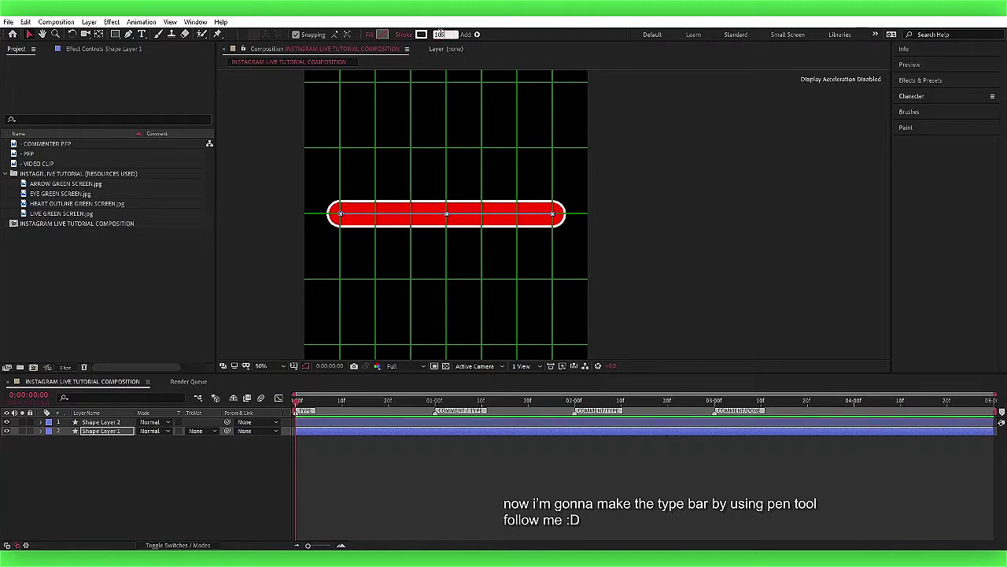
key(F2)
click(126, 431)
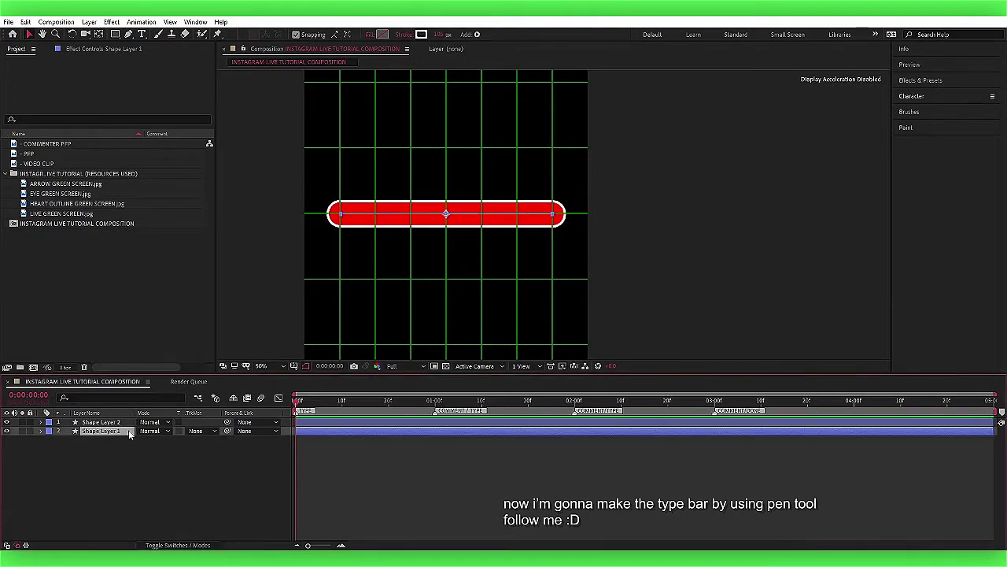
click(199, 431)
click(211, 466)
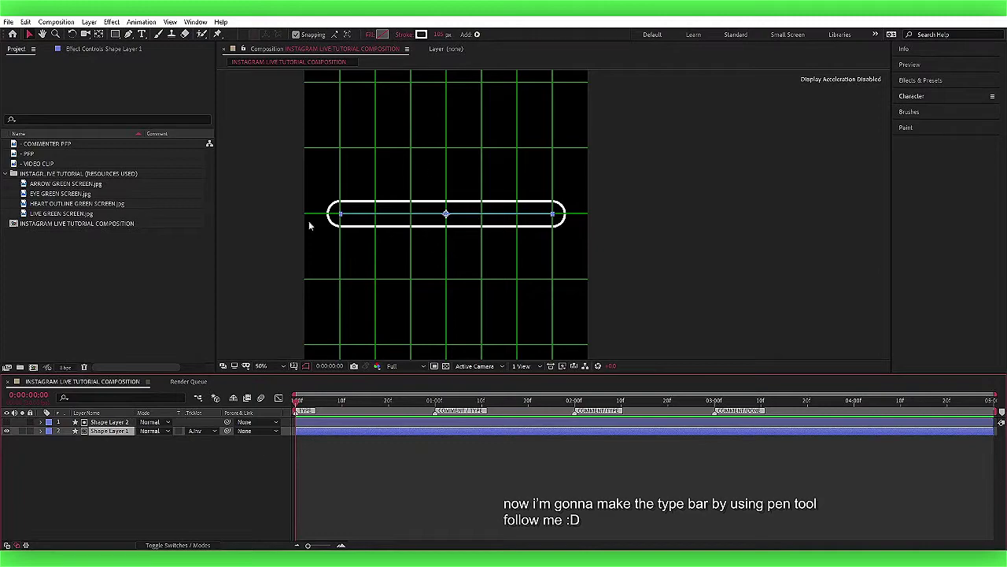
shift+click(299, 422)
Pre-compose both shape layers into Pre-comp 1.
right_click(300, 425)
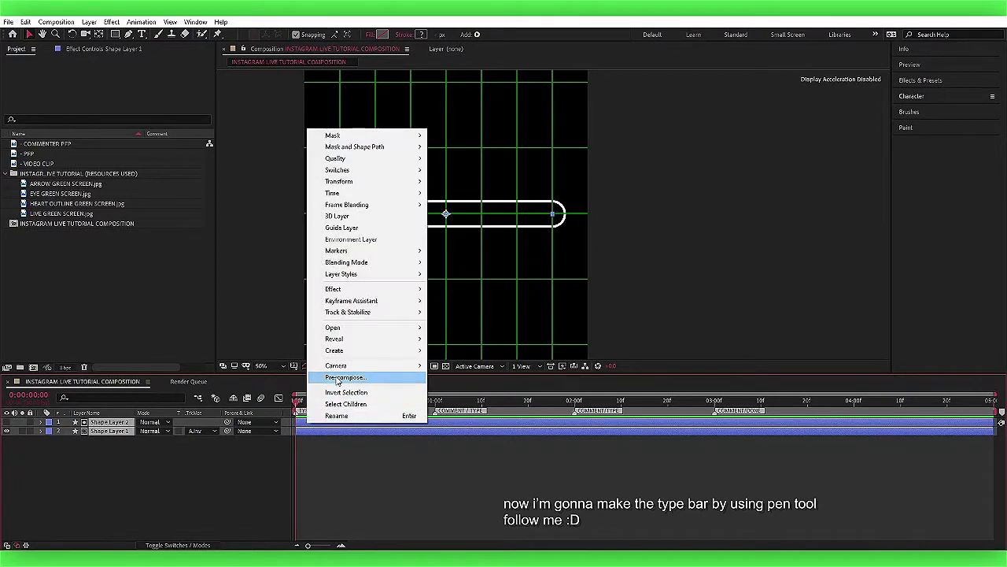
click(334, 375)
click(148, 170)
Scrub Pre-comp 1's Position to move the pill near the composition's bottom.
drag(310, 294, 308, 213)
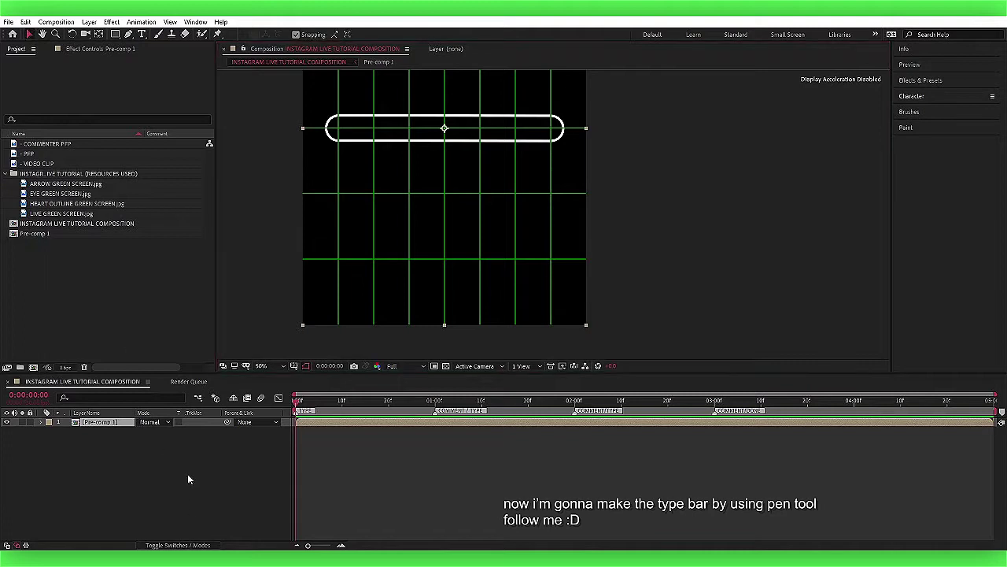
key(p)
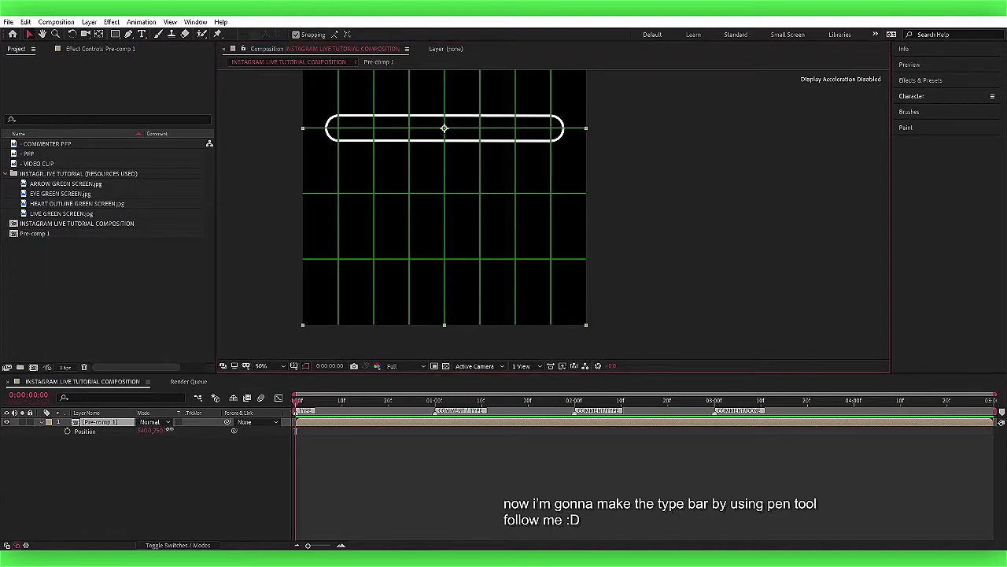
drag(162, 431, 511, 425)
drag(143, 430, 119, 431)
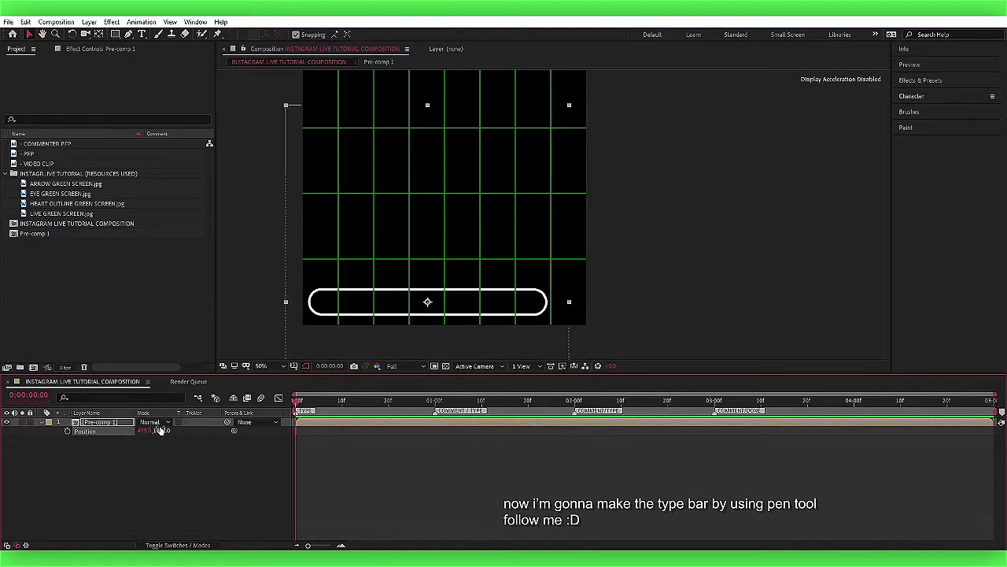
key(p)
click(352, 443)
Add HEART OUTLINE GREEN SCREEN.jpg and key out its green with Linear Color Key.
click(77, 203)
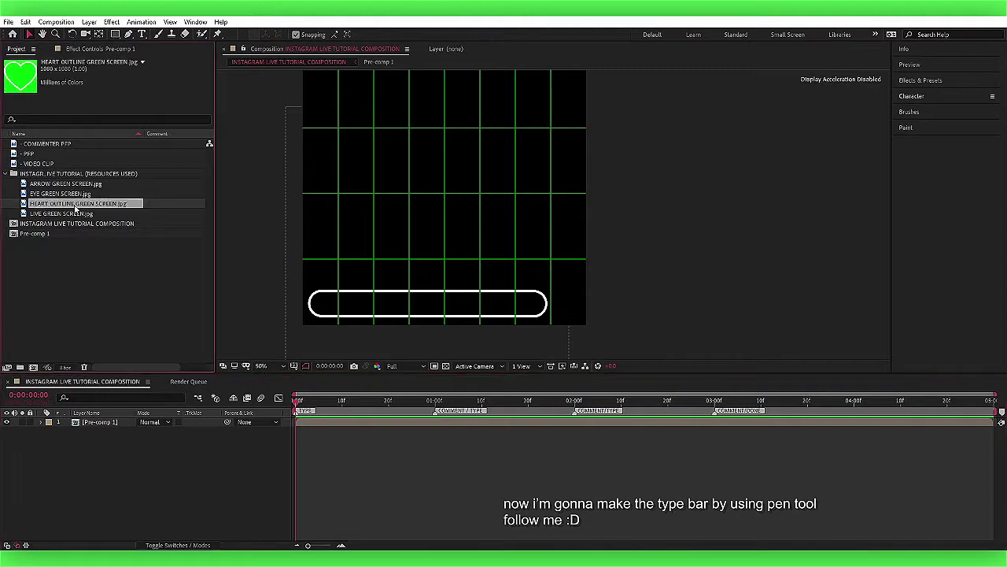
drag(77, 203, 157, 425)
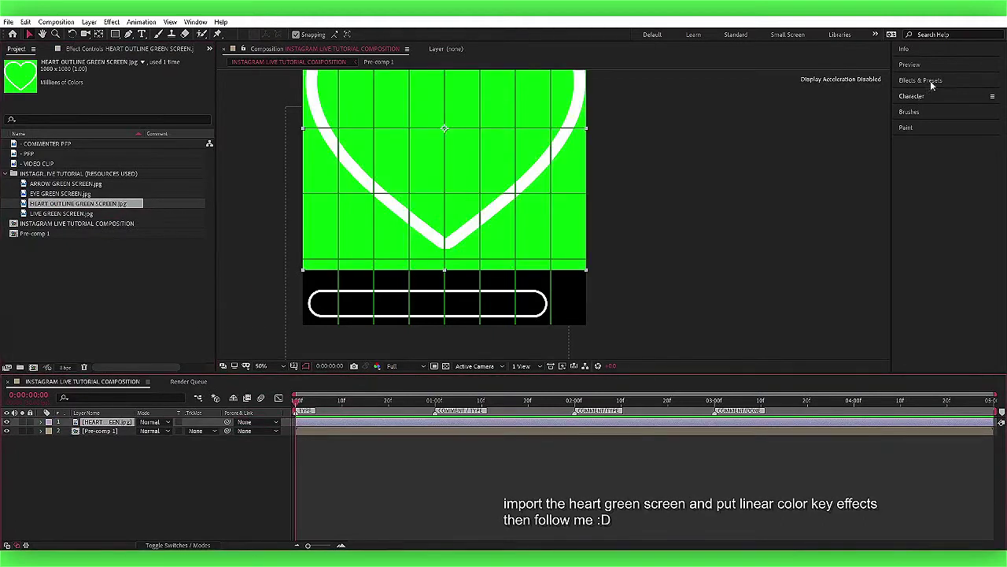
click(929, 81)
text(linea)
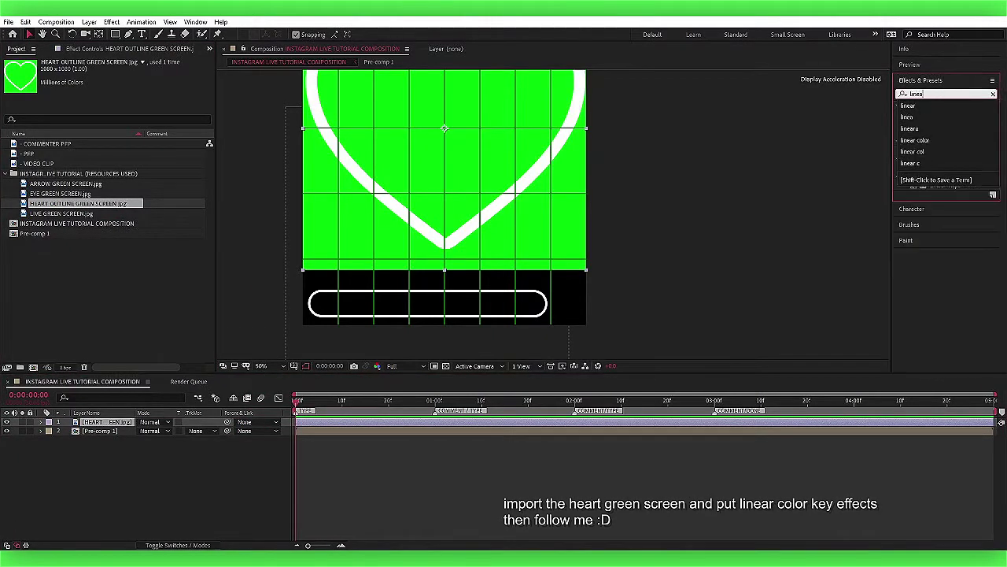
text(r)
click(935, 225)
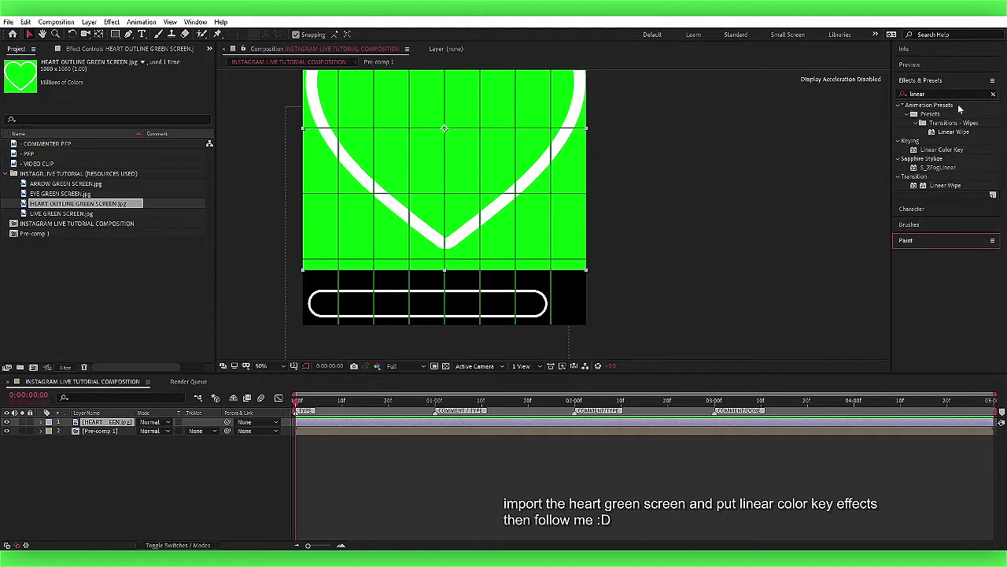
double_click(943, 150)
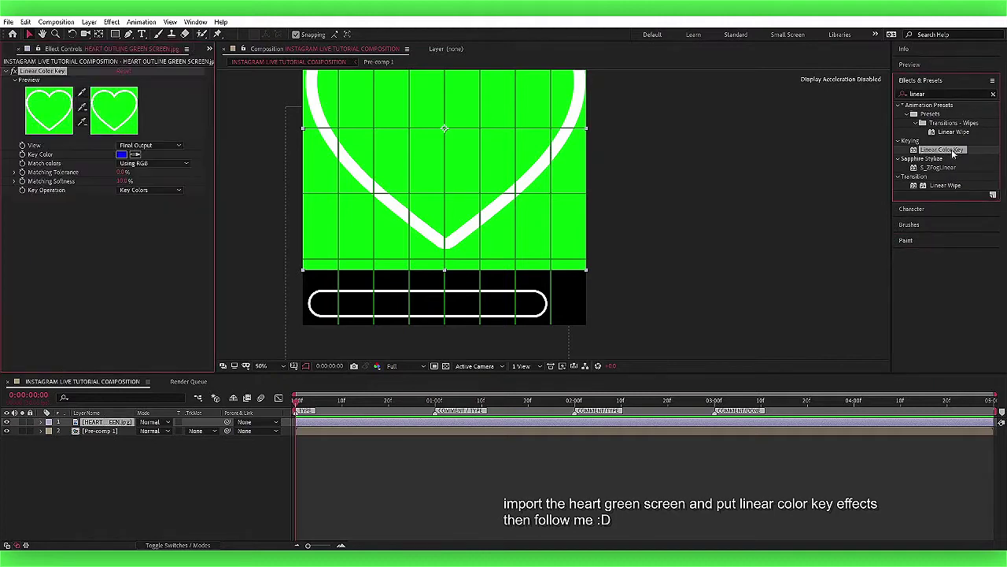
click(438, 150)
Shrink the heart to a small icon and place it just right of the pill.
key(s)
drag(159, 431, 126, 432)
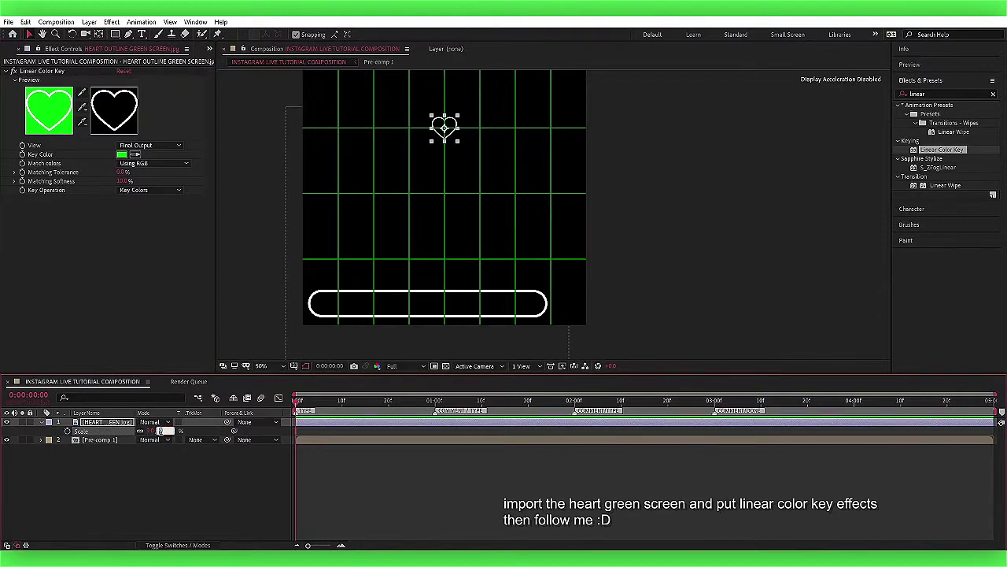
key(p)
drag(161, 431, 505, 436)
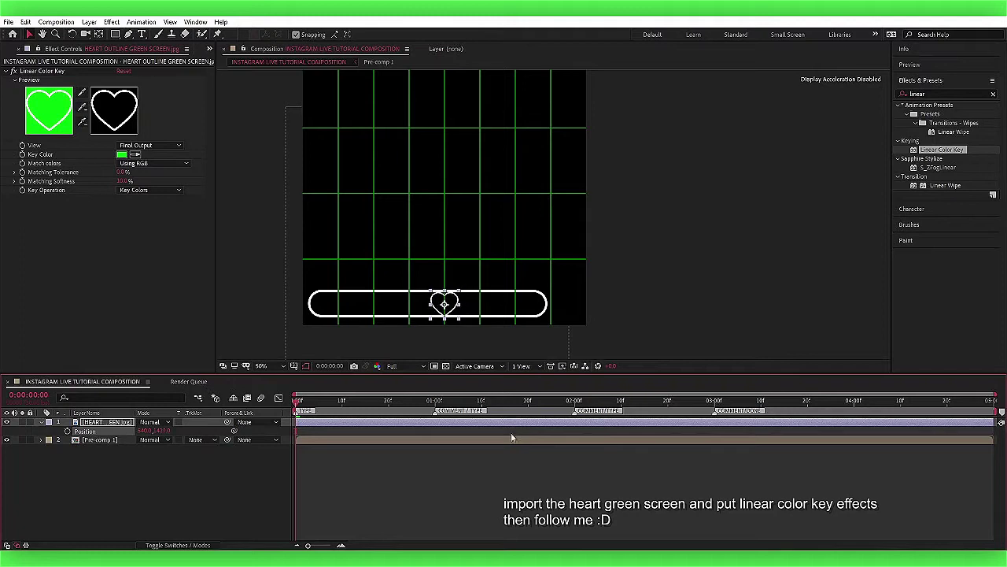
drag(146, 431, 380, 422)
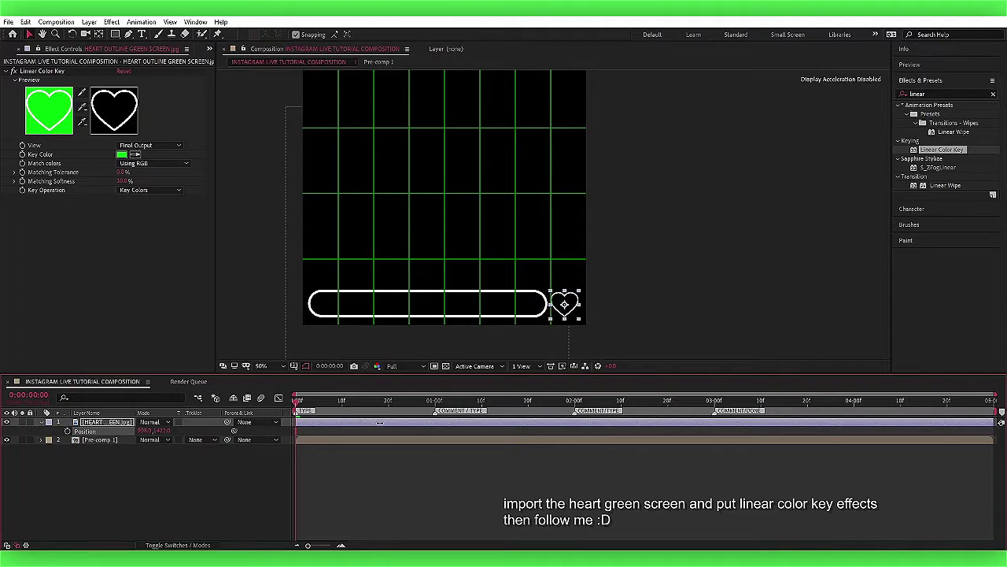
click(484, 458)
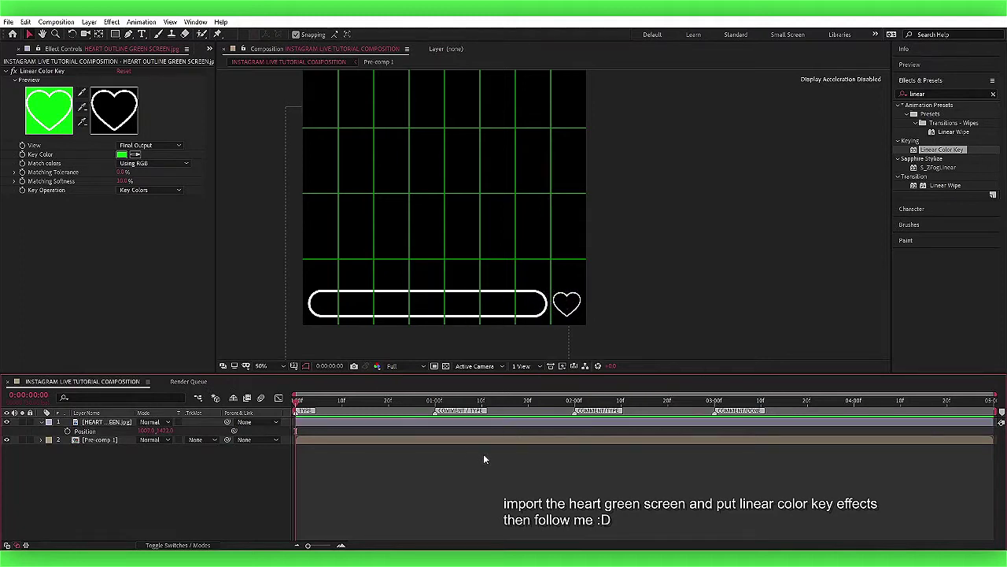
Pre-compose the heart layer.
click(409, 422)
right_click(296, 430)
click(330, 368)
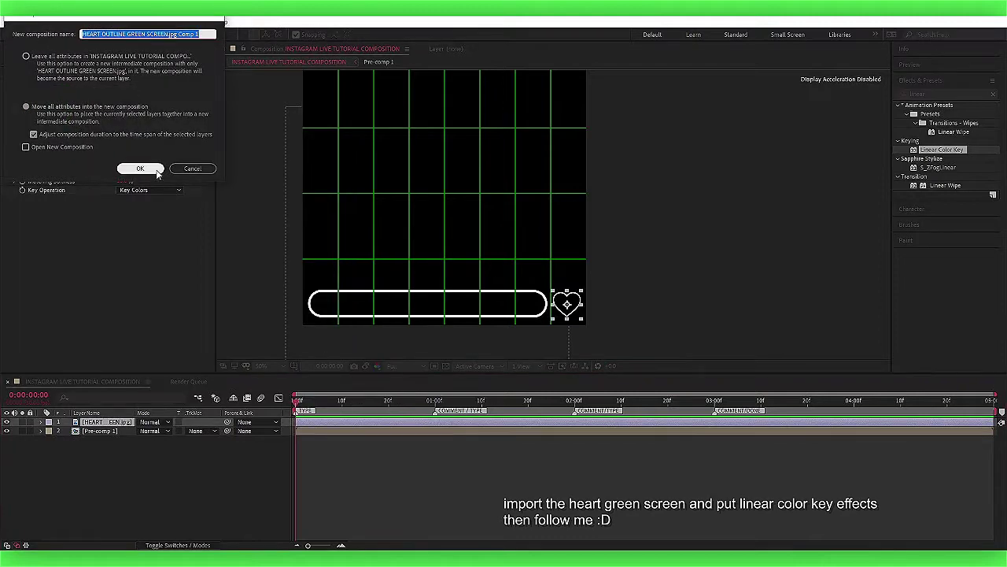
click(156, 171)
right_click(282, 430)
Create a white solid and turn it into a dot with S_WipeCircle.
mouse_move(315, 427)
click(449, 456)
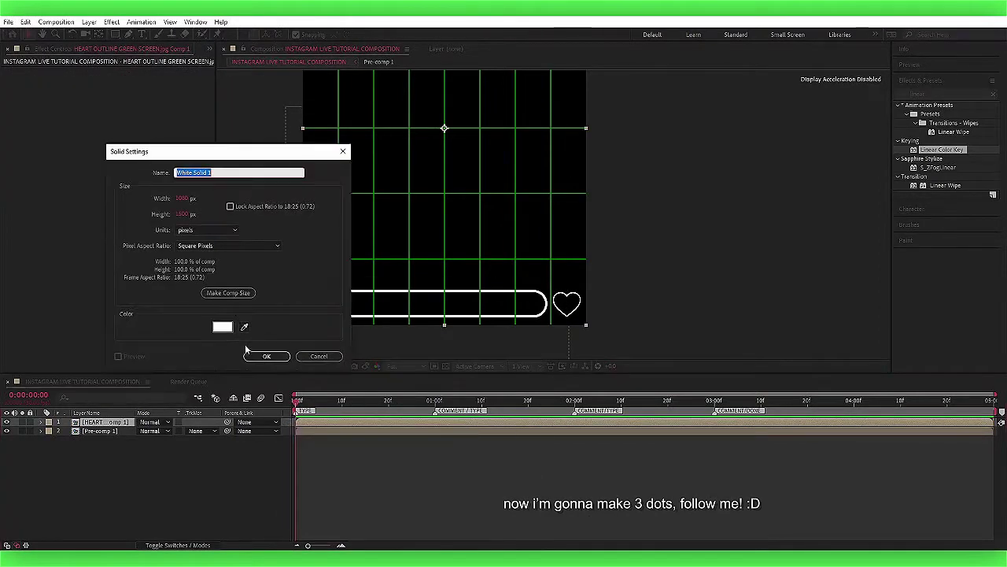
click(256, 356)
click(944, 94)
text(cir)
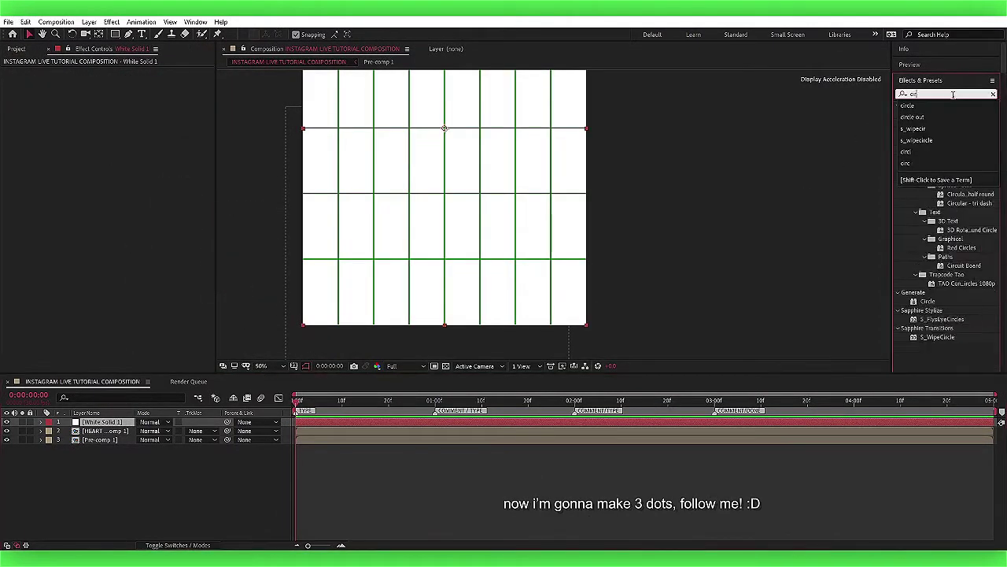
text(cle)
click(937, 230)
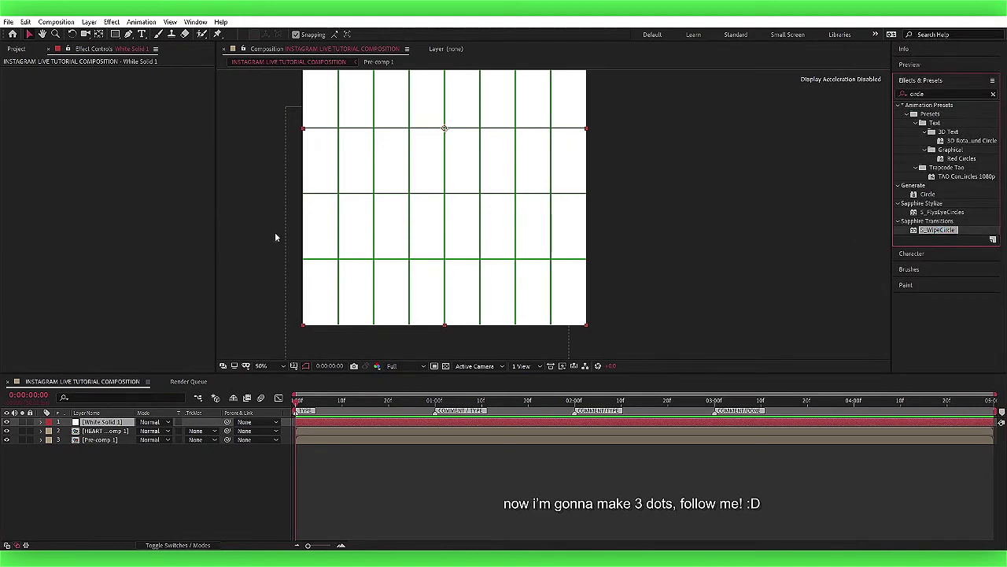
double_click(943, 229)
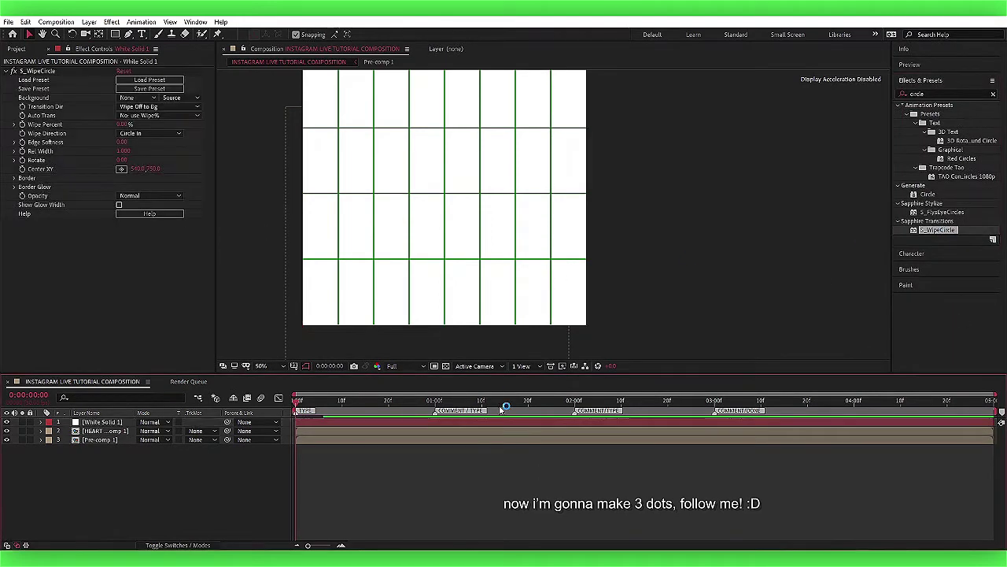
drag(123, 123, 173, 124)
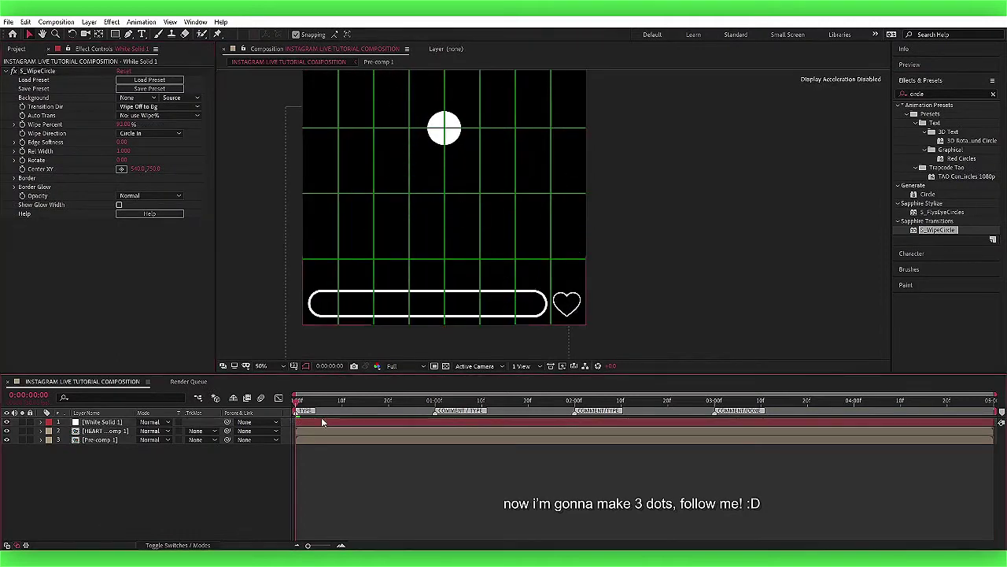
Duplicate the dot twice, offsetting the copies to the right, for three dots.
key(ctrl+d)
key(p)
drag(445, 128, 524, 128)
key(ctrl+d)
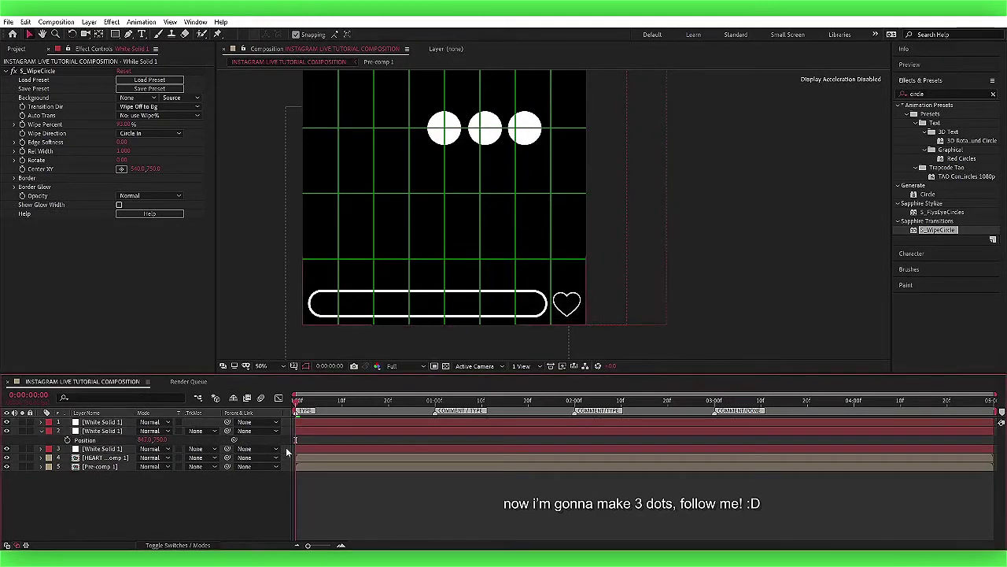
Pre-compose the three dot layers into Pre-comp 2.
shift+click(102, 449)
right_click(318, 429)
click(346, 375)
click(142, 166)
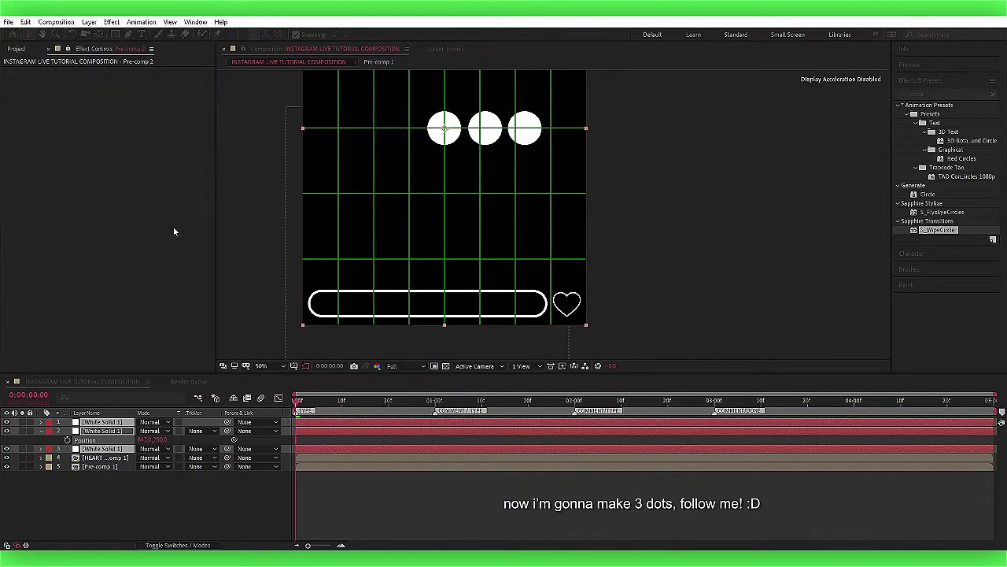
Shrink the dots and slide them into the comment bar's right end.
mouse_move(158, 430)
mouse_down()
mouse_move(119, 432)
mouse_move(382, 431)
mouse_up()
key(p)
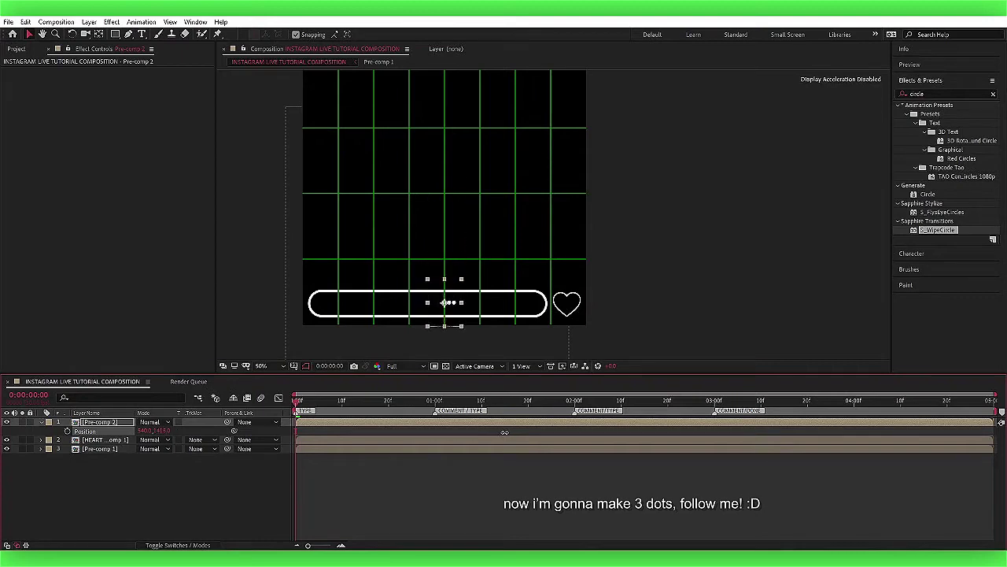
drag(148, 431, 284, 430)
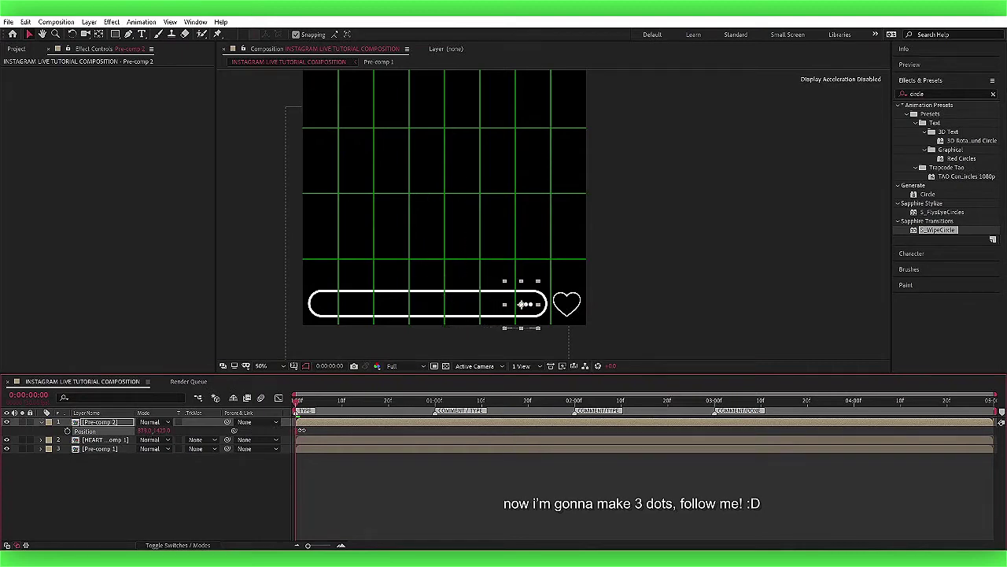
click(398, 469)
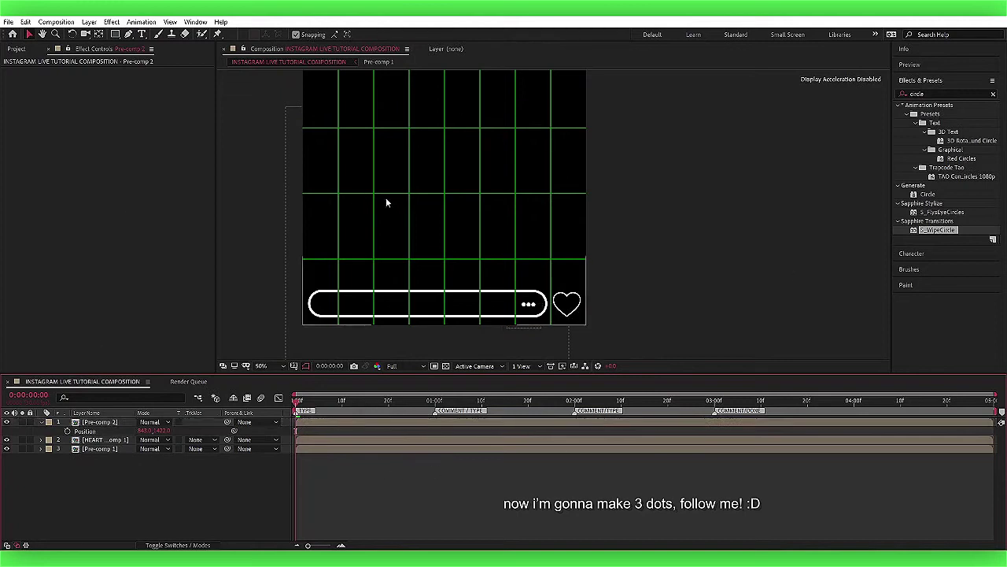
drag(452, 218, 456, 299)
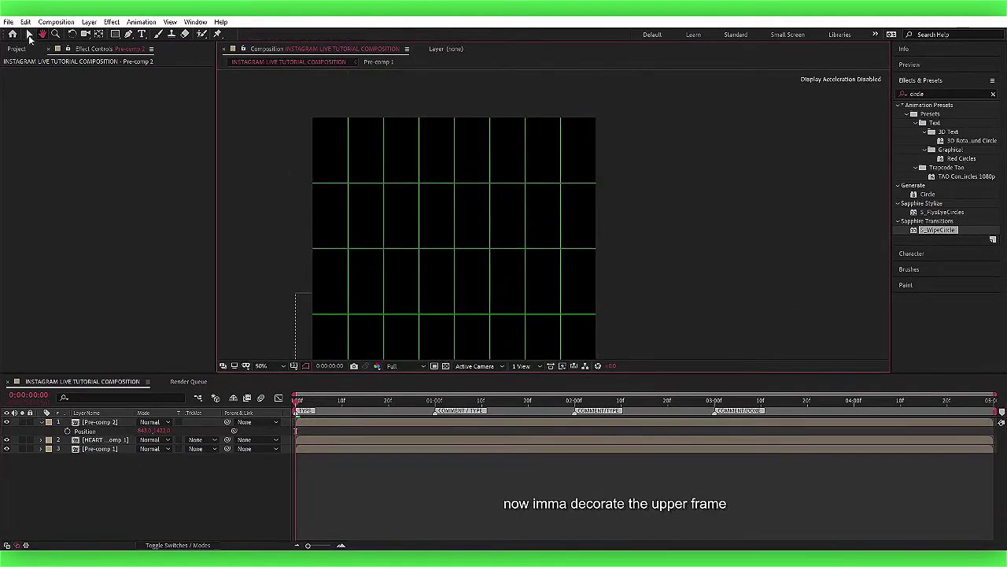
Add the PFP image from the Project panel and scale it up to fill the frame.
click(29, 34)
click(16, 49)
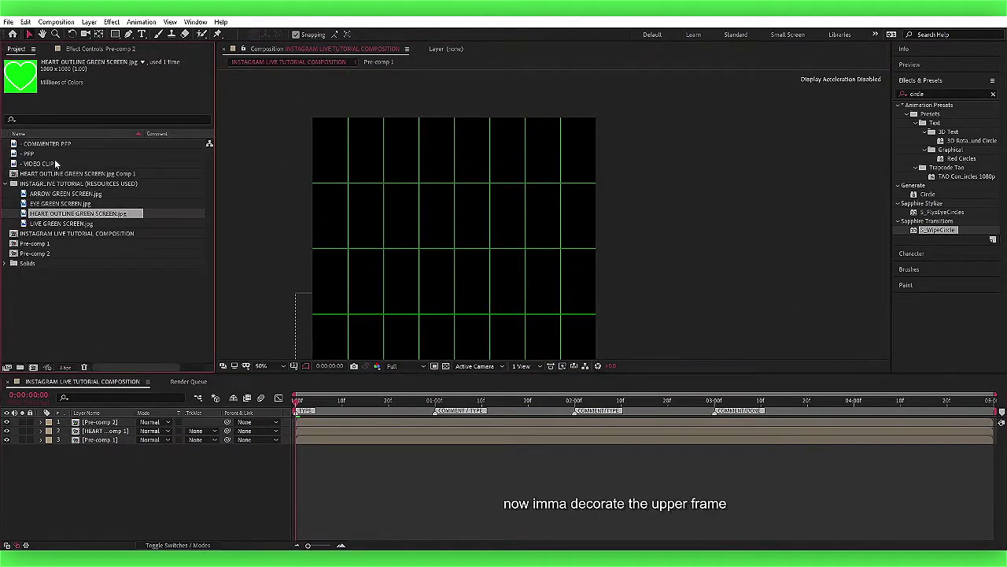
drag(59, 154, 287, 399)
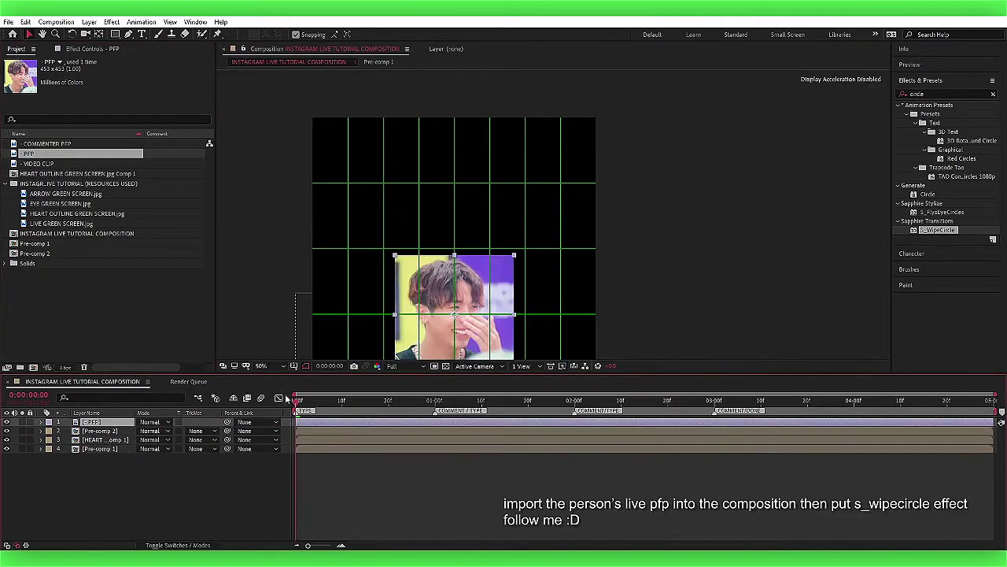
key(s)
drag(374, 311, 370, 230)
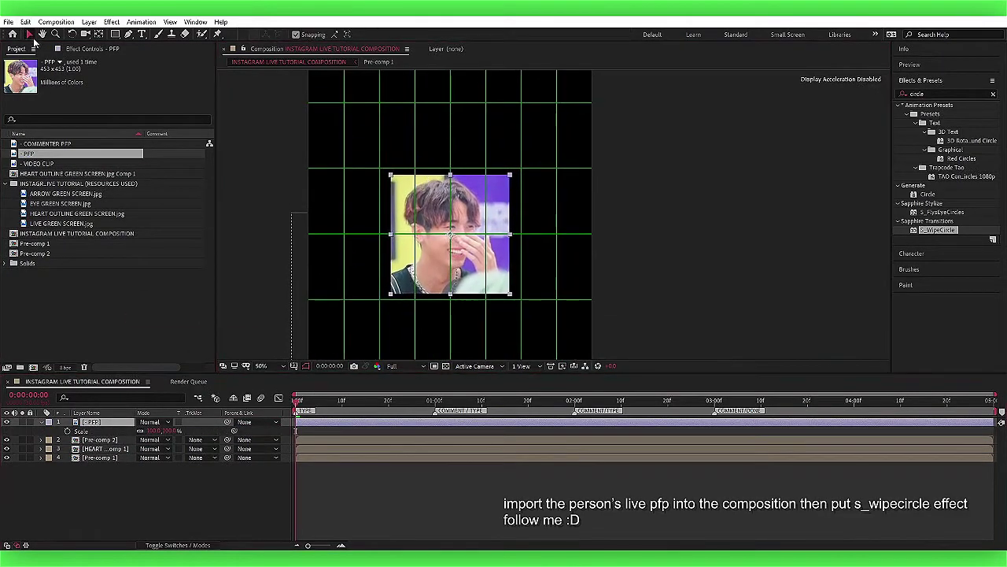
drag(170, 430, 236, 430)
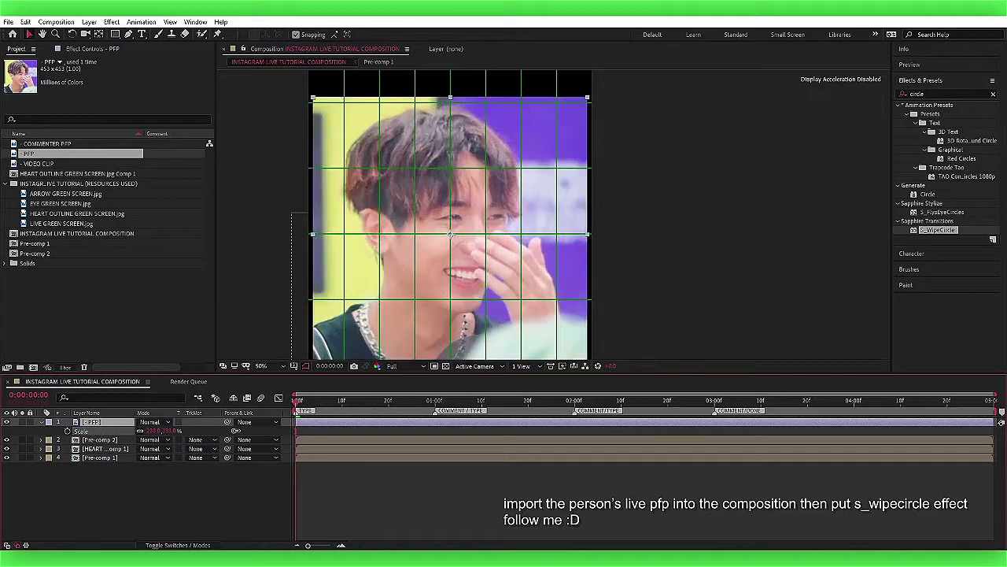
right_click(329, 430)
Pre-compose the PFP as PFP Comp 1 and crop it to a circle with S_WipeCircle.
click(354, 376)
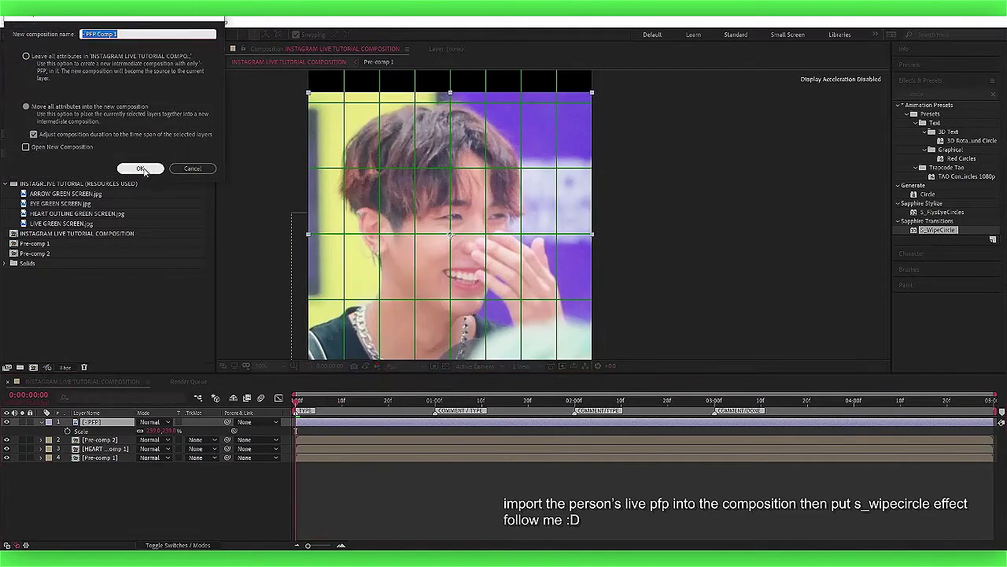
click(142, 166)
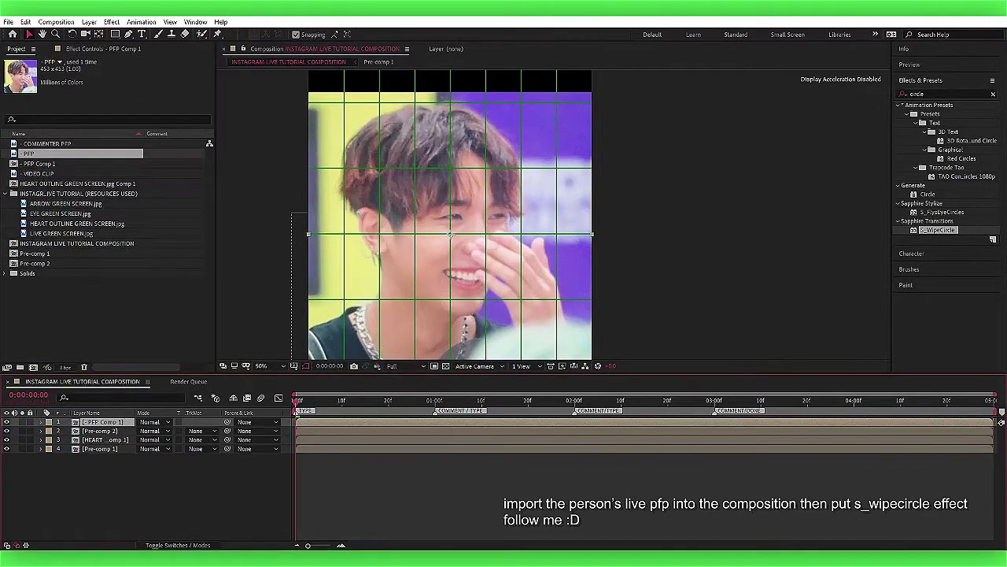
click(960, 93)
double_click(938, 230)
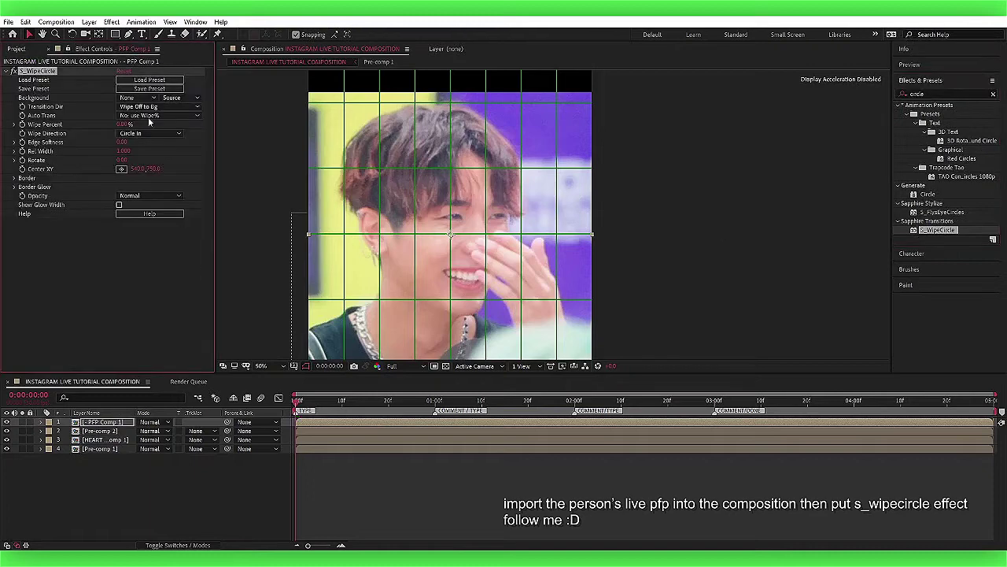
drag(131, 124, 135, 125)
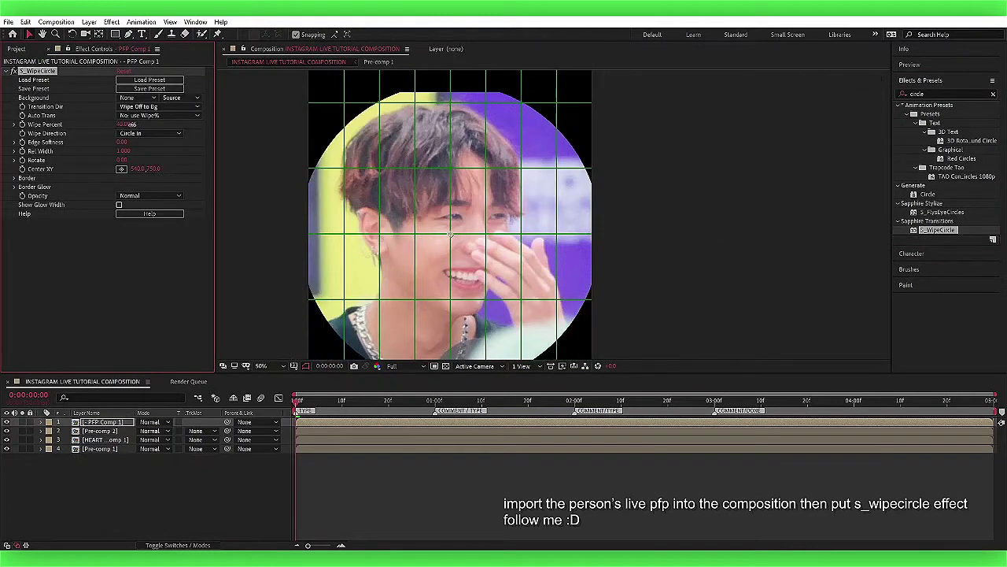
Duplicate the circular photo and apply a Fill effect to the lower copy.
drag(460, 195, 458, 170)
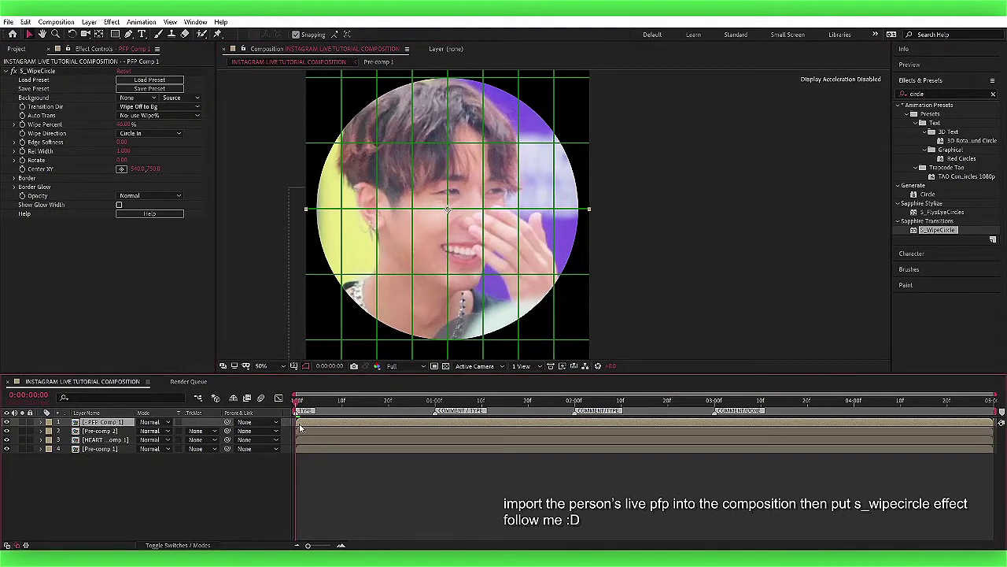
key(s)
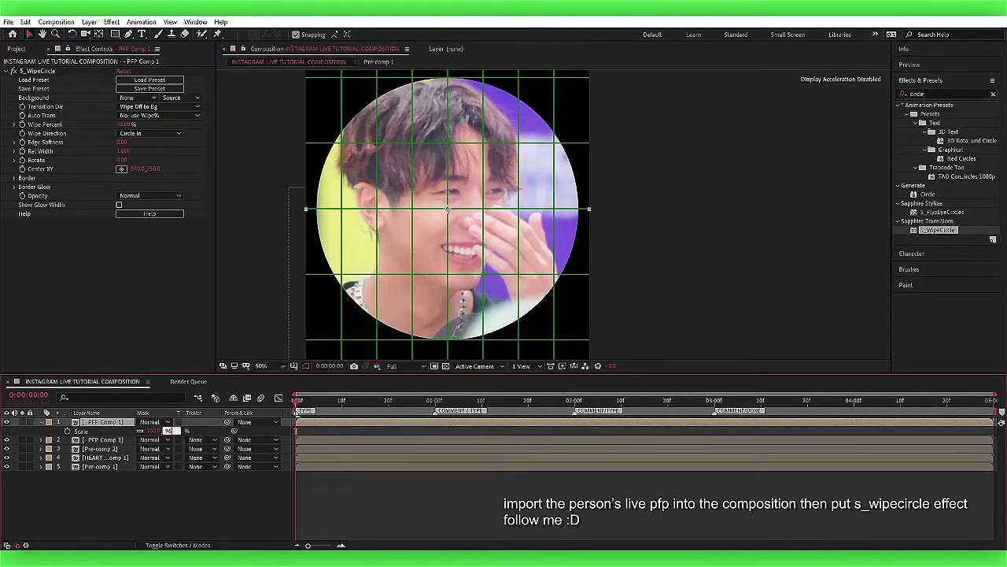
drag(167, 430, 177, 436)
click(348, 439)
click(944, 94)
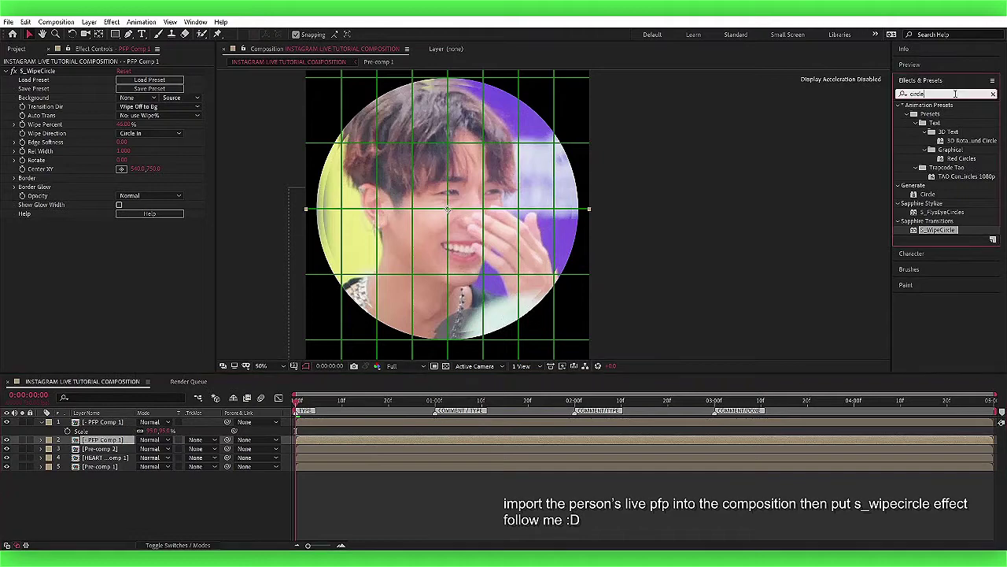
text(fill)
drag(934, 169, 344, 226)
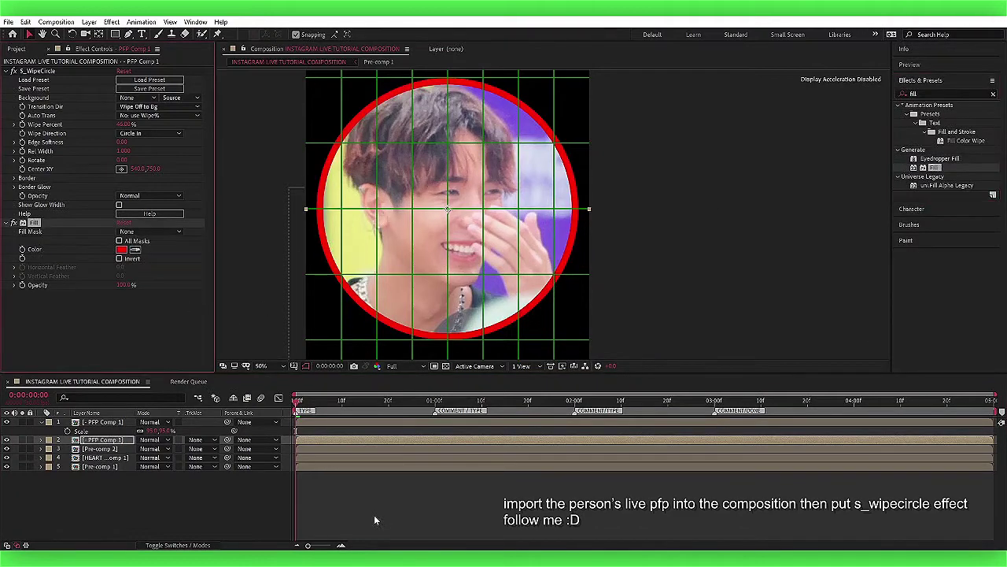
Set the top copy's scale to 110% and the lower copy's fill to white.
click(163, 431)
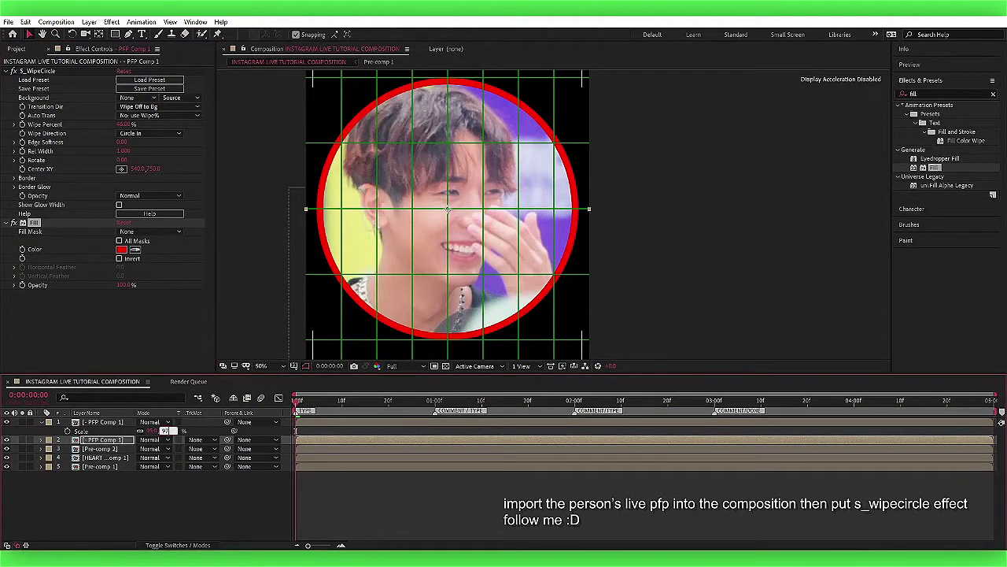
text(110)
key(Return)
click(357, 440)
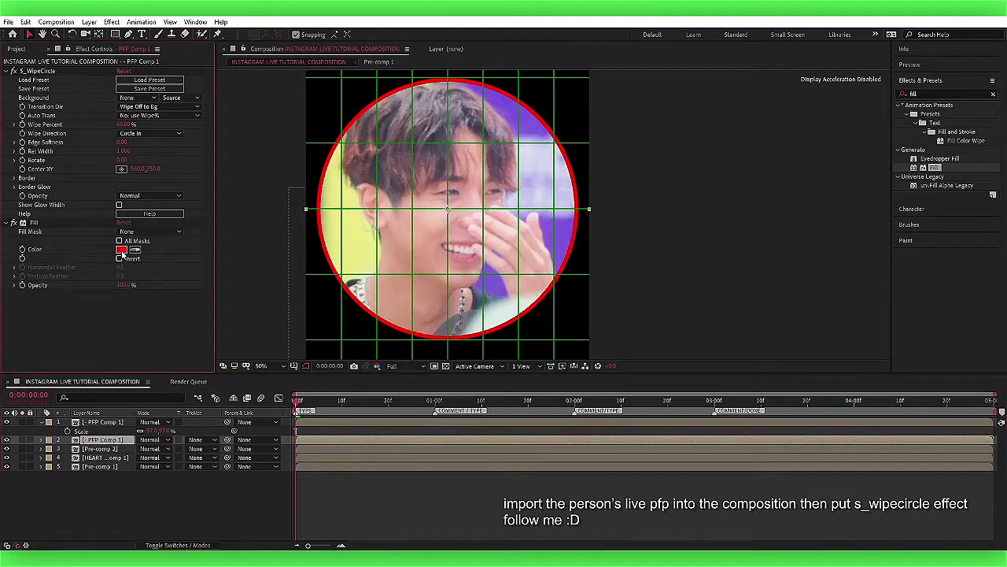
click(121, 249)
click(373, 215)
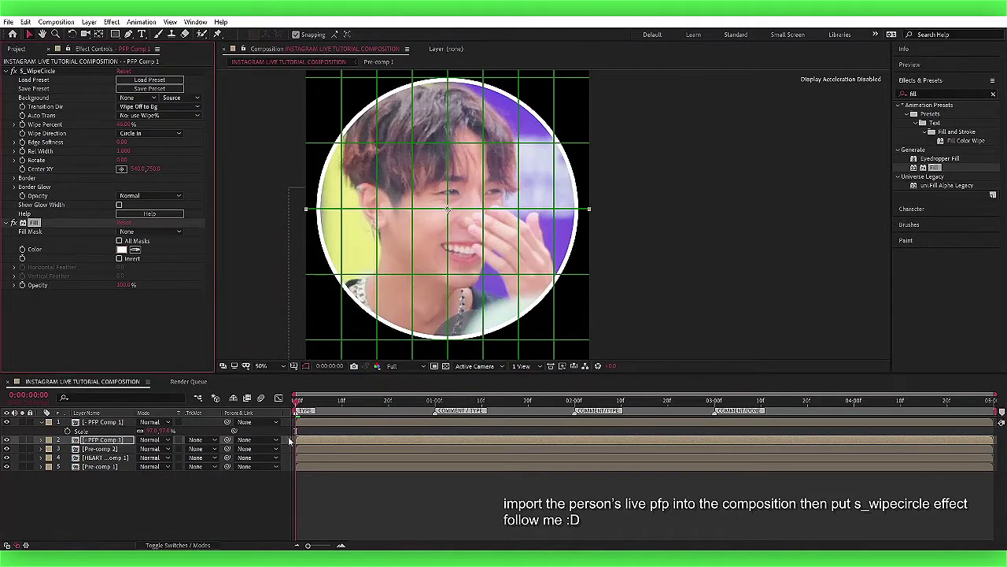
Pre-compose both photo layers together.
shift+click(307, 423)
right_click(307, 422)
click(331, 374)
Confirm Pre-comp 3, move the circular photo to the top row and scale it to 30%.
key(Return)
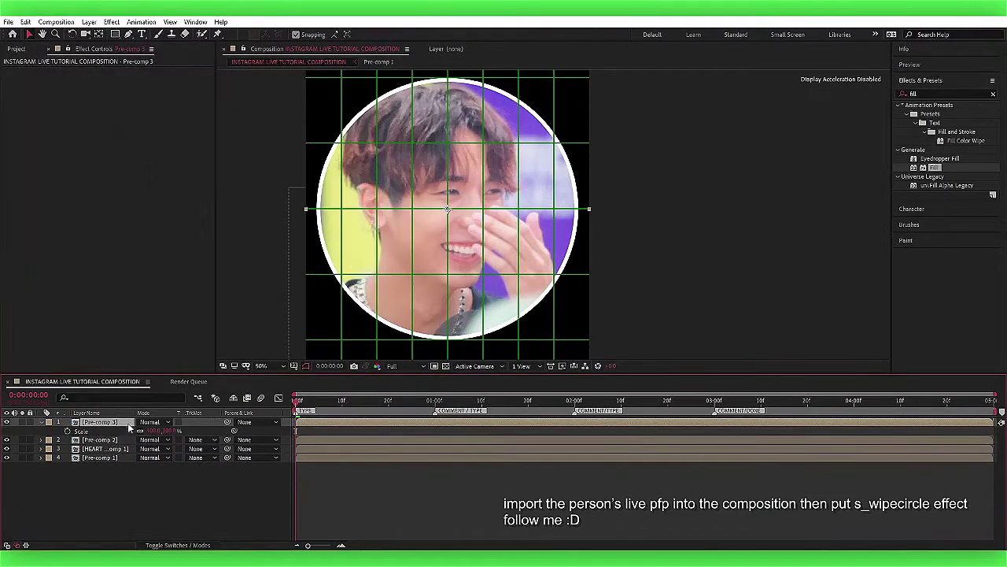
drag(162, 431, 131, 431)
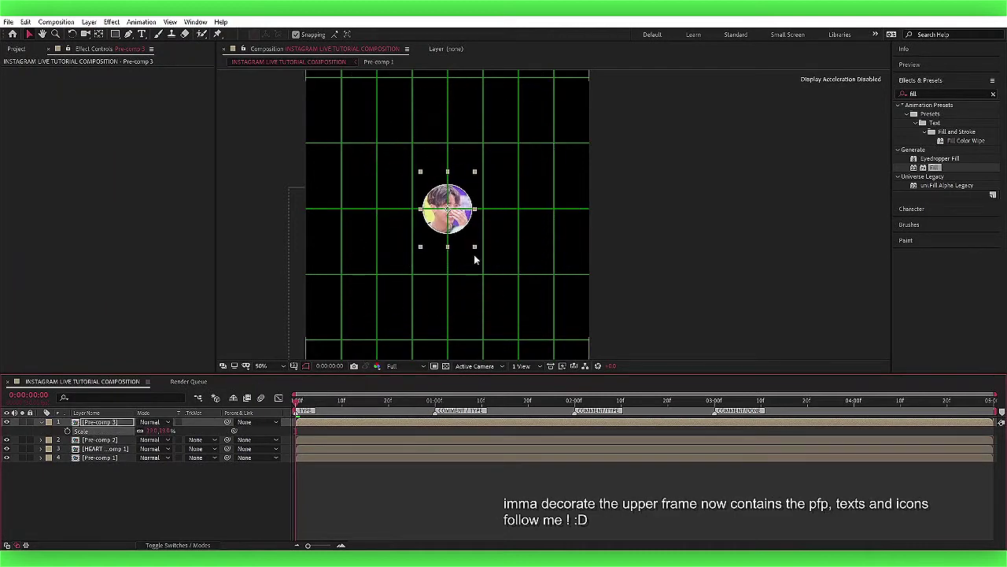
key(p)
drag(474, 254, 430, 366)
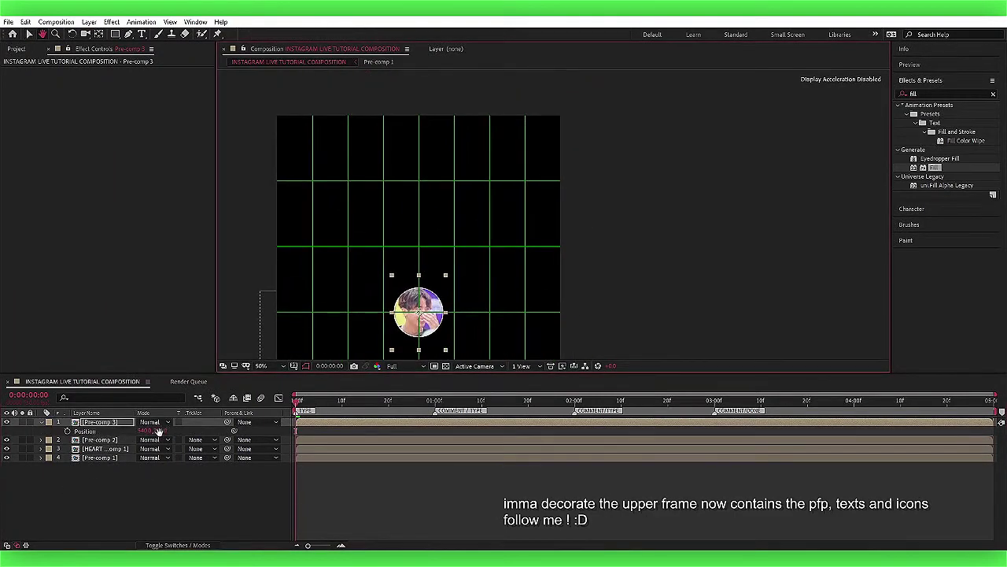
mouse_move(159, 431)
mouse_down()
mouse_move(200, 441)
mouse_move(140, 431)
mouse_up()
key(s)
text(30)
key(Return)
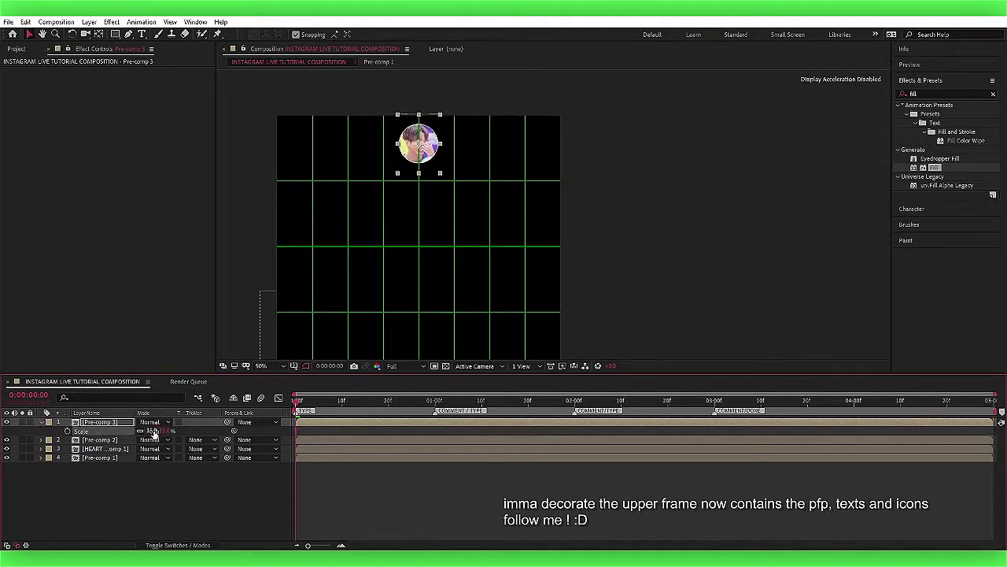
Slide the profile picture into the top-left corner and add a new empty text layer.
key(p)
drag(152, 430, 85, 432)
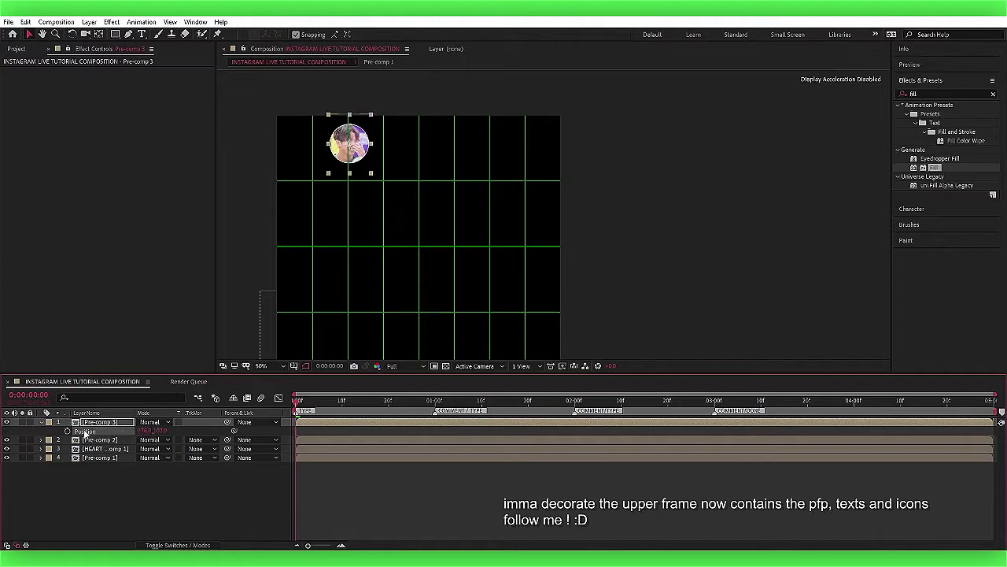
drag(147, 434, 77, 433)
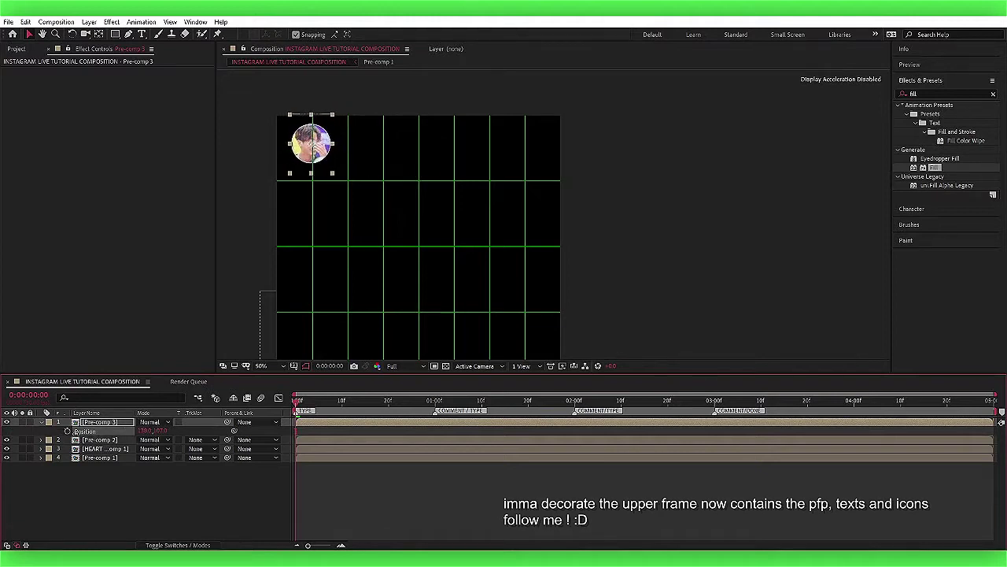
click(133, 464)
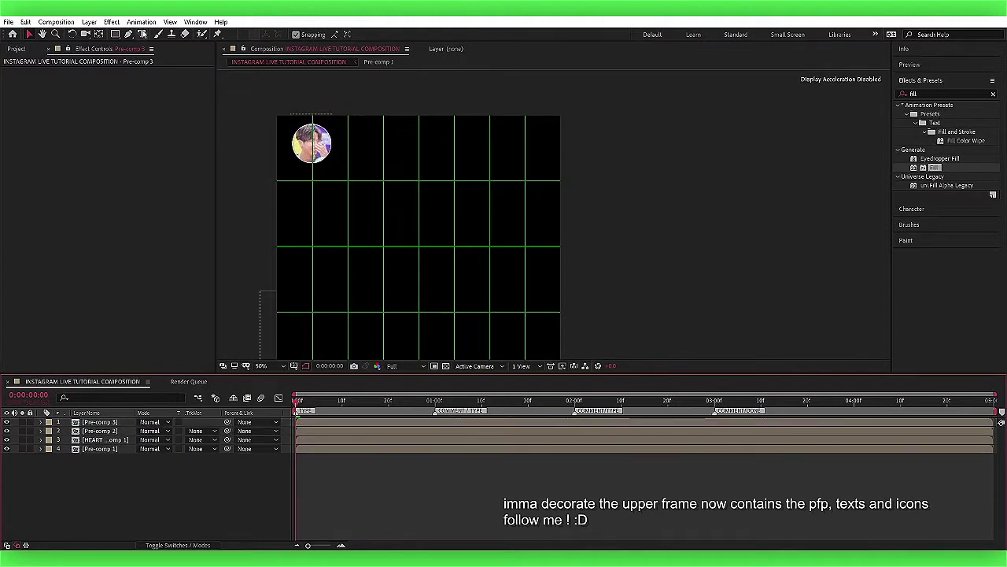
key(ctrl+alt+shift+t)
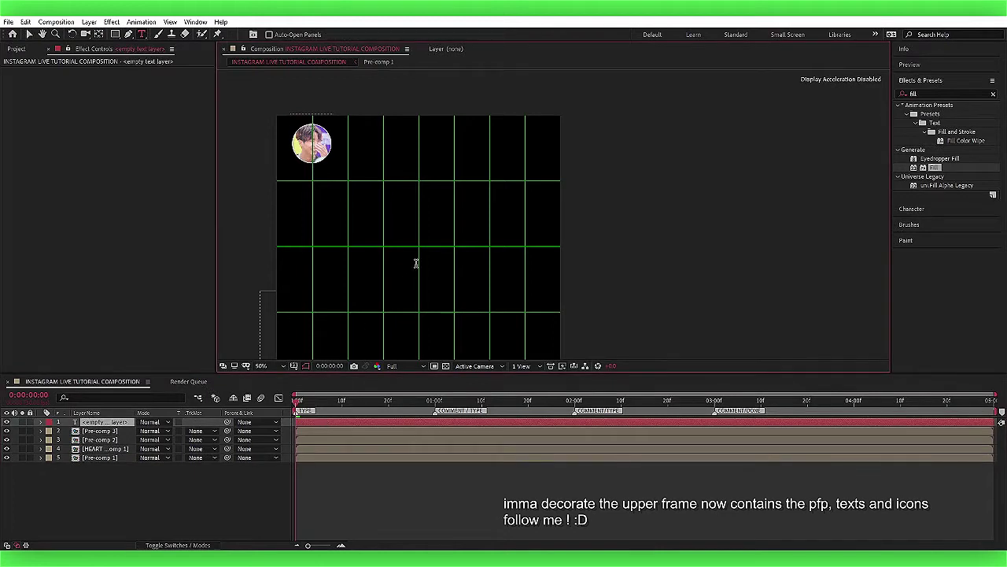
Replace the placeholder text with the username and set it to Arial Bold.
text(h)
double_click(359, 425)
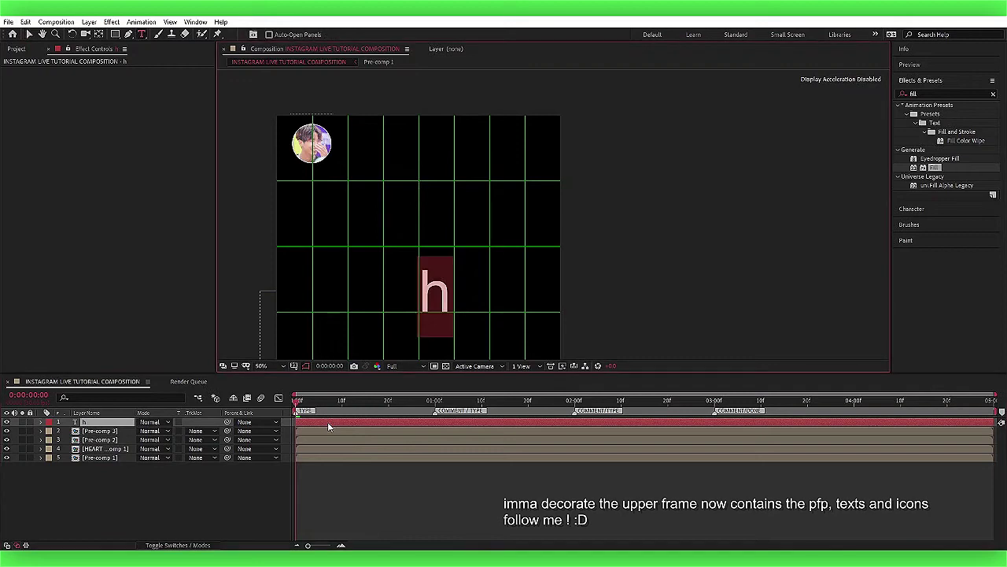
text(yuto)
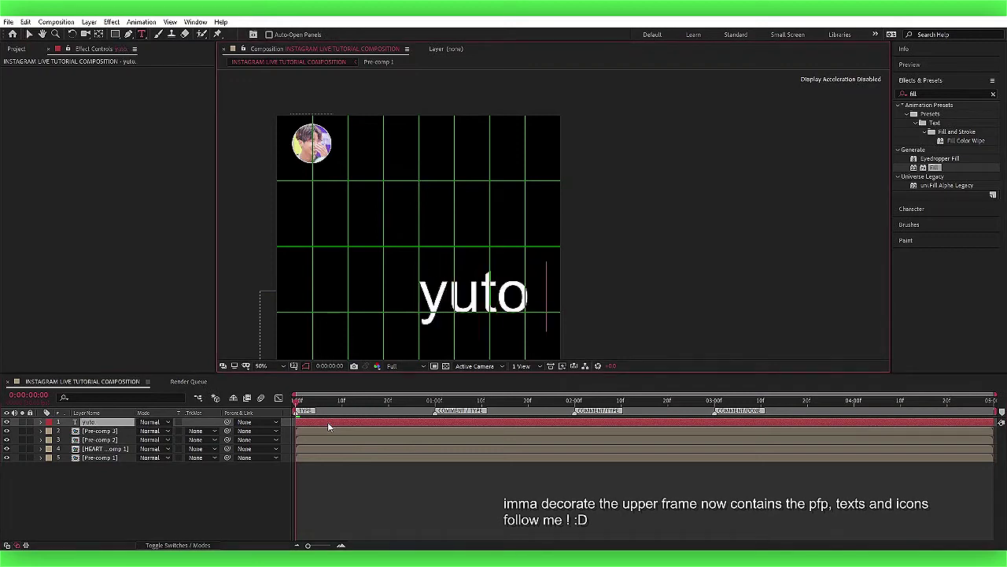
text(.dachi)
key(ctrl+a)
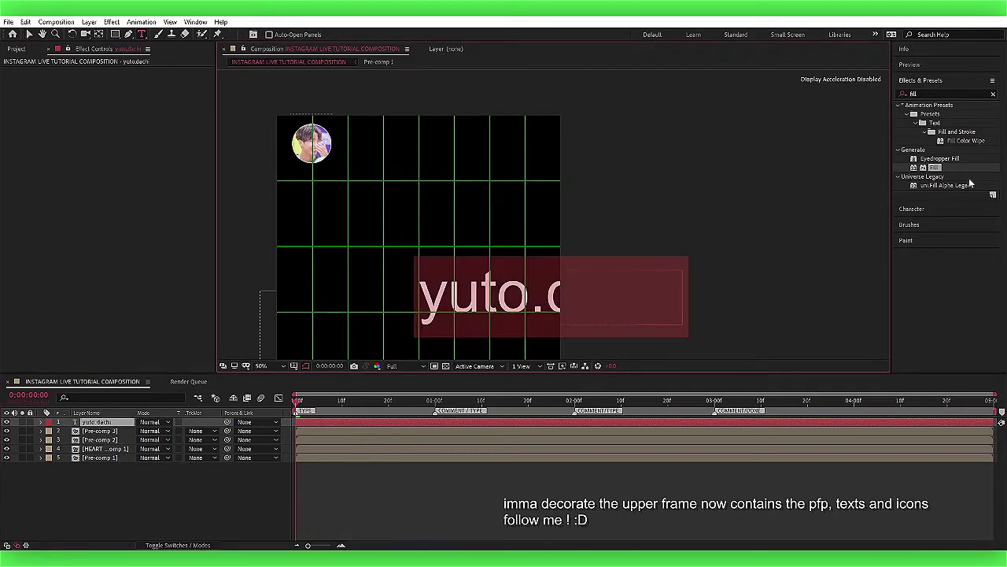
click(919, 209)
click(951, 225)
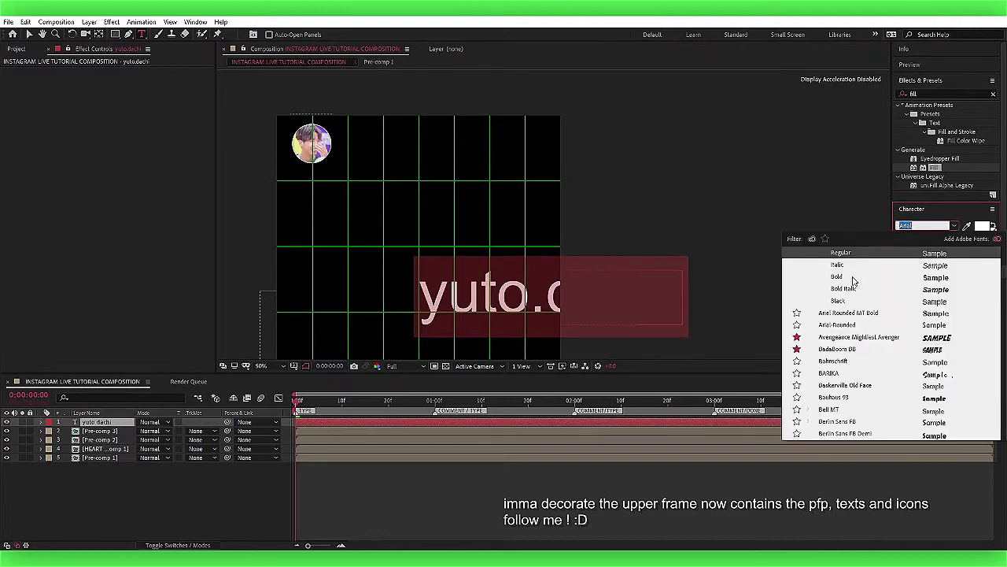
click(854, 278)
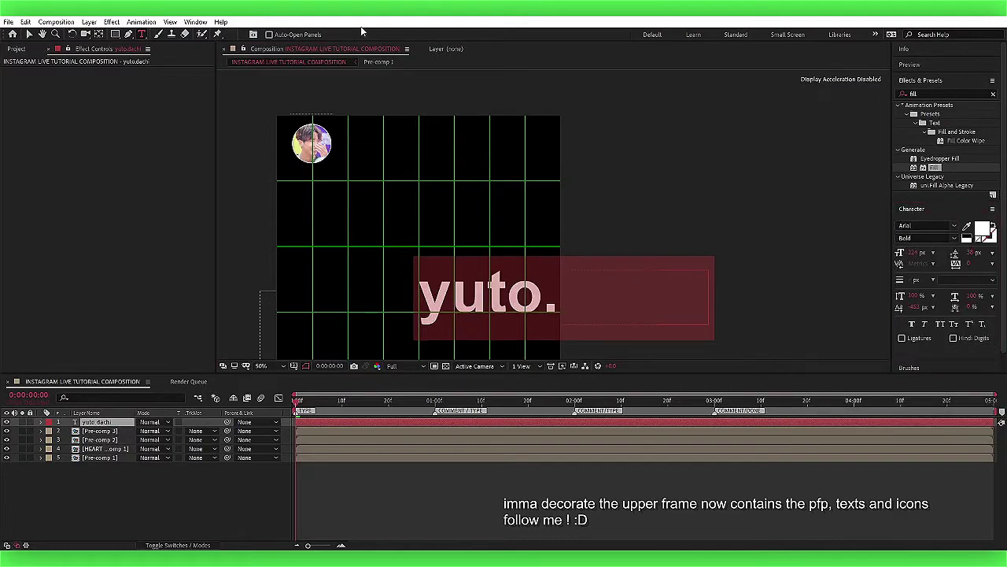
click(98, 34)
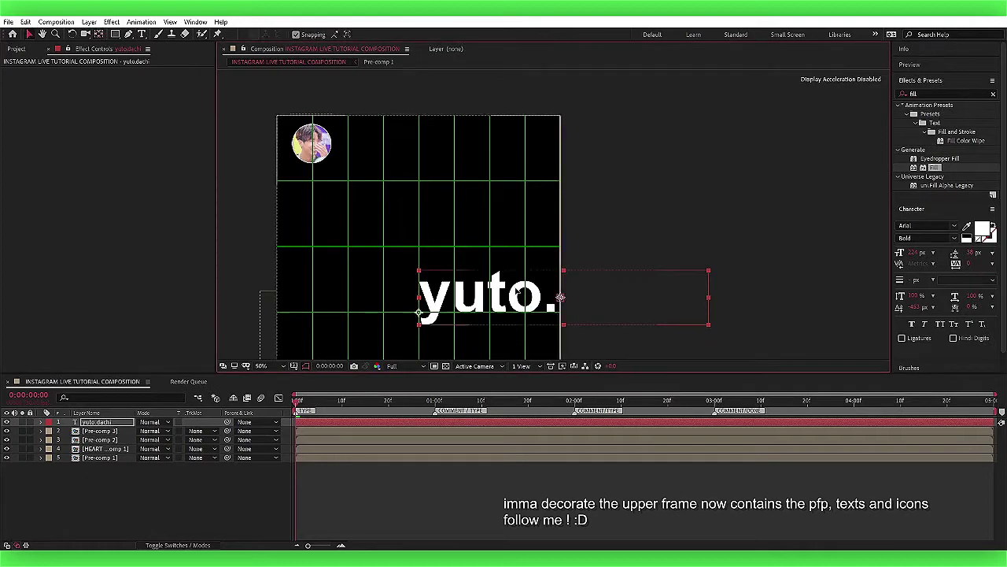
Shrink the username label and move it just right of the profile picture.
key(v)
mouse_move(559, 294)
mouse_down()
mouse_move(458, 272)
mouse_move(408, 246)
mouse_up()
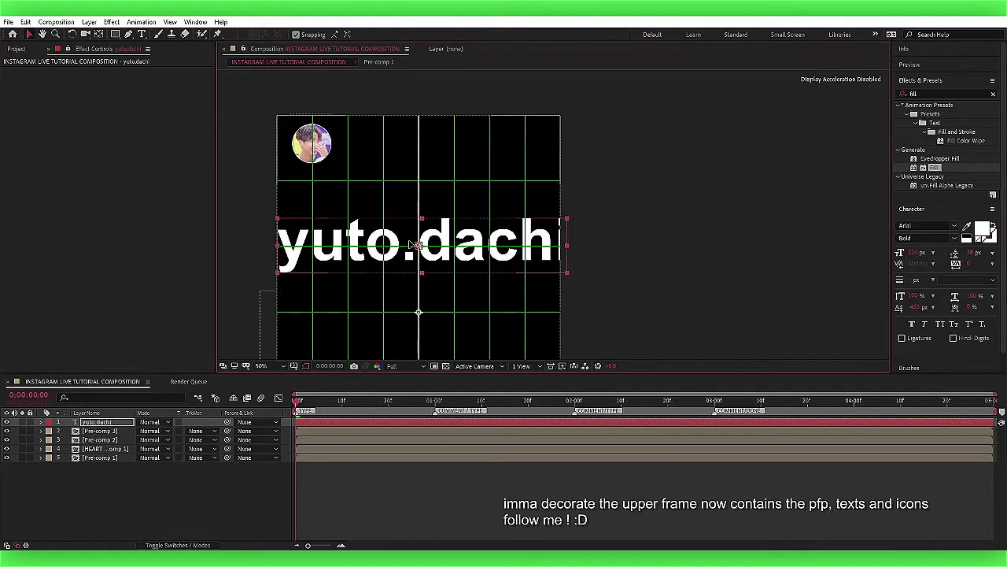
key(s)
drag(168, 429, 133, 435)
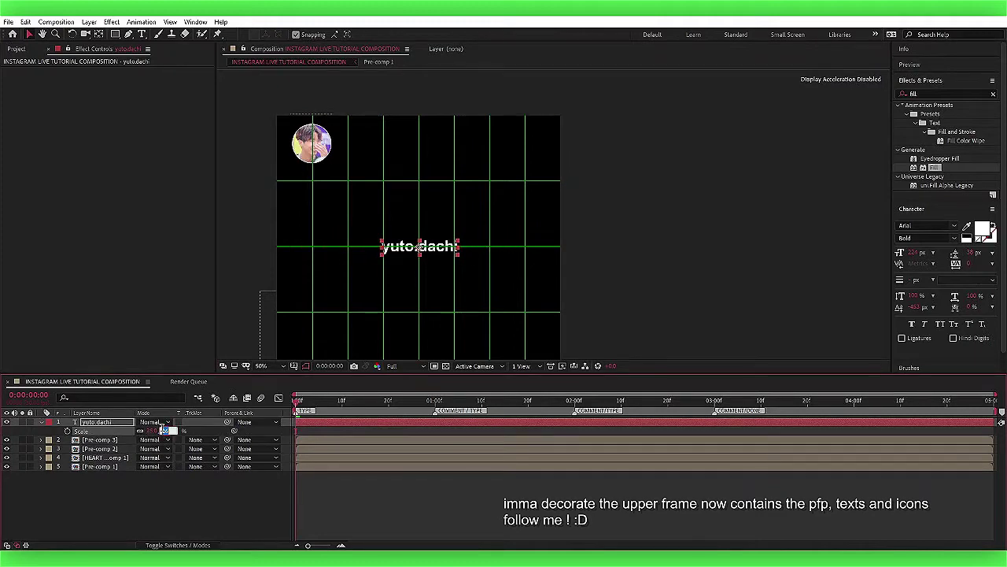
key(Return)
key(p)
mouse_move(160, 430)
mouse_down()
mouse_move(71, 347)
mouse_move(43, 336)
mouse_up()
drag(144, 431, 46, 444)
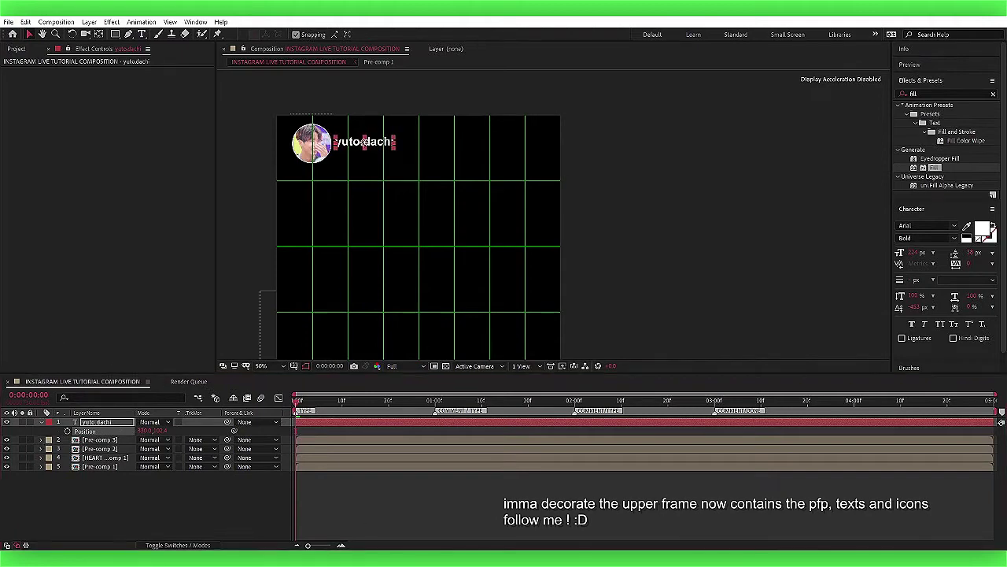
Check the label's placement and settle its scale at 20%.
click(464, 516)
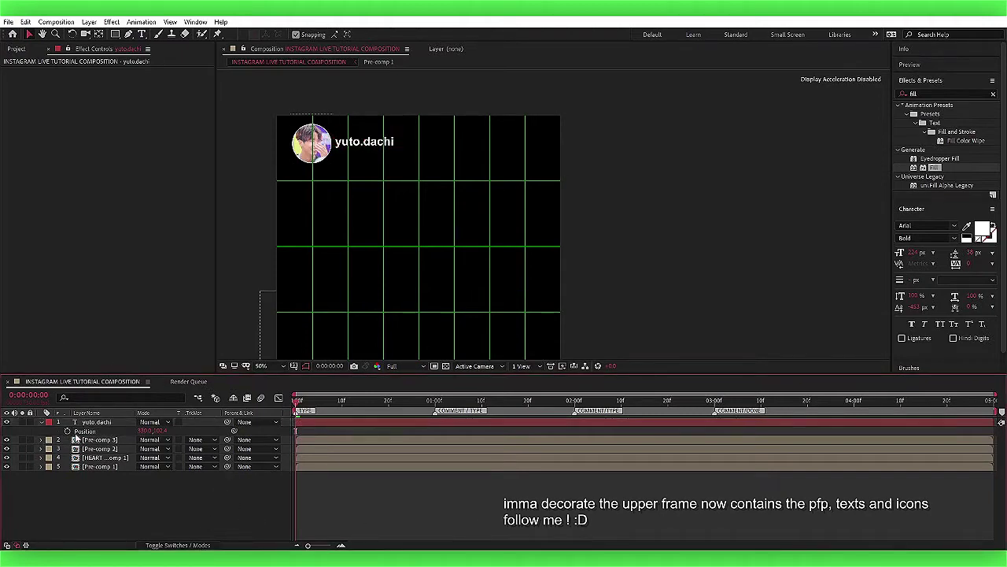
click(76, 431)
key(s)
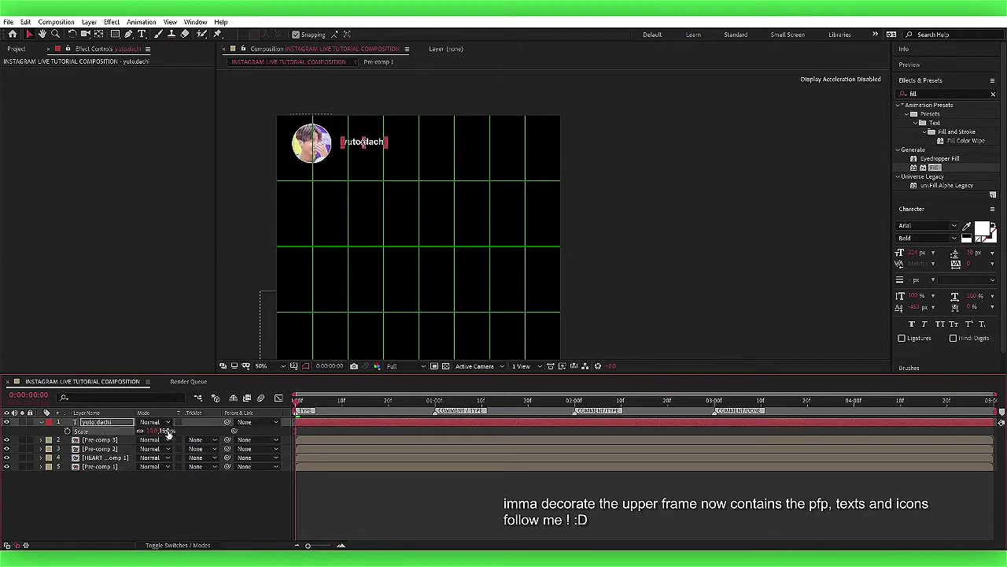
click(376, 500)
click(320, 423)
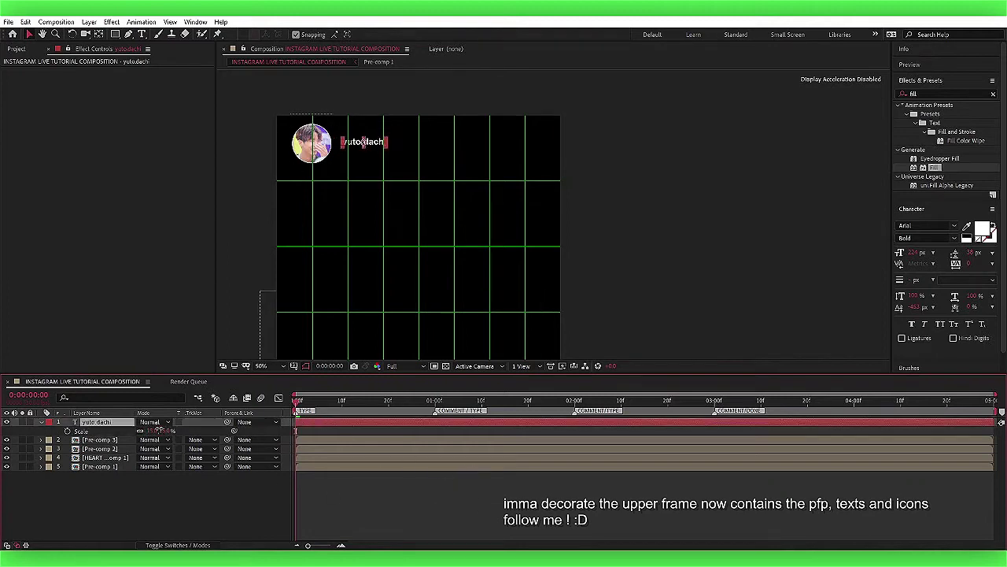
key(Return)
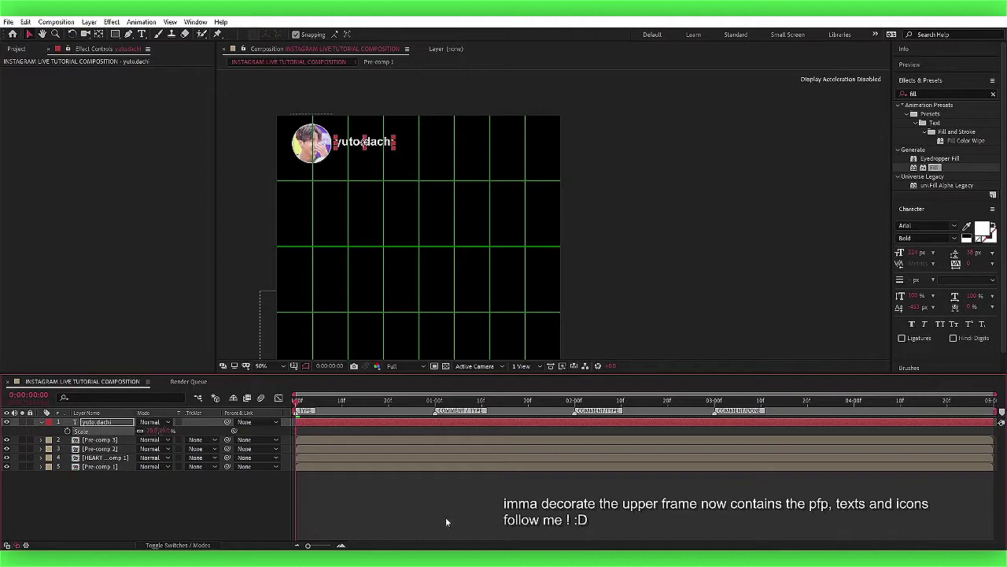
click(455, 514)
click(15, 48)
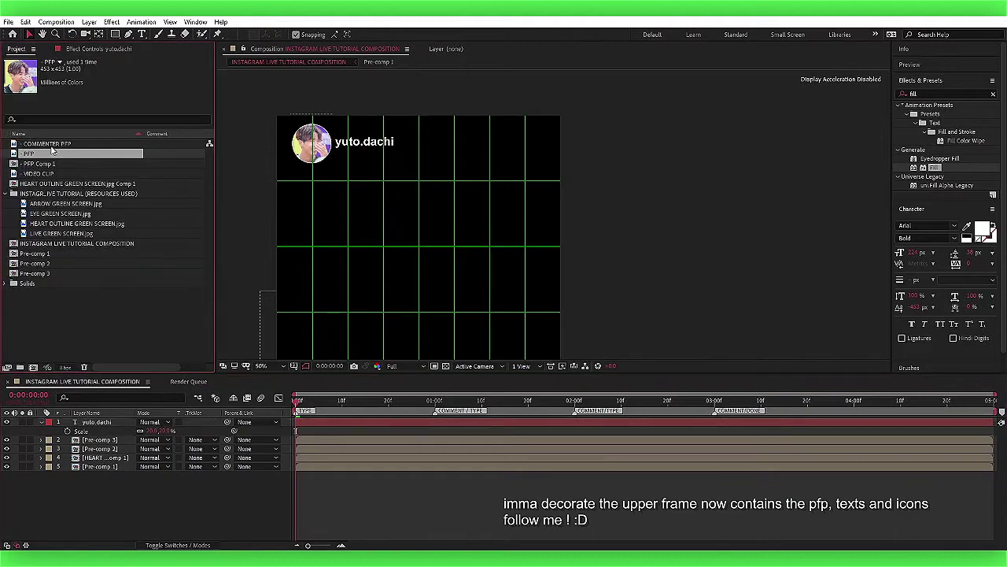
Add the arrow green-screen image and key out its green with Linear Color Key.
click(47, 234)
click(47, 213)
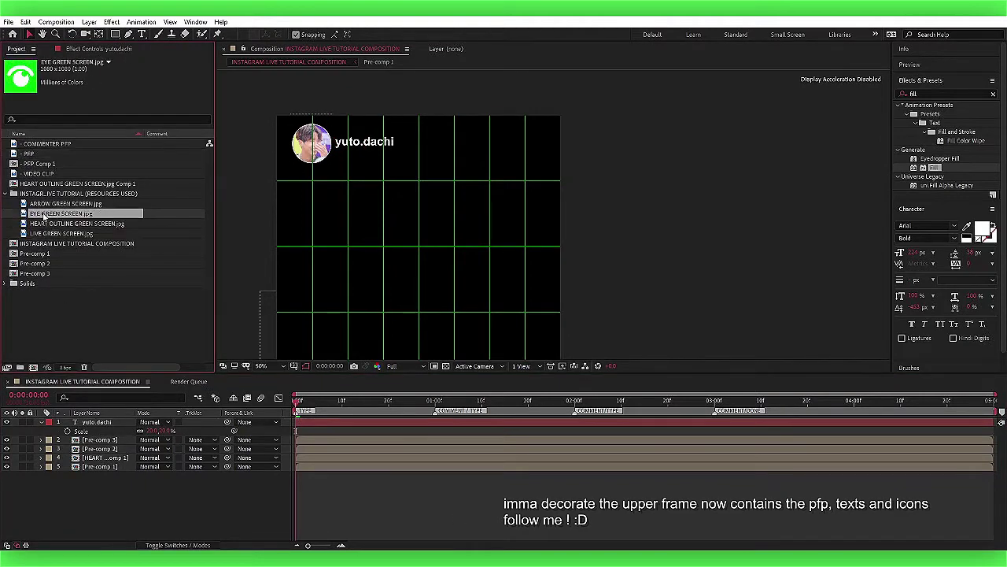
click(46, 204)
drag(45, 204, 306, 417)
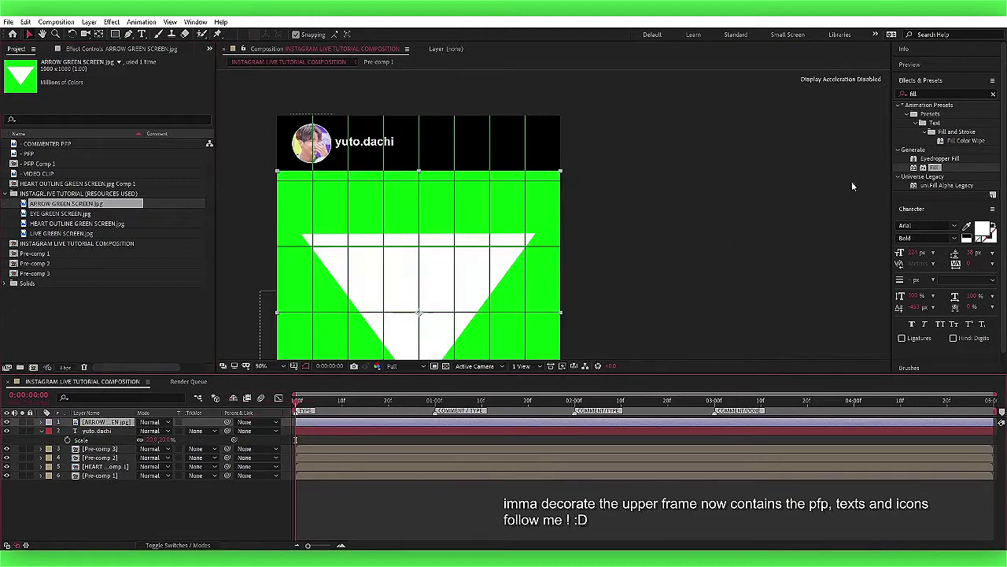
click(944, 93)
text(linear)
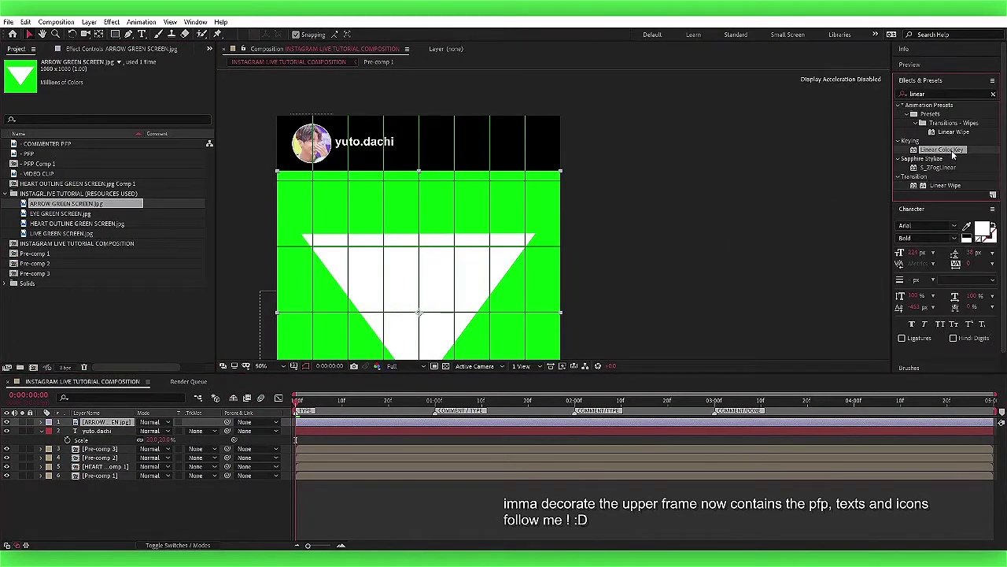
drag(942, 149, 79, 122)
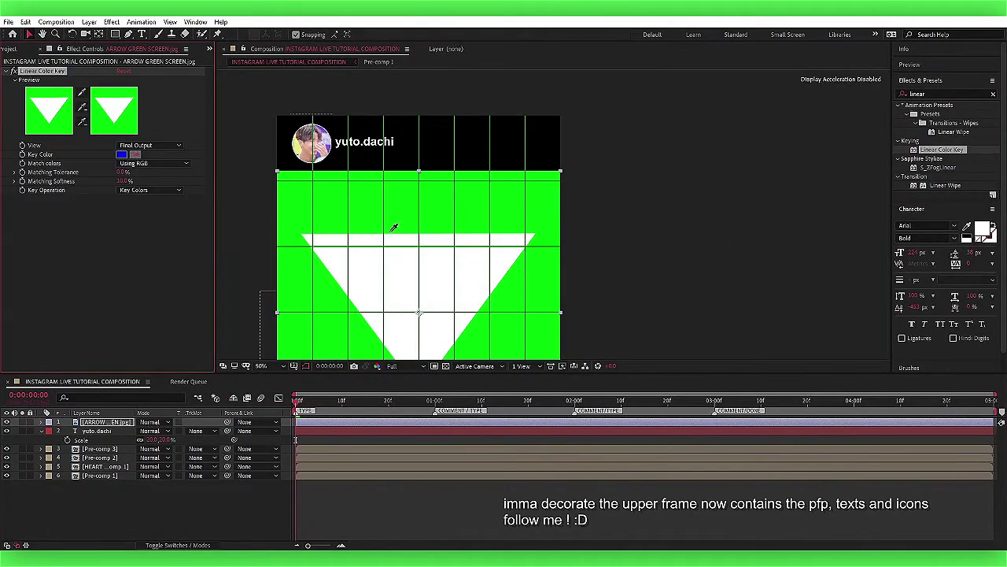
click(383, 215)
Scale the arrow to 5% and position it just right of the username.
key(s)
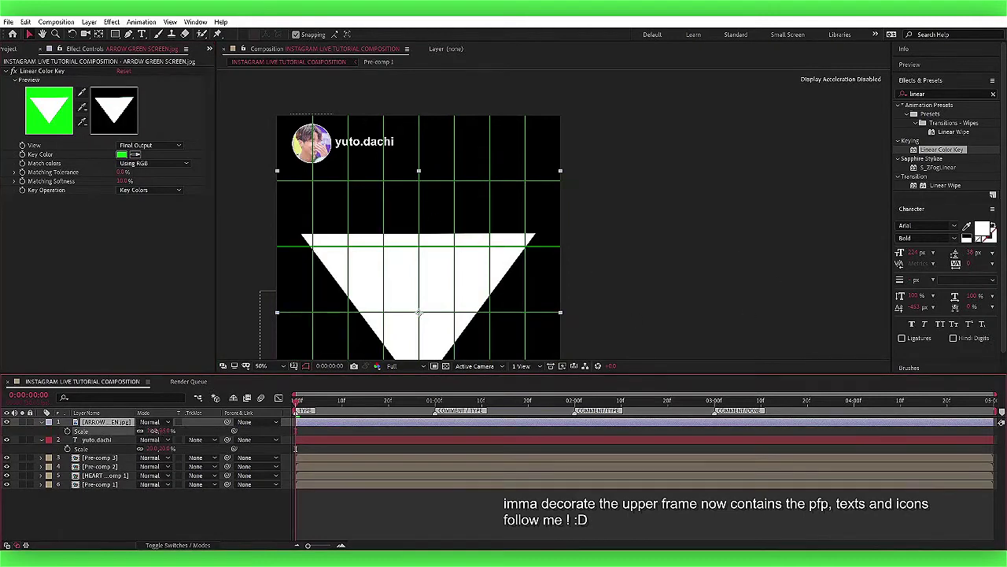
mouse_move(151, 431)
mouse_down()
mouse_move(119, 433)
mouse_move(146, 444)
mouse_move(149, 431)
mouse_move(88, 439)
mouse_up()
text(5)
key(Return)
key(p)
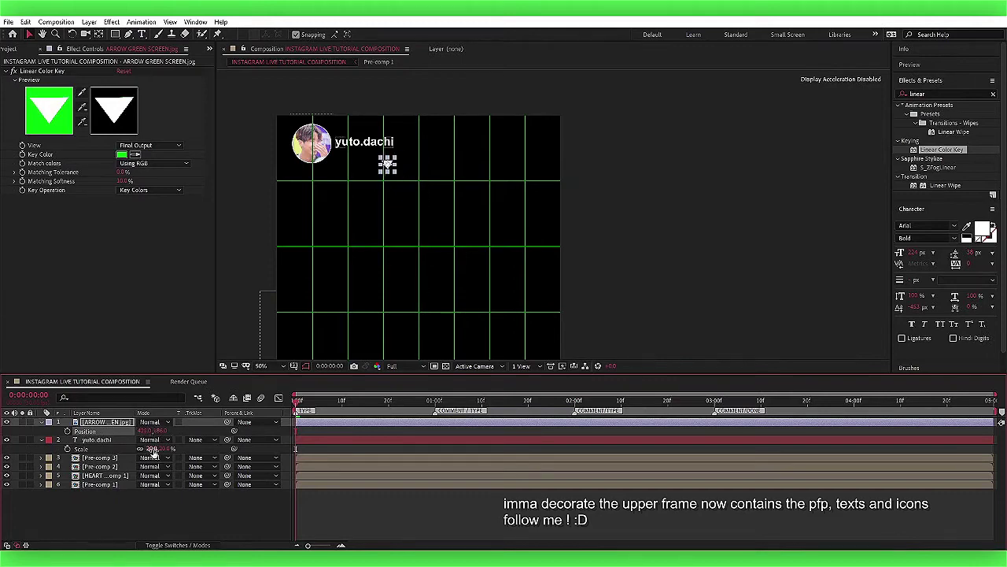
drag(156, 431, 160, 430)
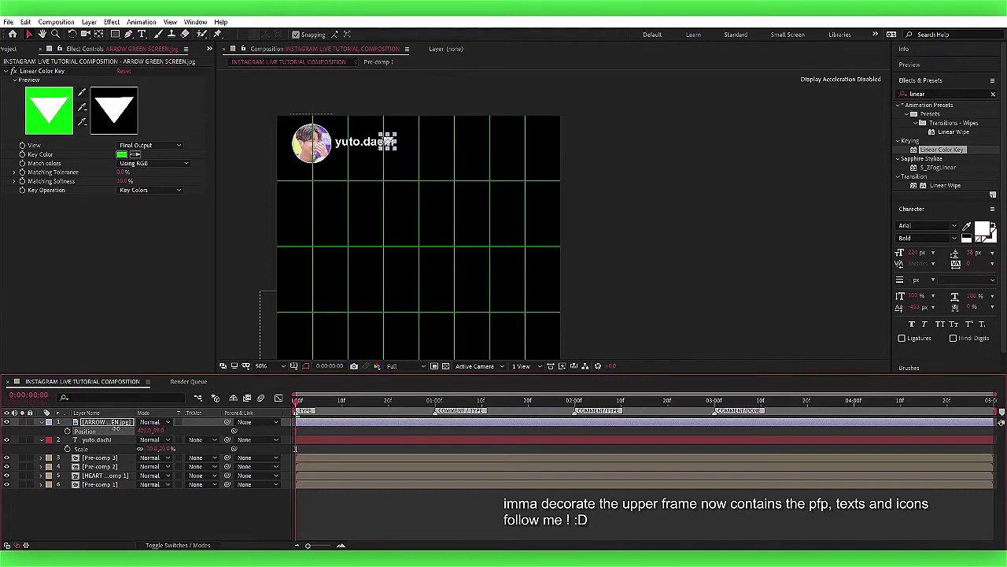
key(s)
key(p)
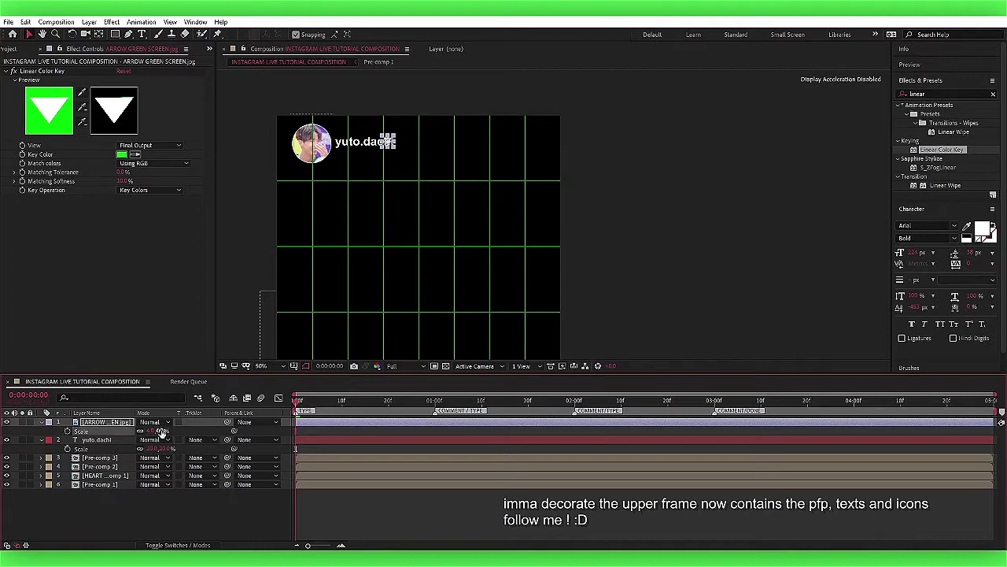
drag(158, 431, 167, 435)
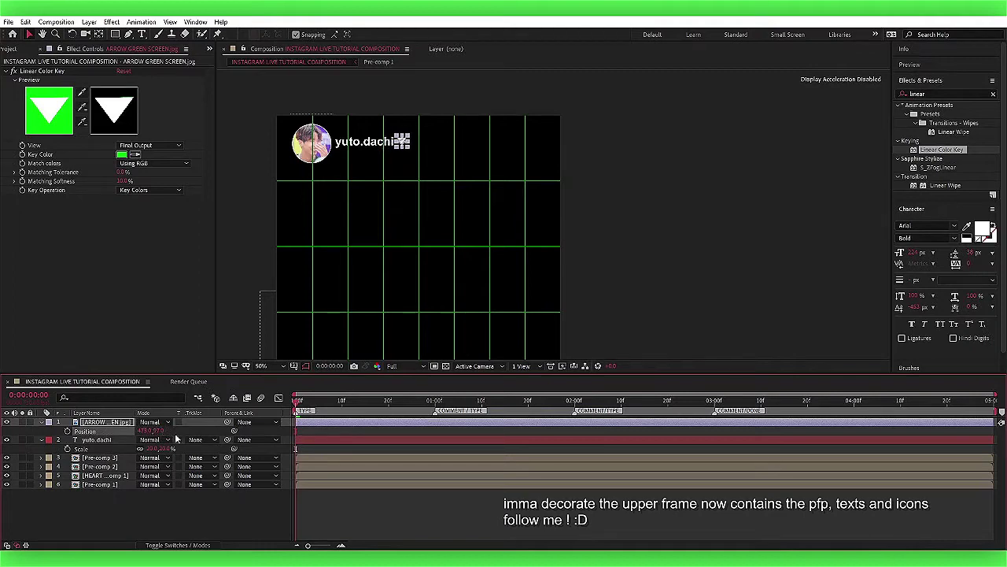
Check the arrow's look, then pre-compose the arrow layer.
click(480, 539)
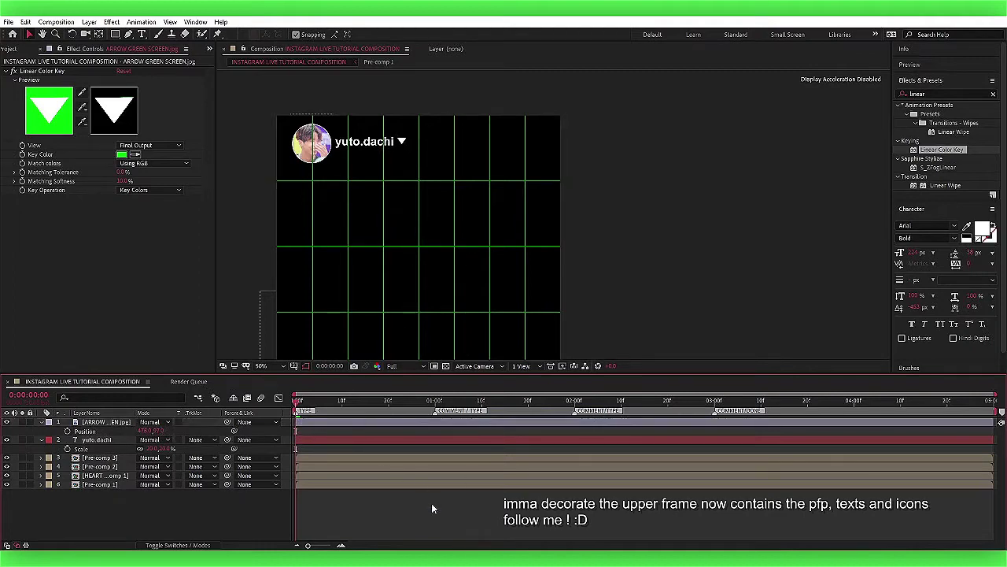
click(177, 422)
key(s)
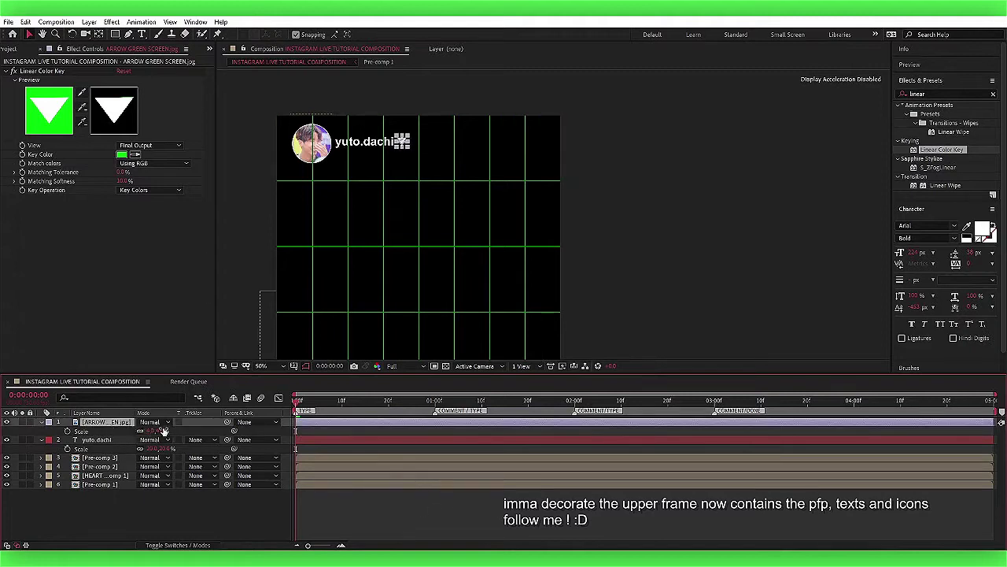
click(351, 497)
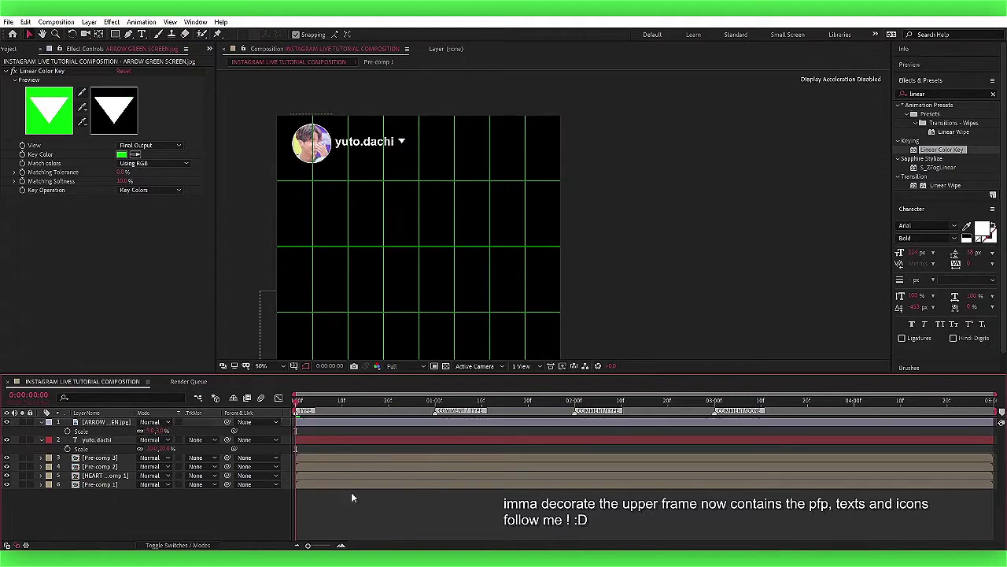
click(157, 431)
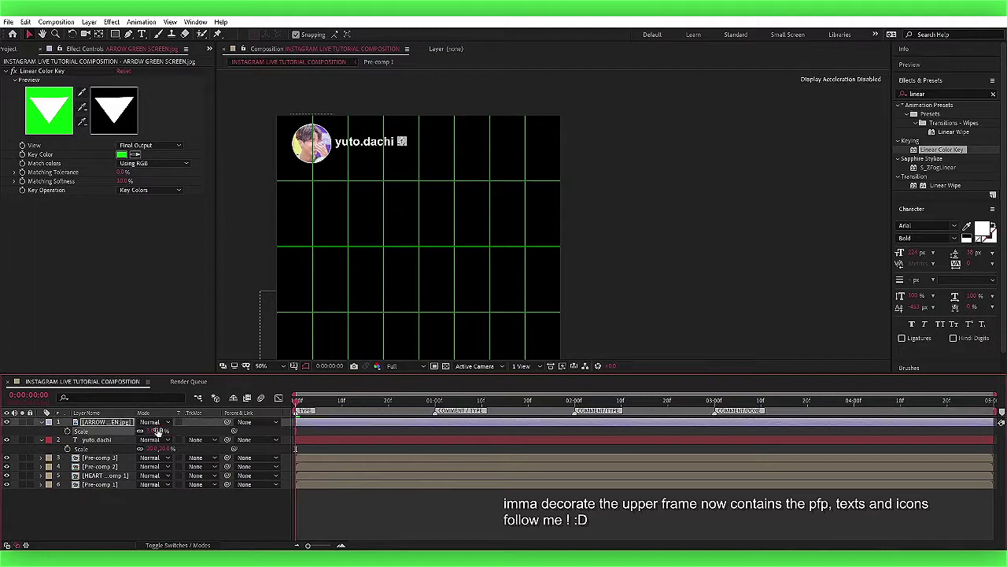
click(331, 494)
click(287, 425)
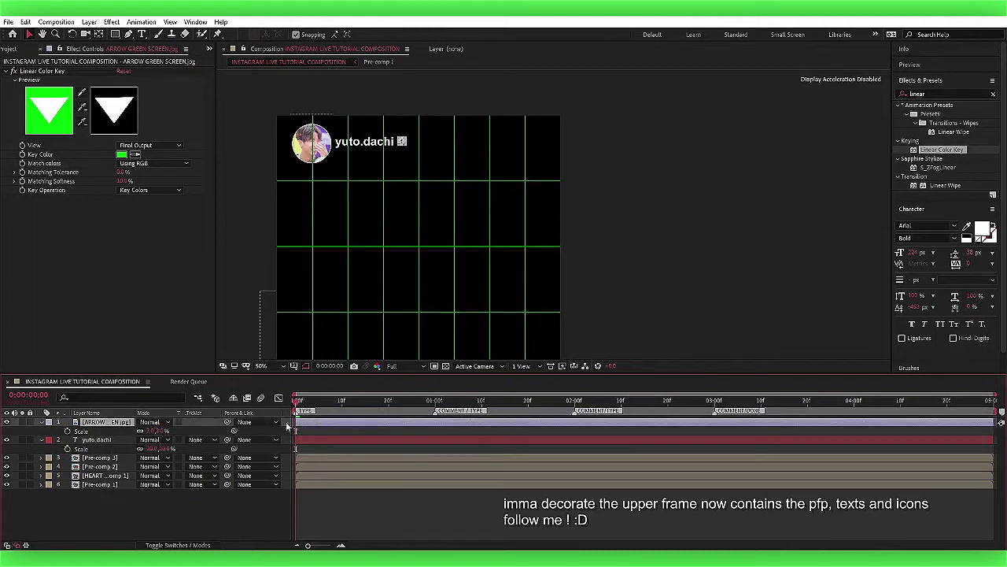
key(u)
click(384, 480)
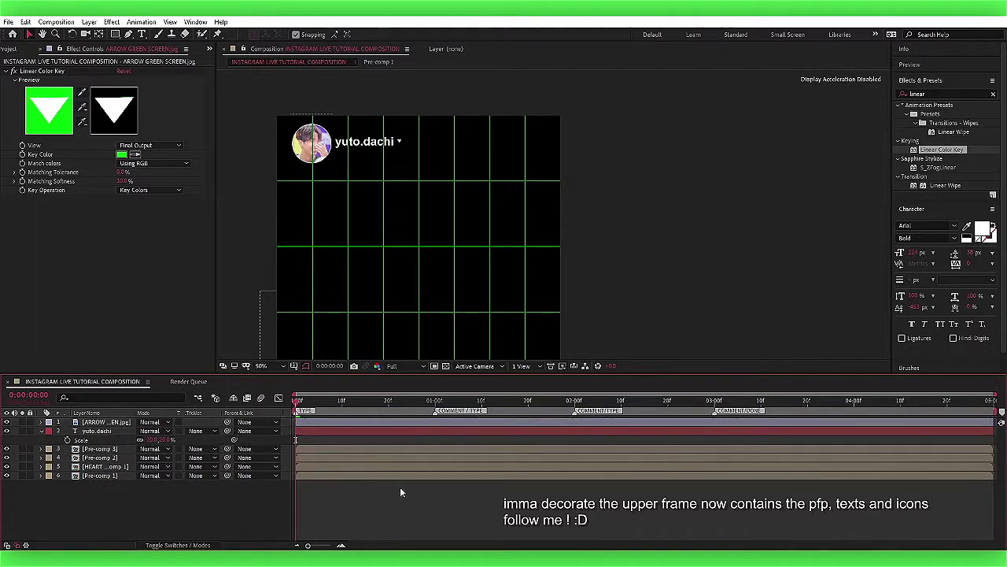
right_click(387, 421)
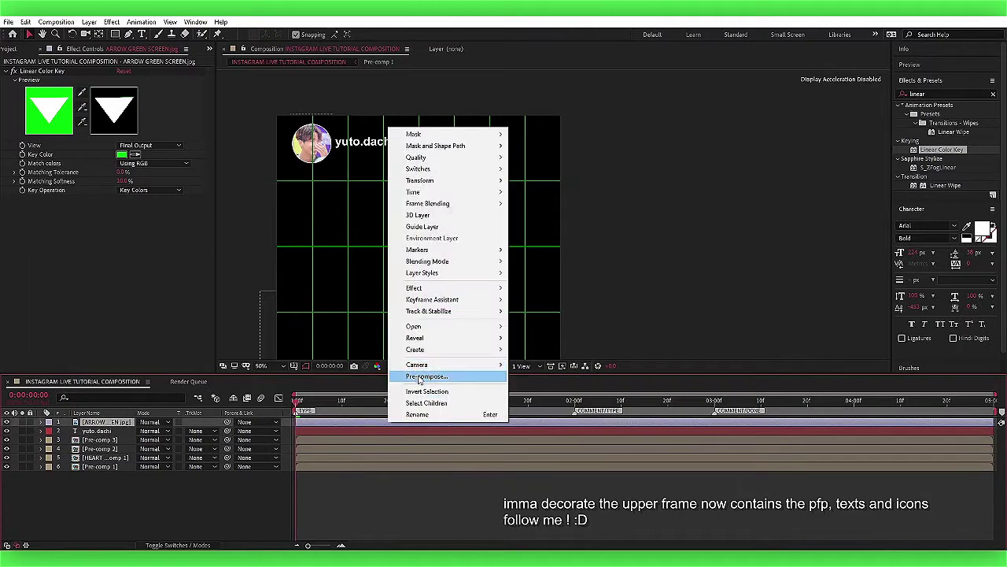
click(410, 394)
key(Return)
click(17, 49)
Add LIVE GREEN SCREEN.jpg, key out its green with Linear Color Key, and shrink it.
click(55, 214)
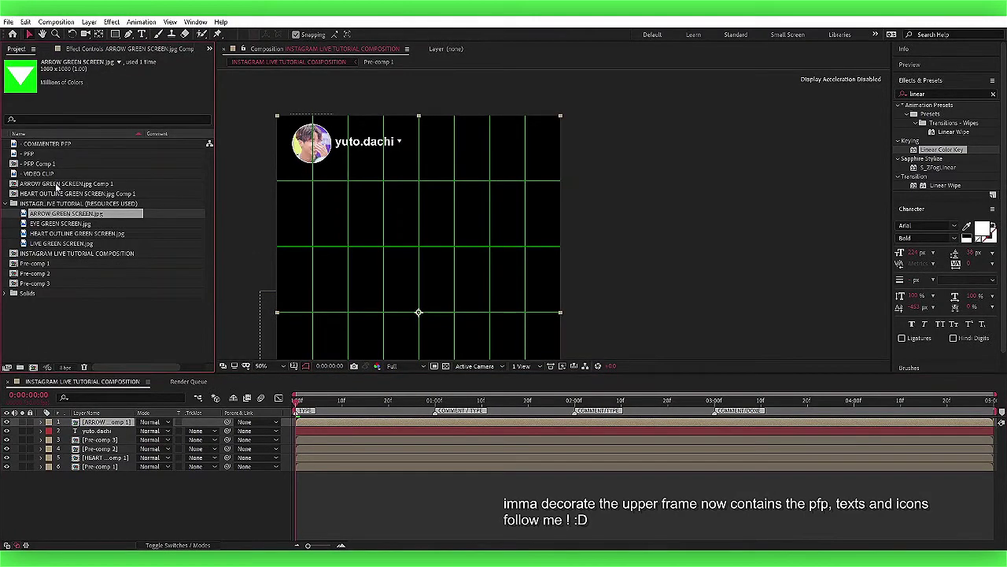
click(58, 224)
click(62, 233)
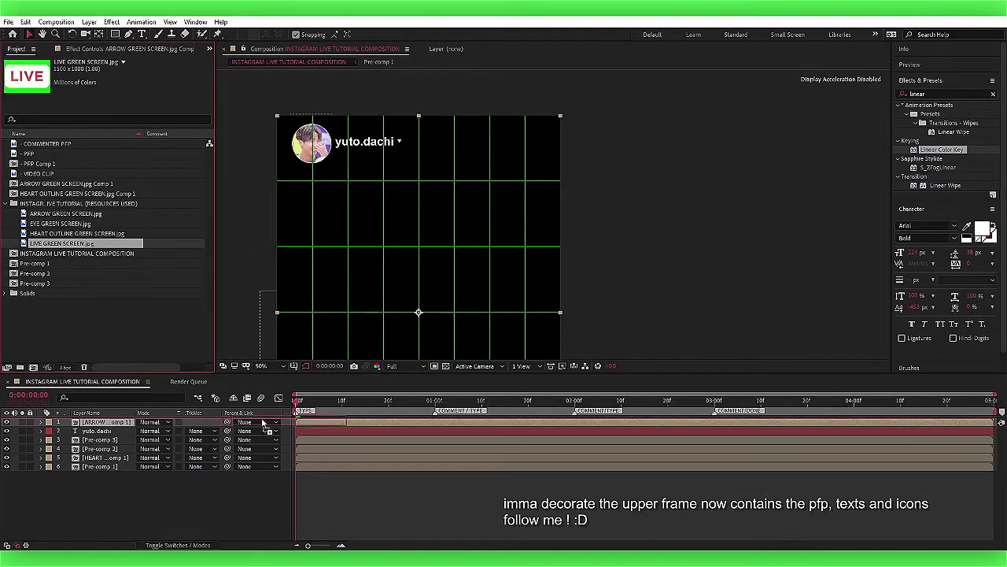
drag(62, 244, 279, 427)
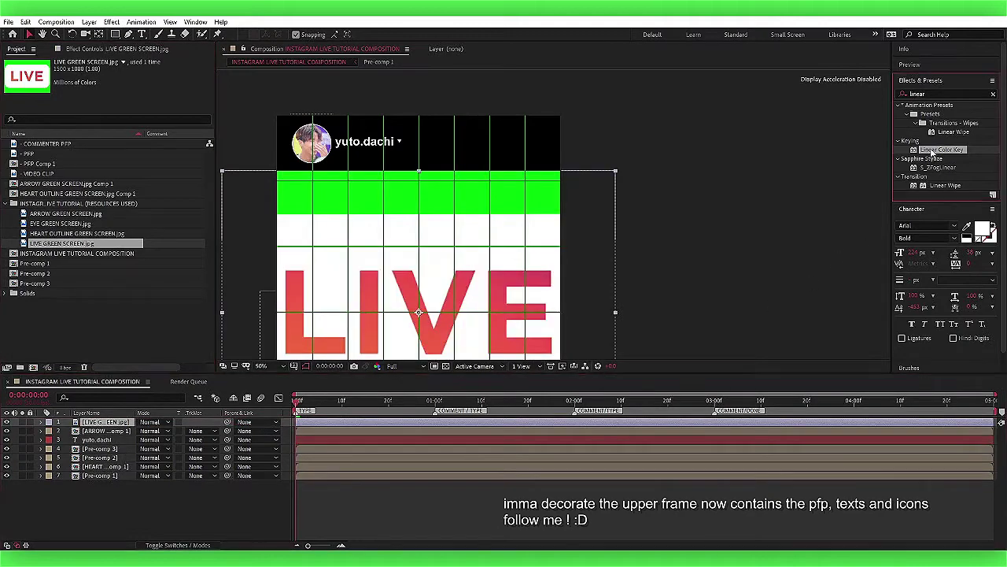
double_click(929, 150)
click(332, 197)
key(s)
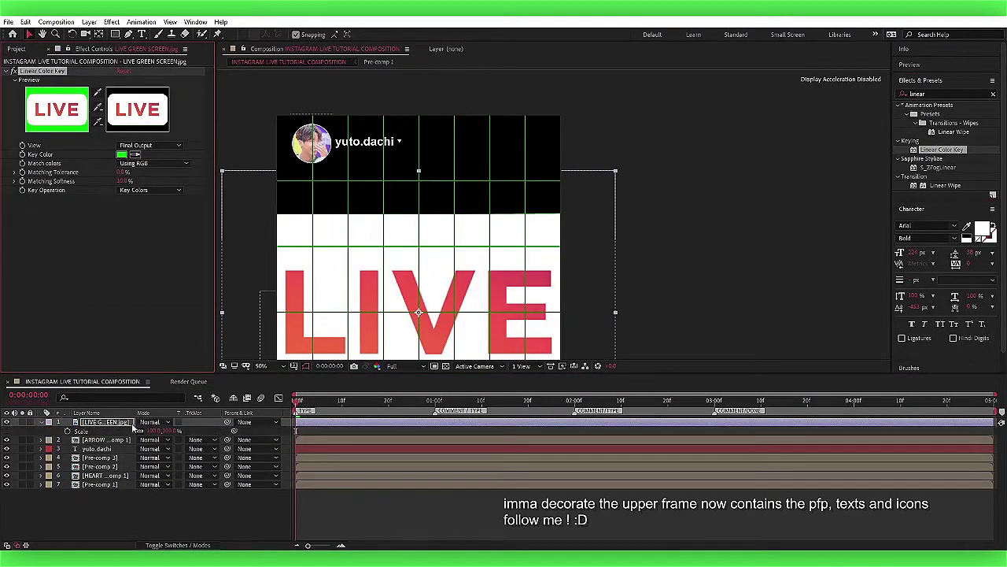
drag(146, 431, 111, 430)
Pre-compose the username text layer.
right_click(319, 453)
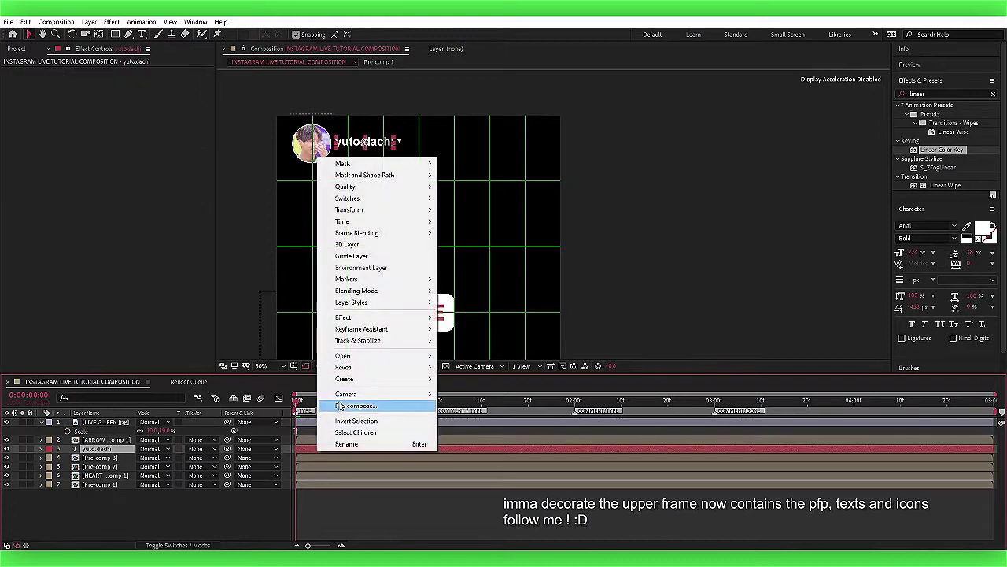
click(362, 405)
key(Return)
Scale the LIVE badge down and slide it to the right of the username.
click(307, 425)
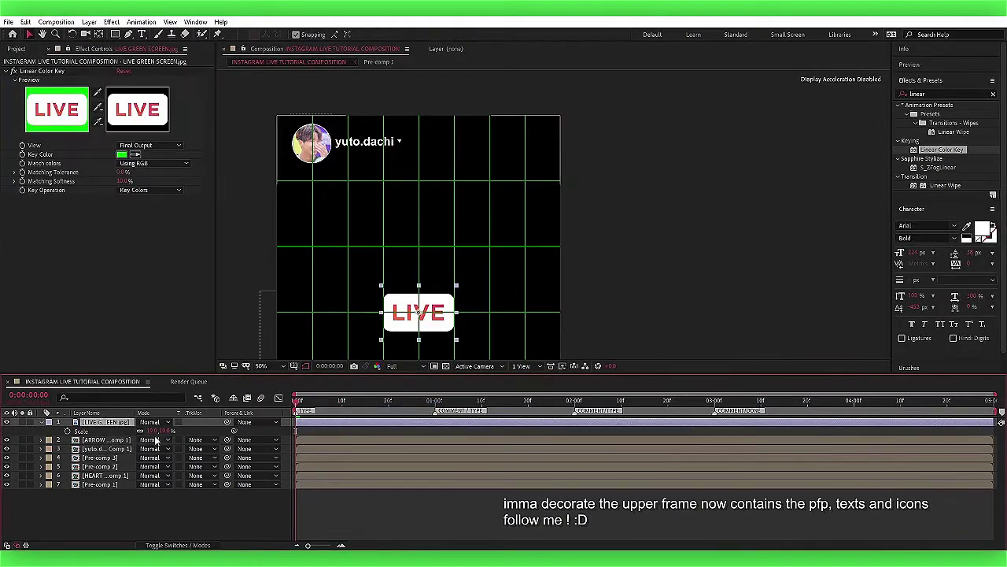
mouse_move(161, 431)
mouse_down()
mouse_move(156, 438)
mouse_move(144, 406)
mouse_move(150, 434)
mouse_move(126, 431)
mouse_move(162, 435)
mouse_up()
key(p)
key(s)
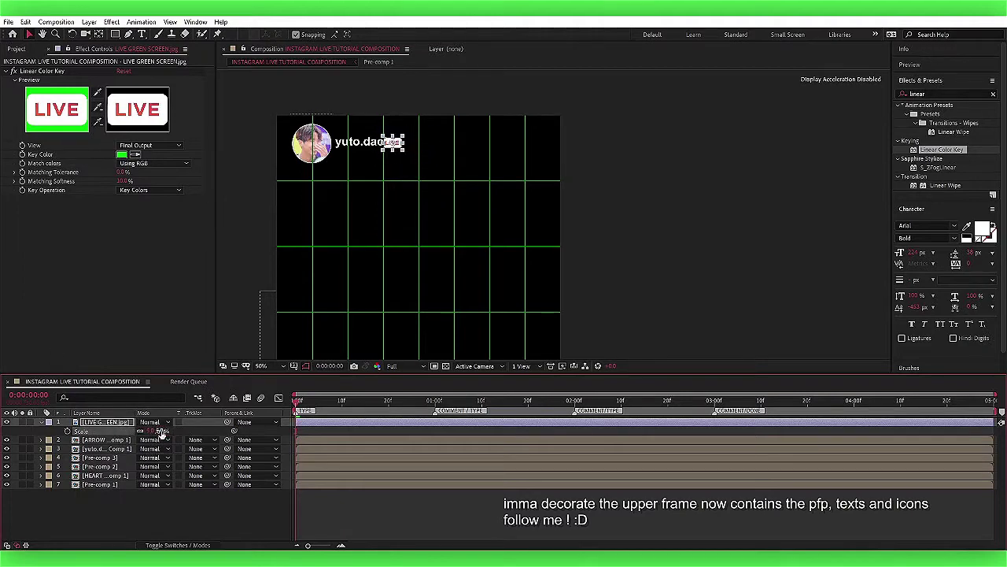
key(p)
drag(124, 431, 289, 424)
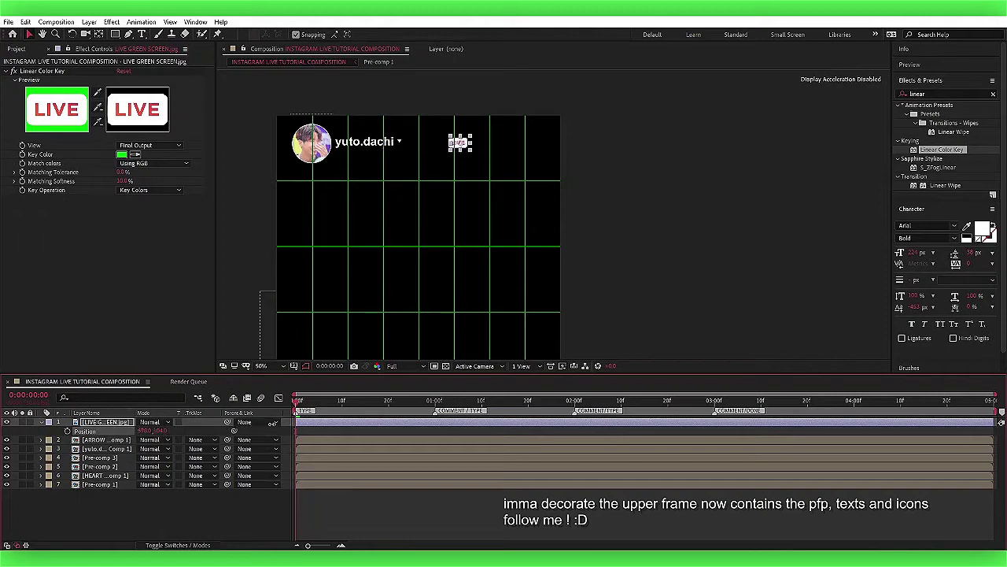
key(s)
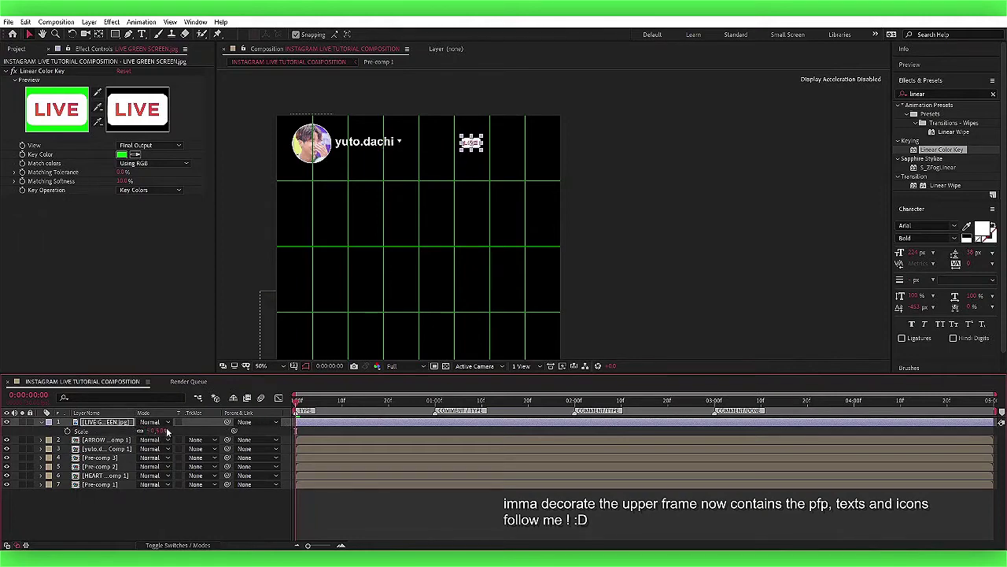
drag(160, 431, 163, 430)
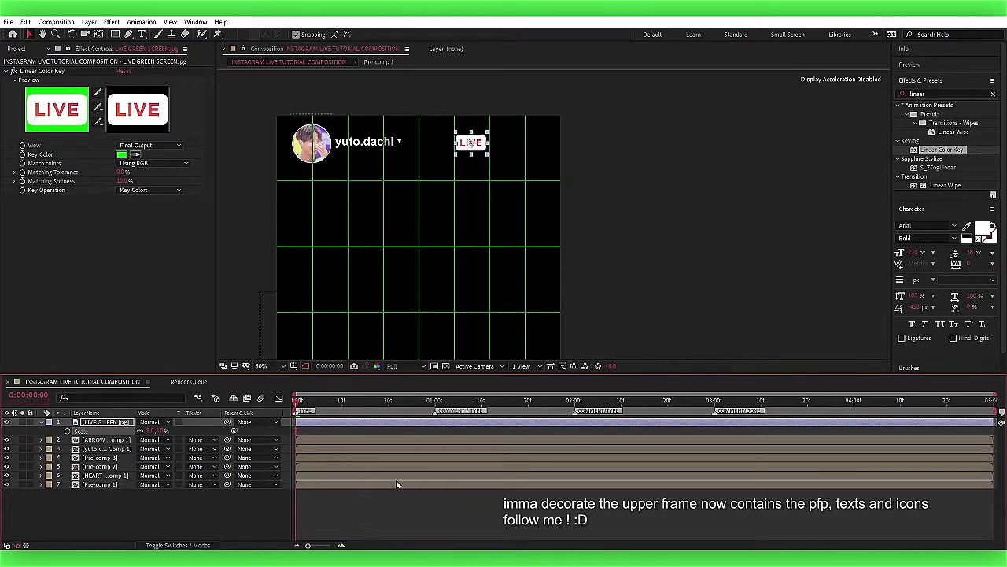
click(420, 505)
mouse_move(359, 299)
mouse_down()
mouse_move(346, 254)
mouse_move(337, 304)
mouse_up()
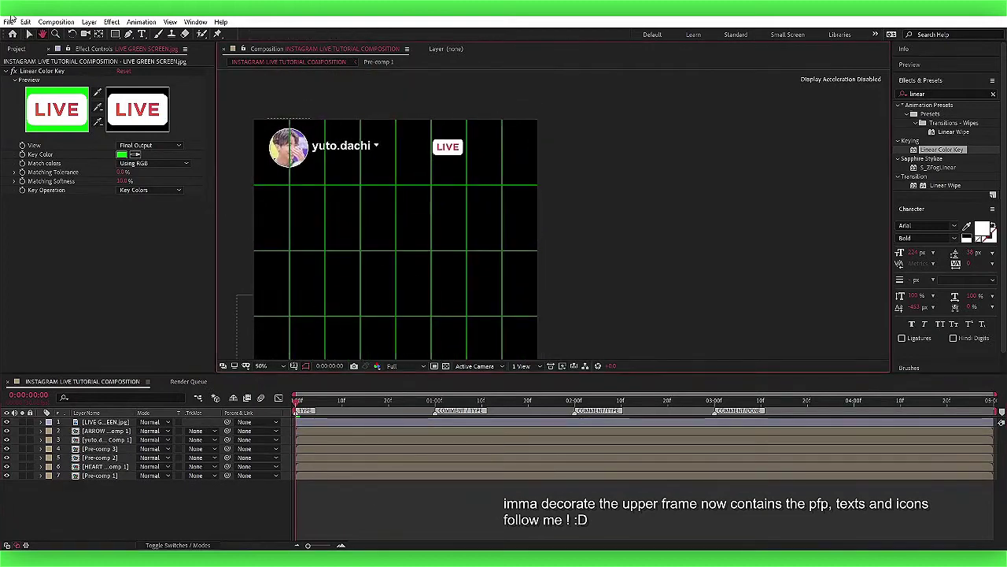
click(331, 423)
Add a second LIVE image layer, enlarge it to fit the frame, and key out its green.
click(14, 48)
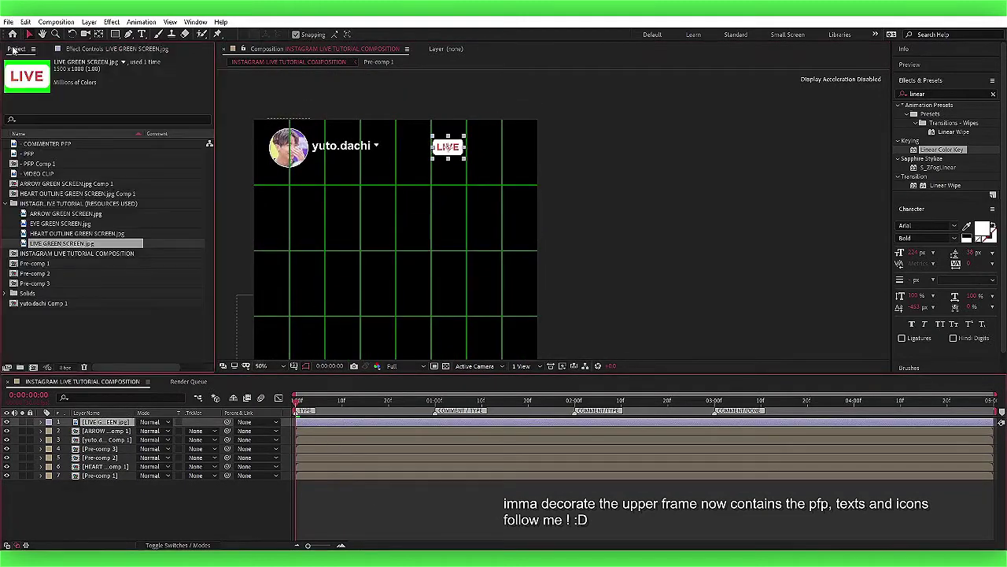
drag(272, 408, 134, 431)
key(s)
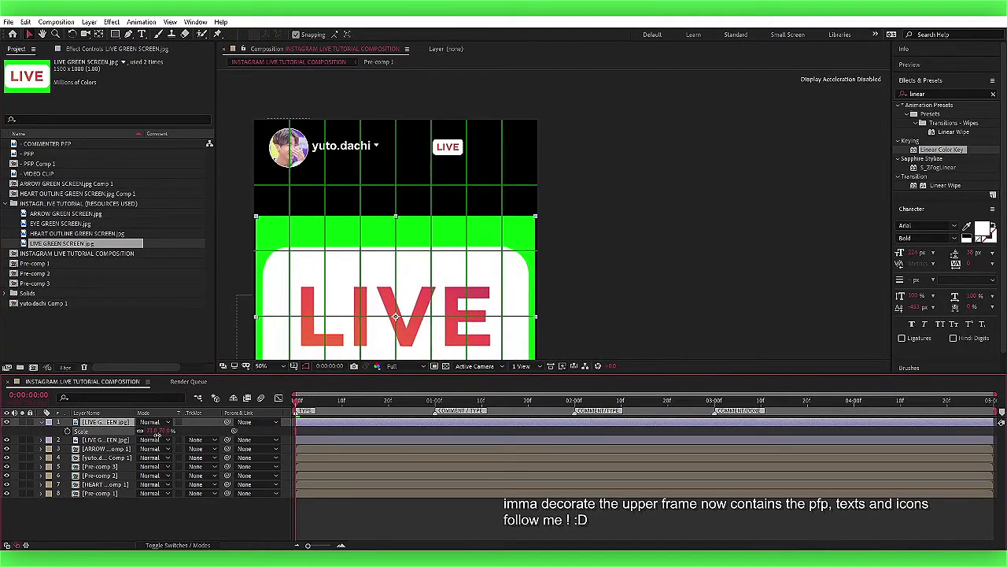
drag(394, 283, 370, 236)
click(30, 34)
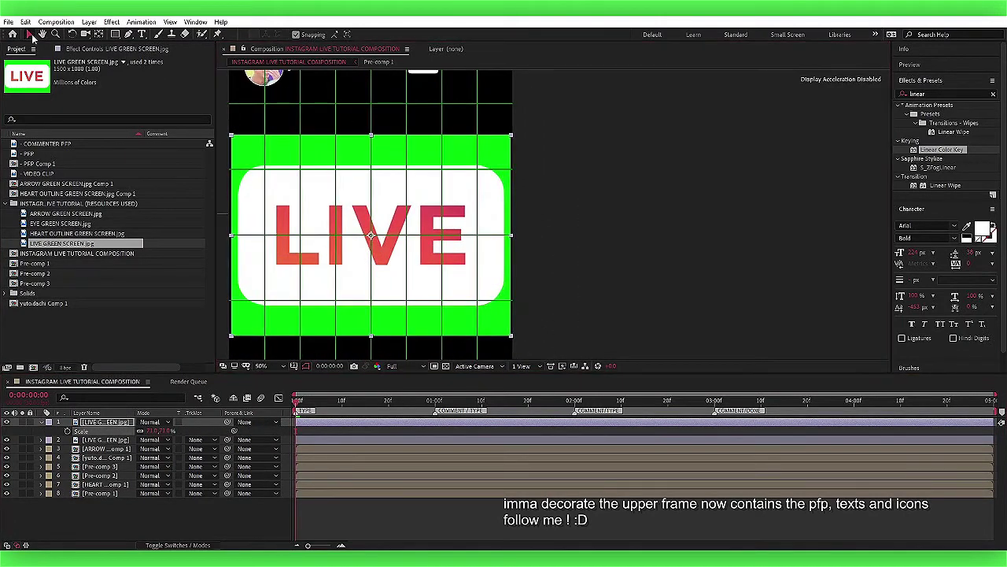
double_click(941, 150)
click(146, 144)
click(138, 154)
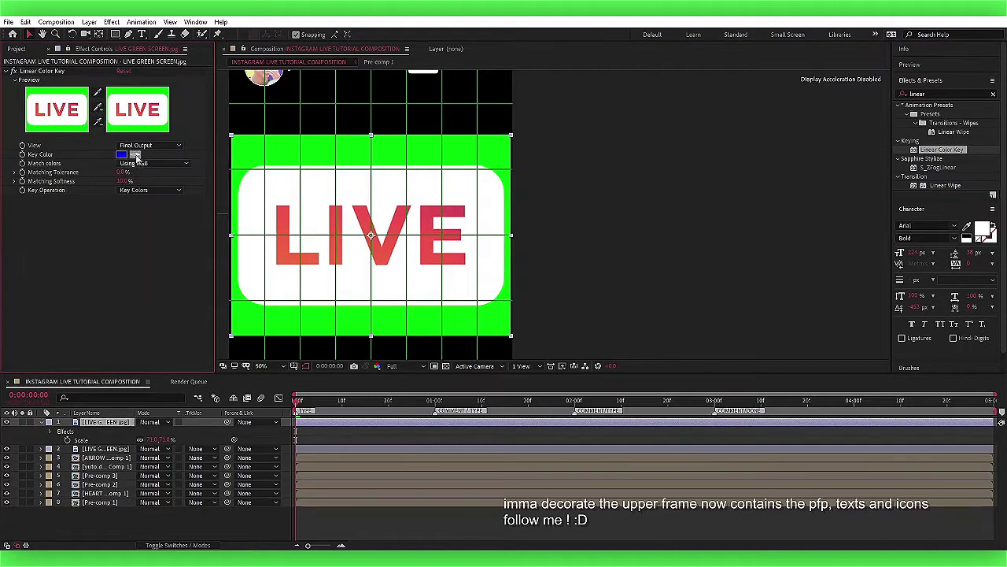
click(293, 154)
Add a Fill effect that turns the second LIVE layer dark grey.
click(931, 94)
text(fill)
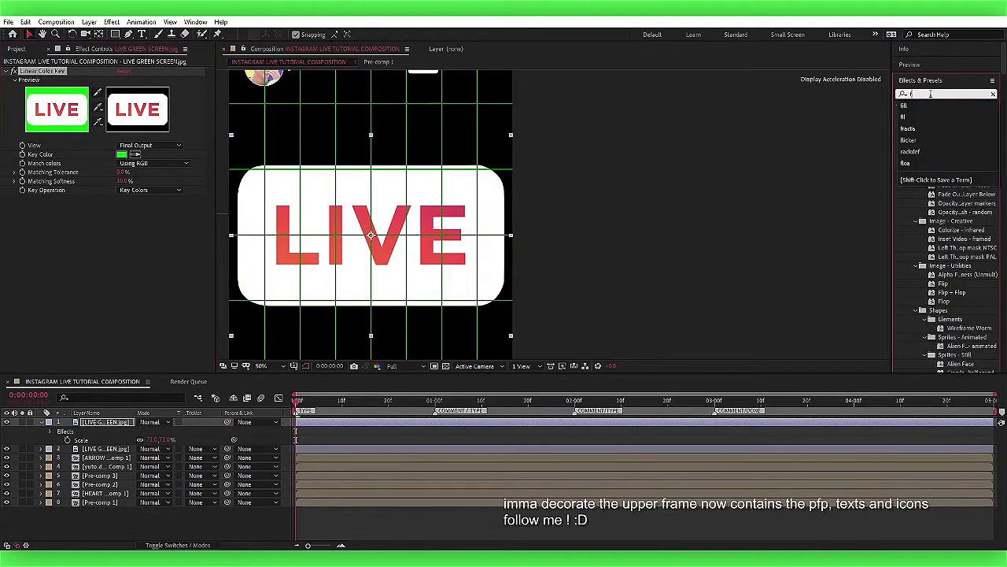
double_click(934, 168)
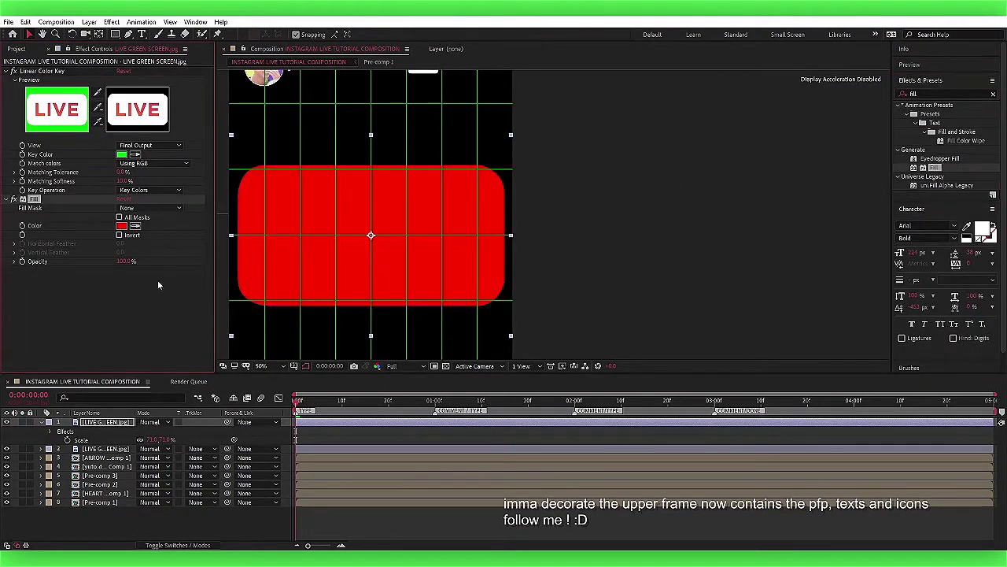
click(121, 226)
drag(150, 296, 145, 332)
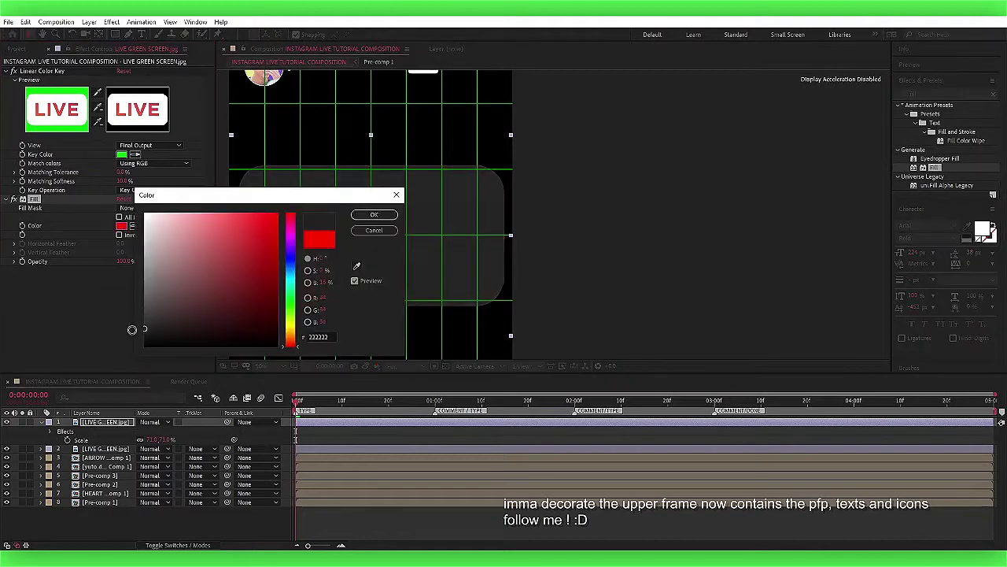
click(374, 215)
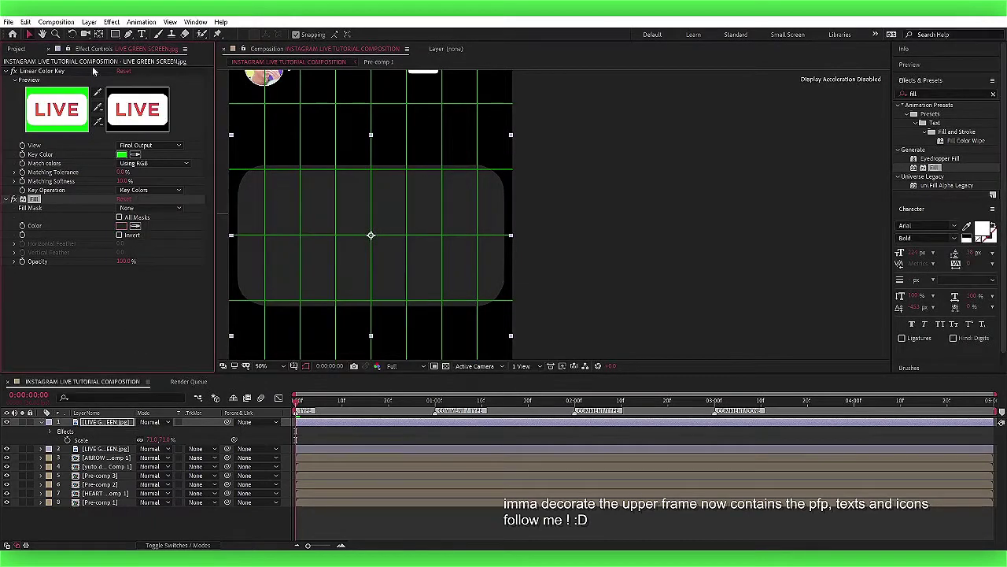
click(16, 49)
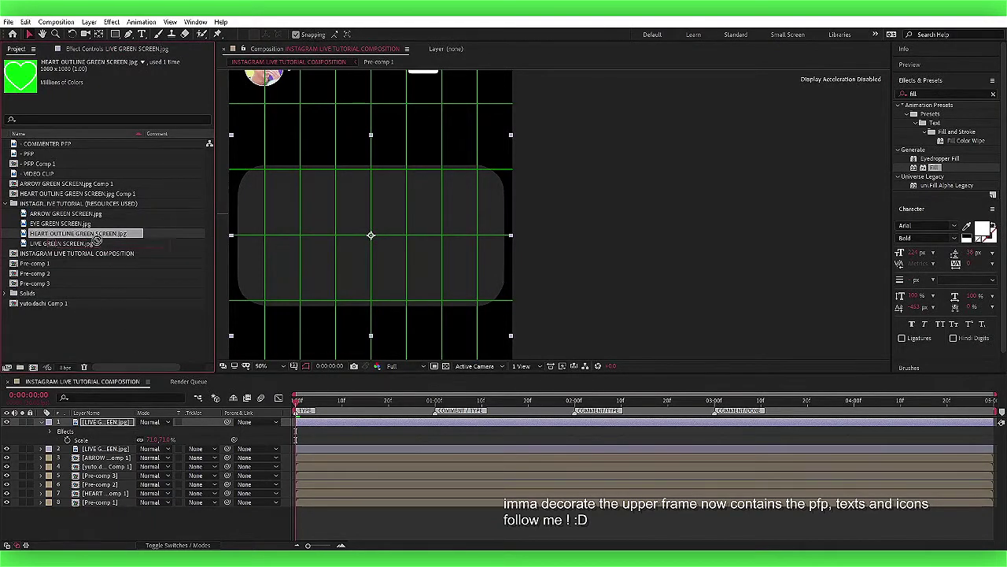
click(62, 223)
Add the EYE green-screen image, key out its green, and shrink it.
drag(287, 410, 260, 420)
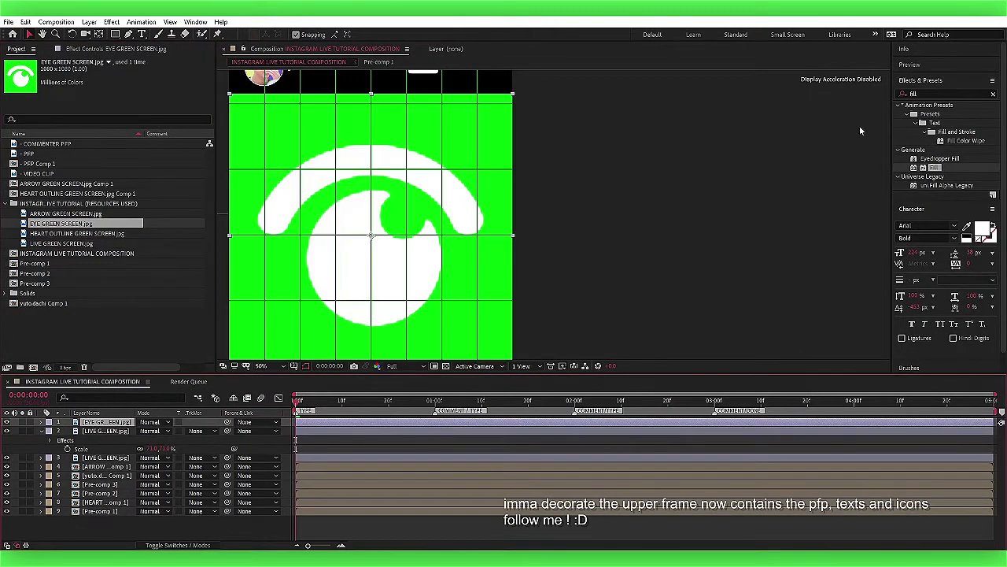
click(935, 94)
text(linear)
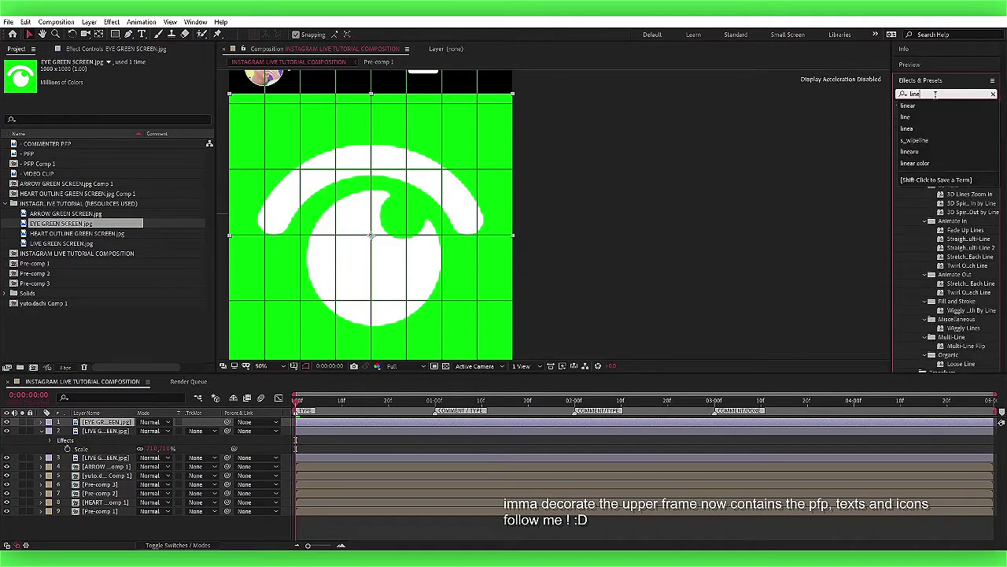
double_click(942, 149)
click(149, 155)
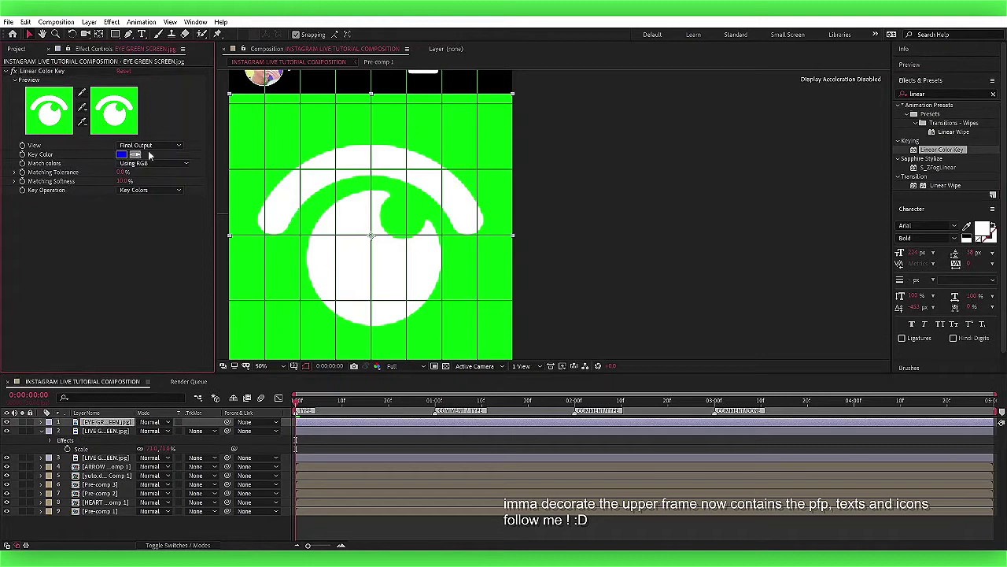
click(269, 143)
key(s)
drag(158, 431, 138, 435)
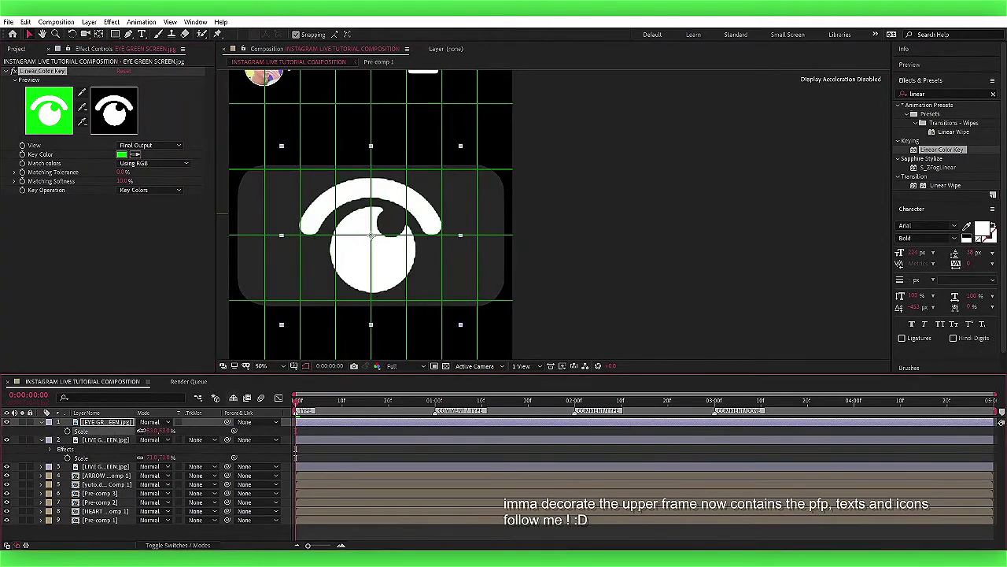
Add a Fill effect that makes the eye icon white.
double_click(921, 94)
text(fill)
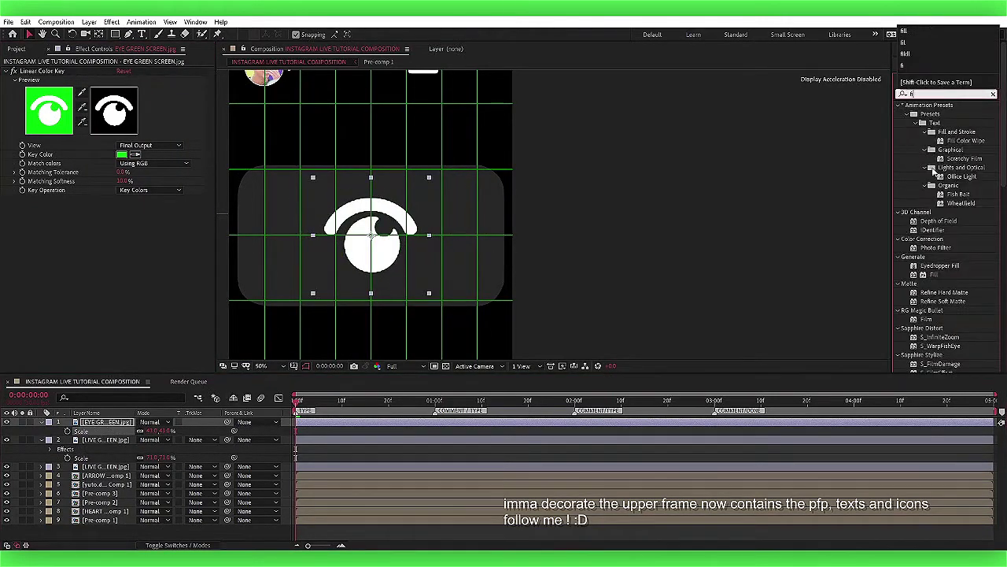
drag(935, 170, 111, 242)
click(121, 226)
click(141, 211)
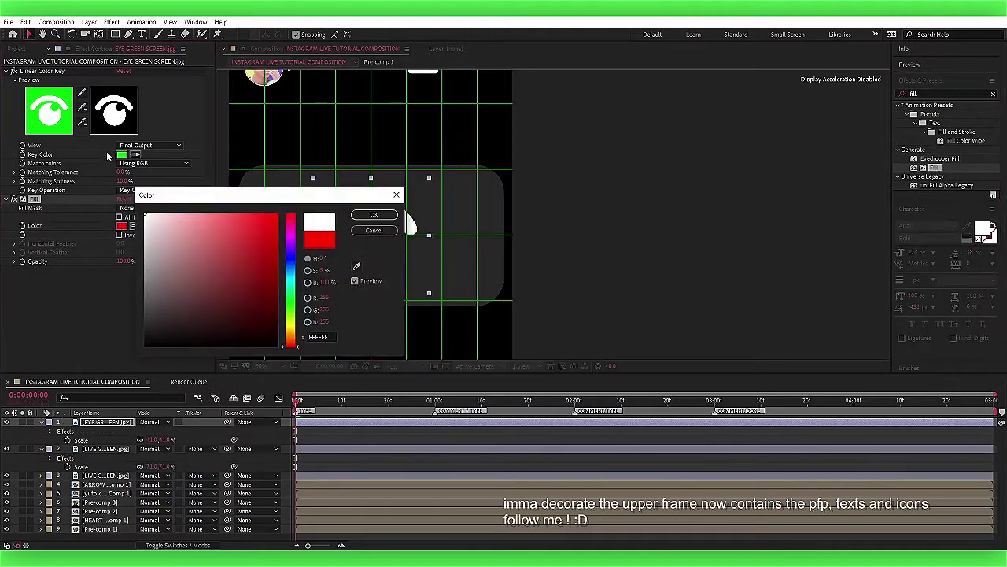
click(382, 218)
Set the eye's scale to 38% and move it left on the grey panel.
click(102, 423)
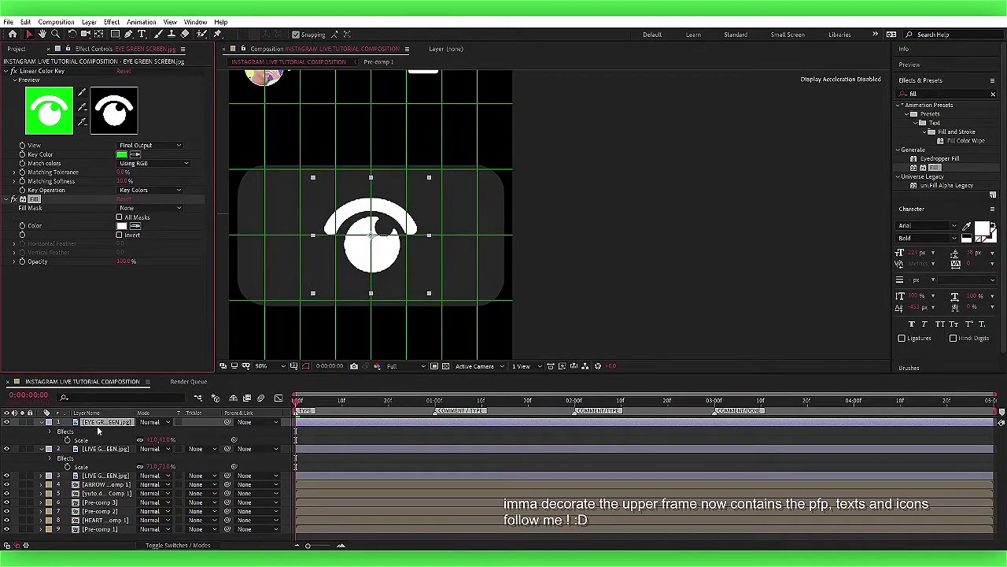
key(Return)
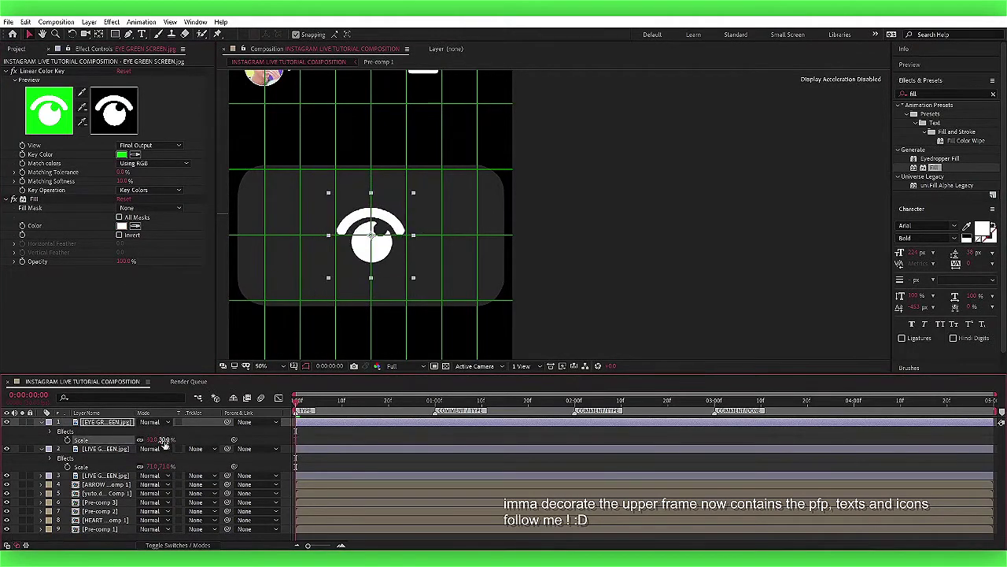
key(p)
drag(371, 236, 300, 234)
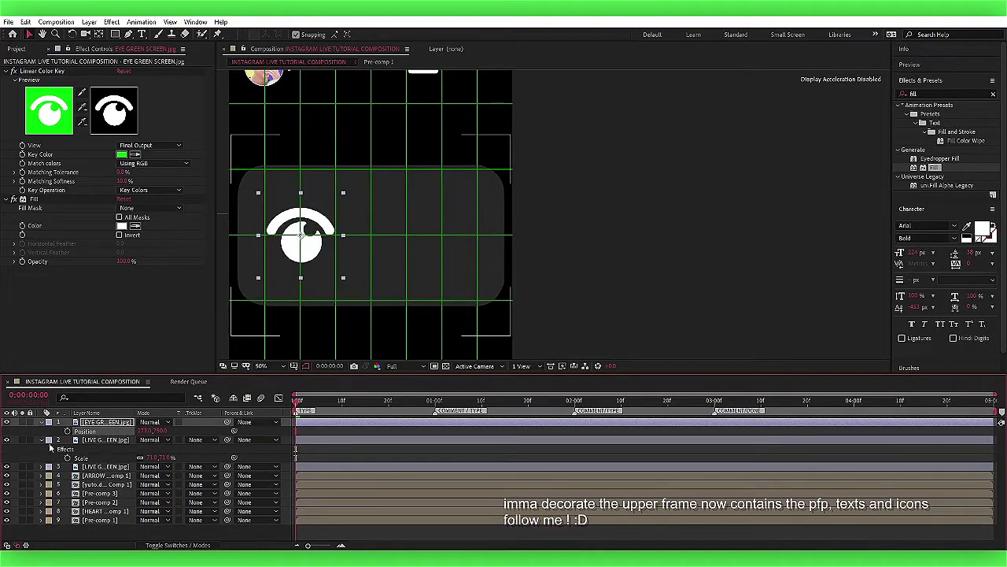
text(s38)
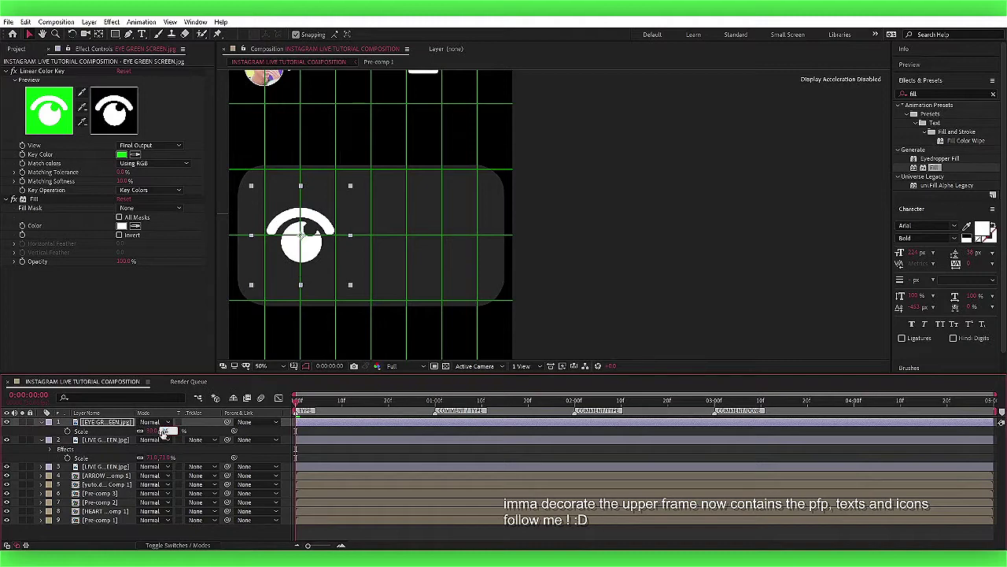
key(Return)
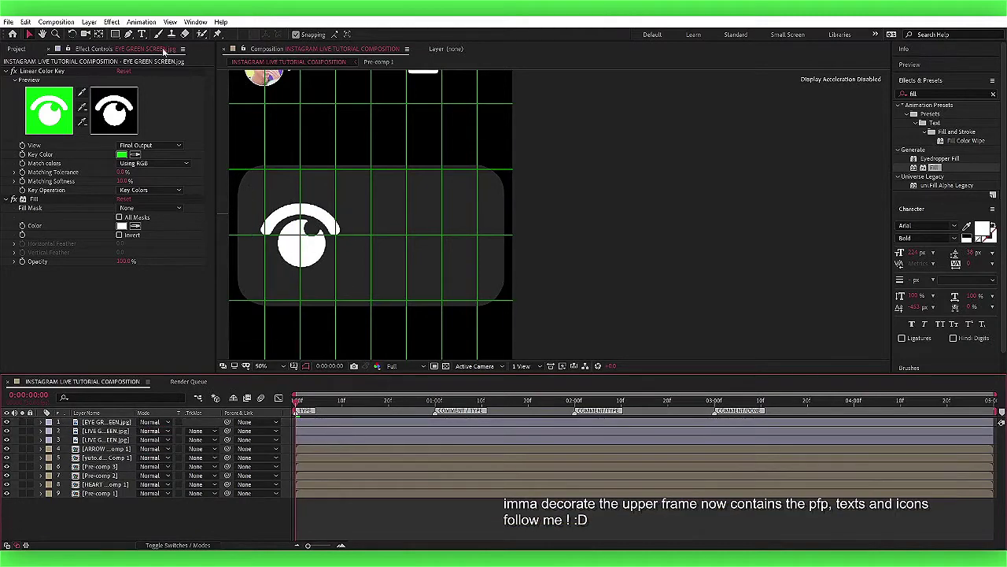
Create a text layer reading 10.1K.
key(ctrl+alt+shift+t)
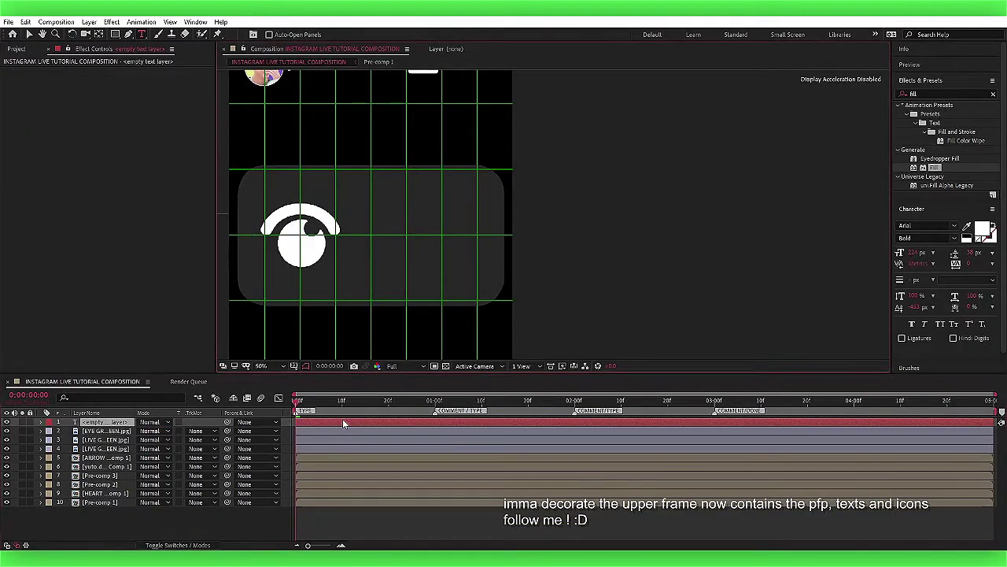
text(10)
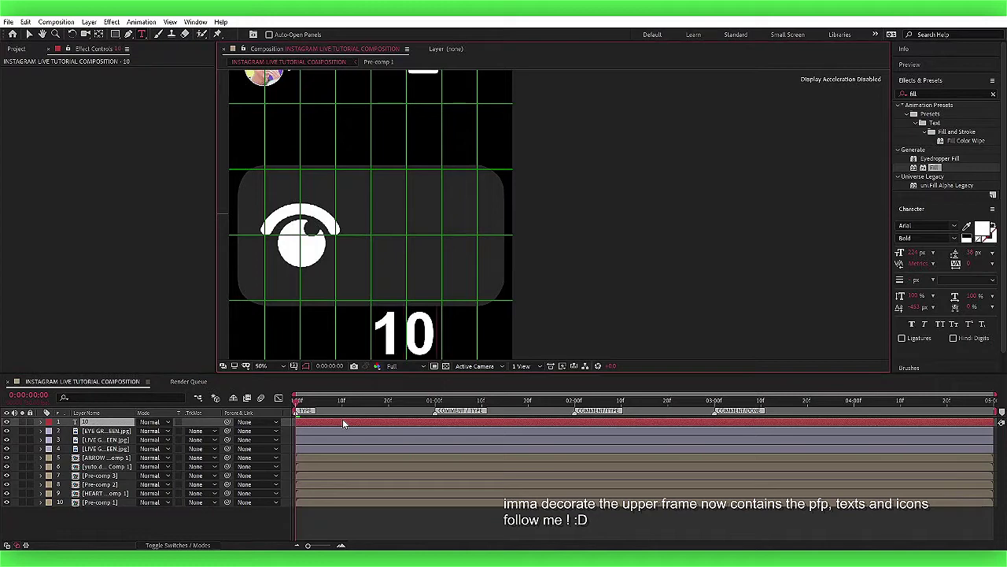
text(.1)
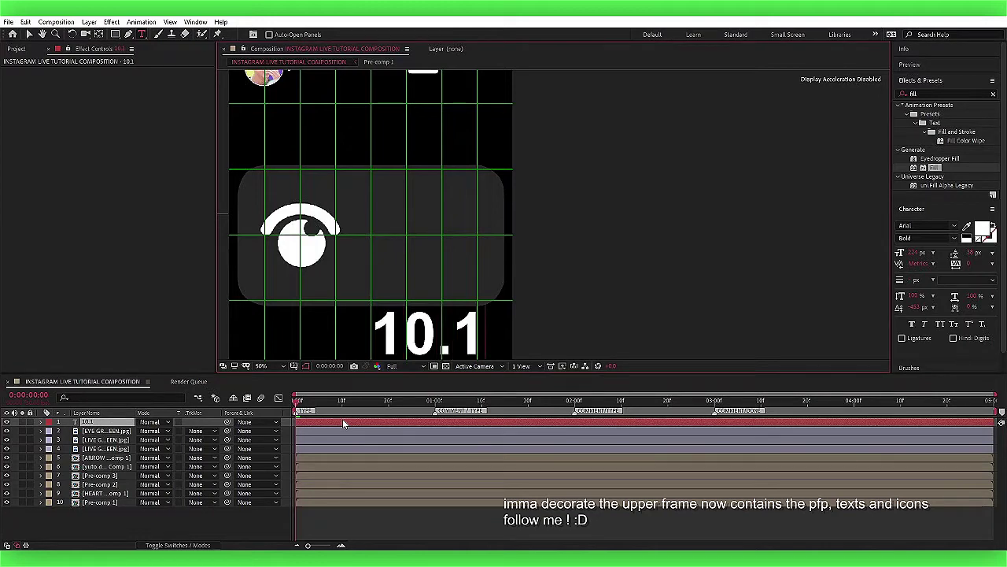
text(L)
key(BackSpace)
text(K)
text(v)
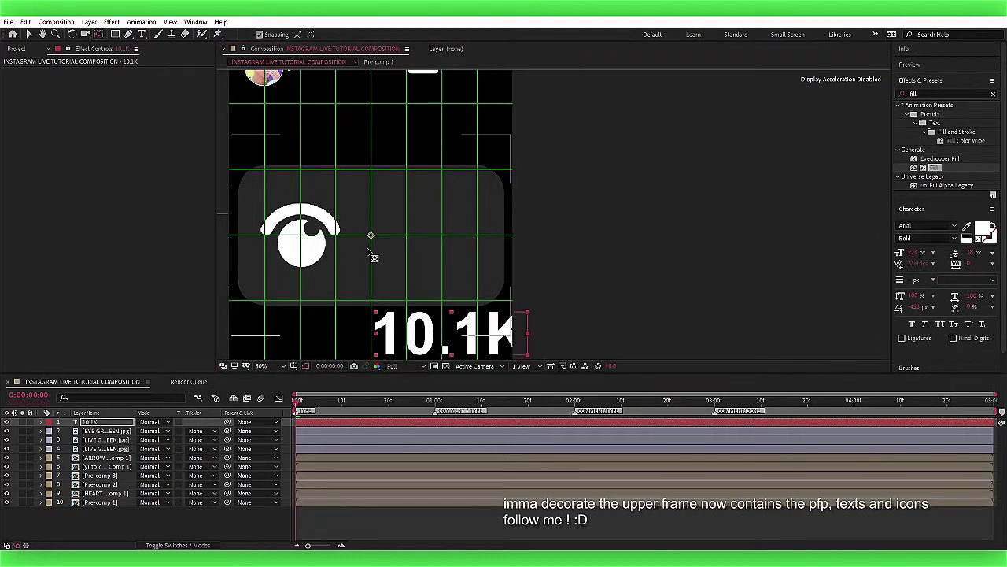
click(375, 251)
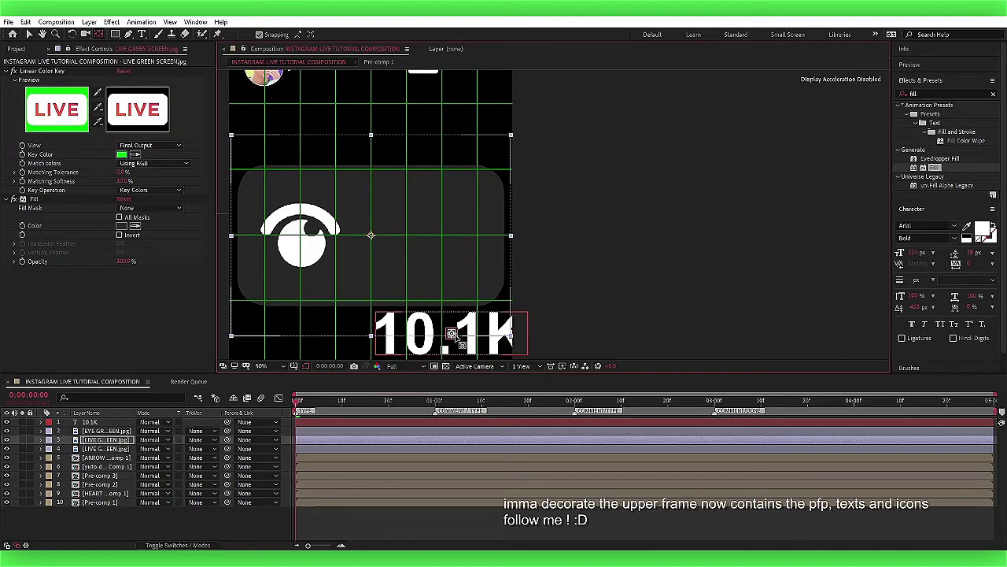
Position and scale the 10.1K label beside the eye icon.
mouse_move(452, 336)
mouse_down()
mouse_move(392, 274)
mouse_move(422, 286)
mouse_move(422, 276)
mouse_up()
click(421, 421)
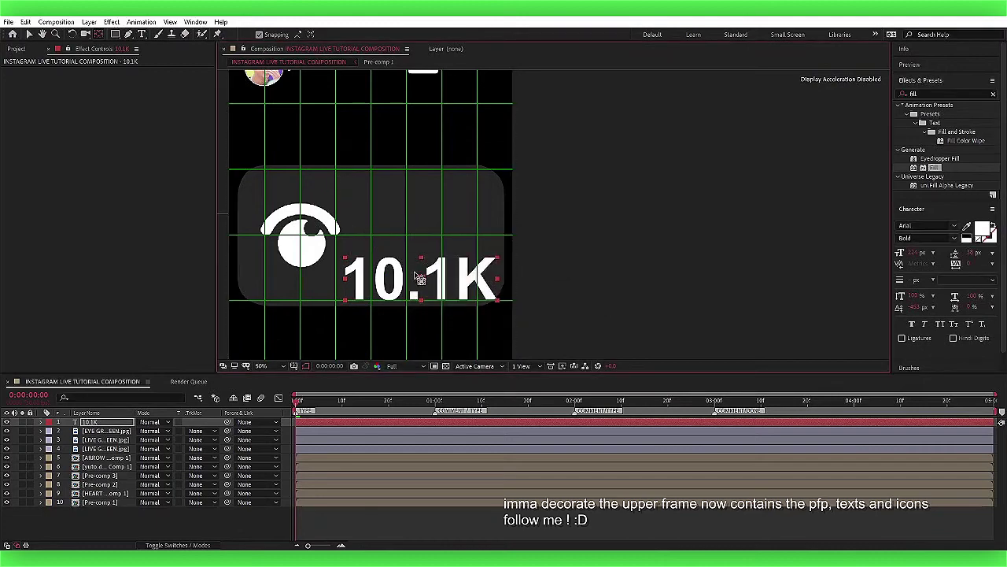
drag(422, 281, 366, 271)
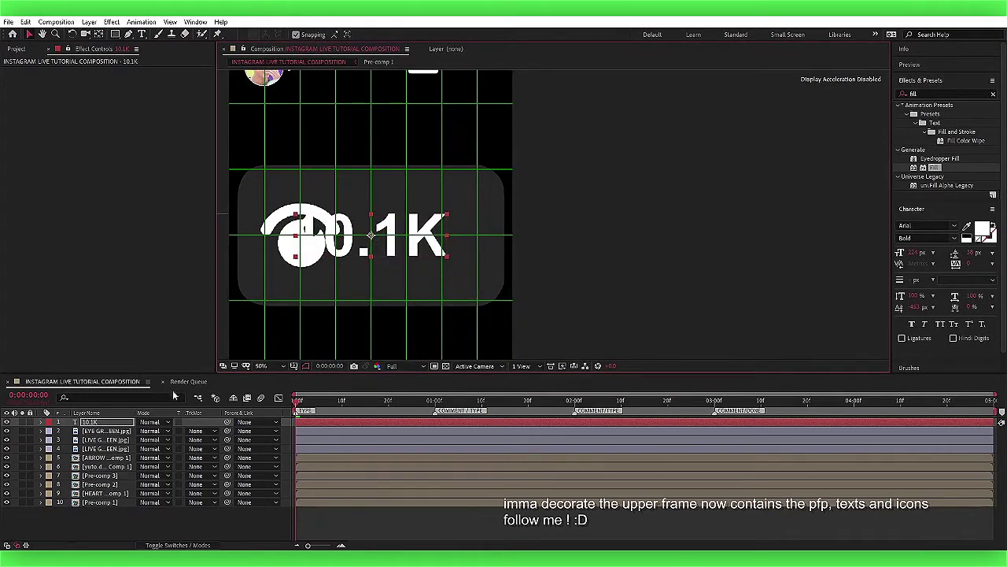
key(p)
mouse_move(146, 431)
mouse_down()
mouse_move(208, 430)
mouse_move(160, 431)
mouse_move(149, 448)
mouse_up()
key(s)
click(137, 441)
key(s)
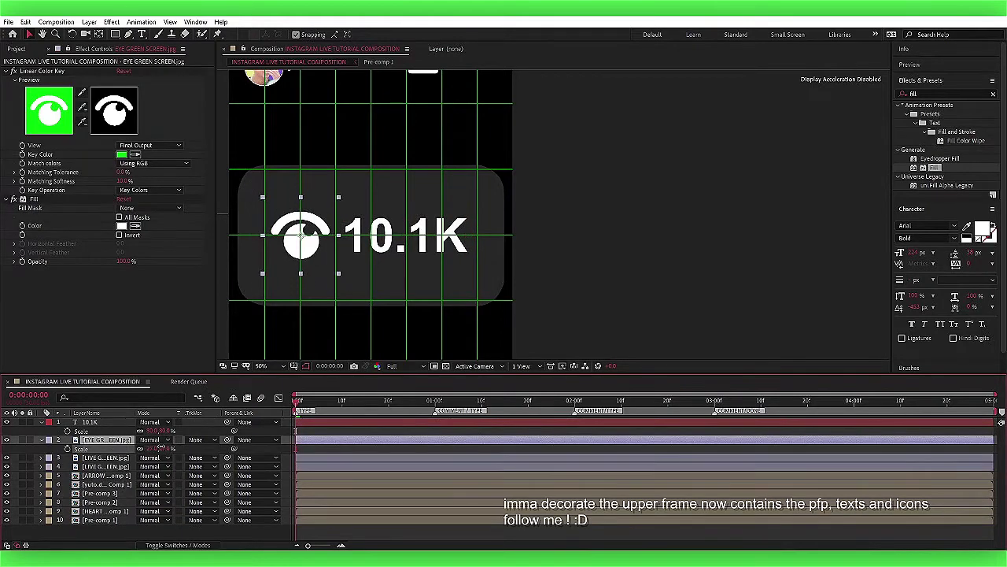
key(s)
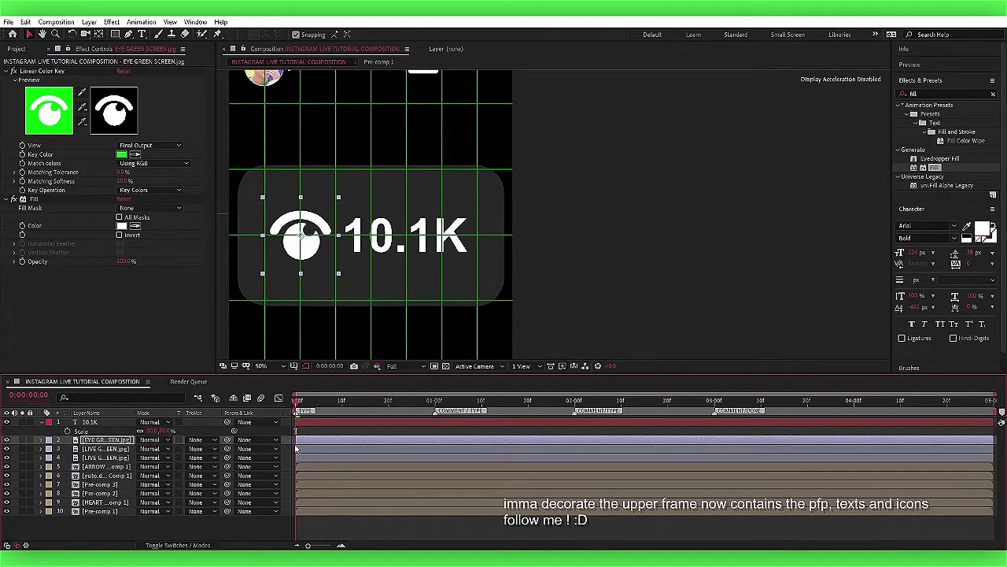
Select the 10.1K text, eye and grey box layers together for pre-composing.
click(288, 449)
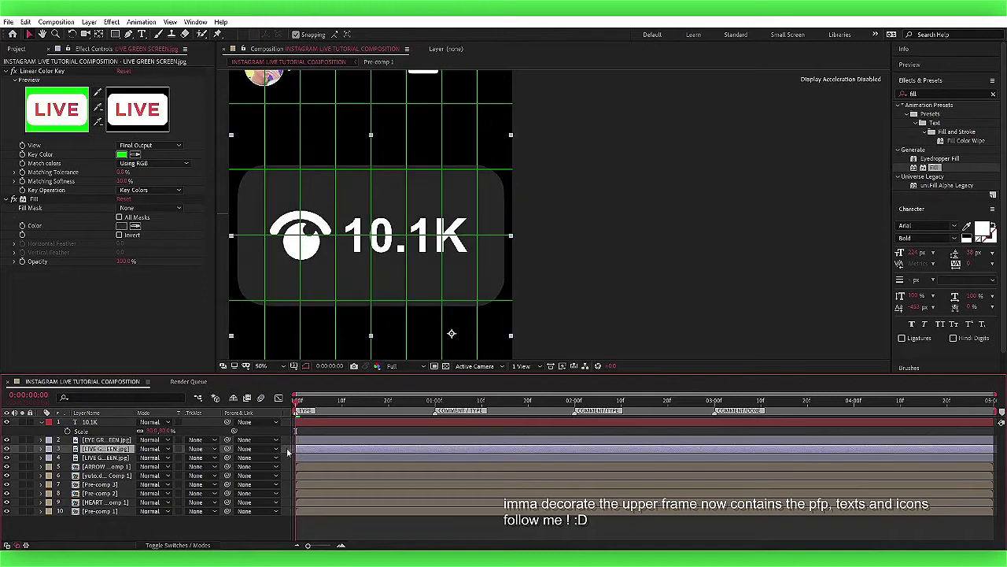
shift+click(288, 422)
right_click(311, 425)
Pre-compose the eye and 10.1K view counter into Pre-comp 4 and shrink it.
click(331, 376)
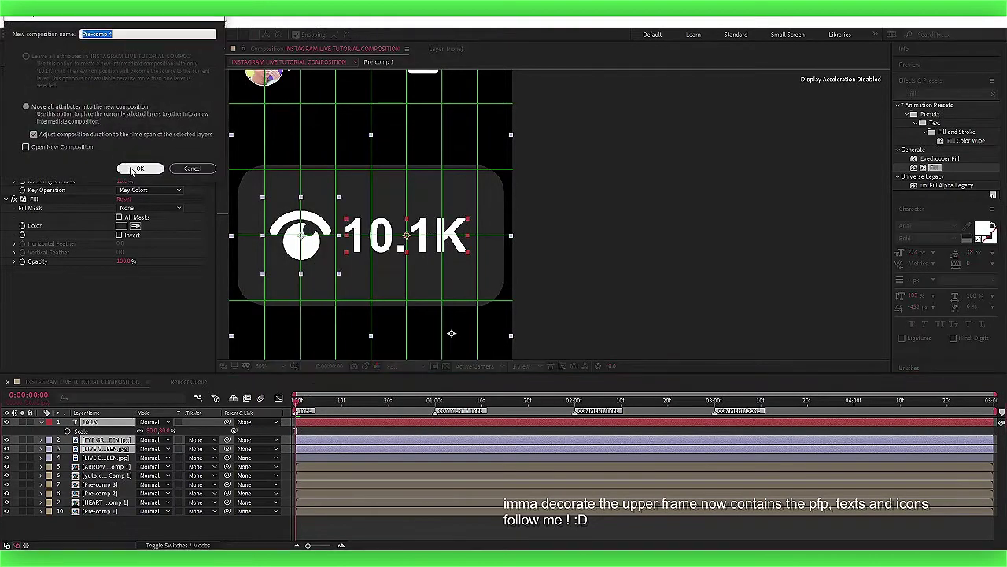
key(Return)
drag(221, 115, 202, 171)
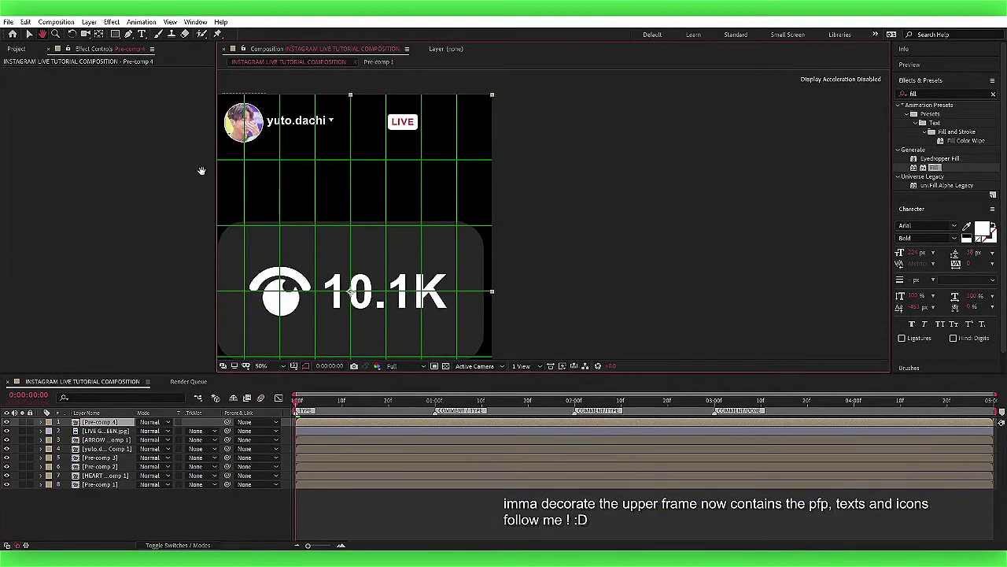
click(28, 35)
key(s)
drag(158, 431, 138, 430)
key(p)
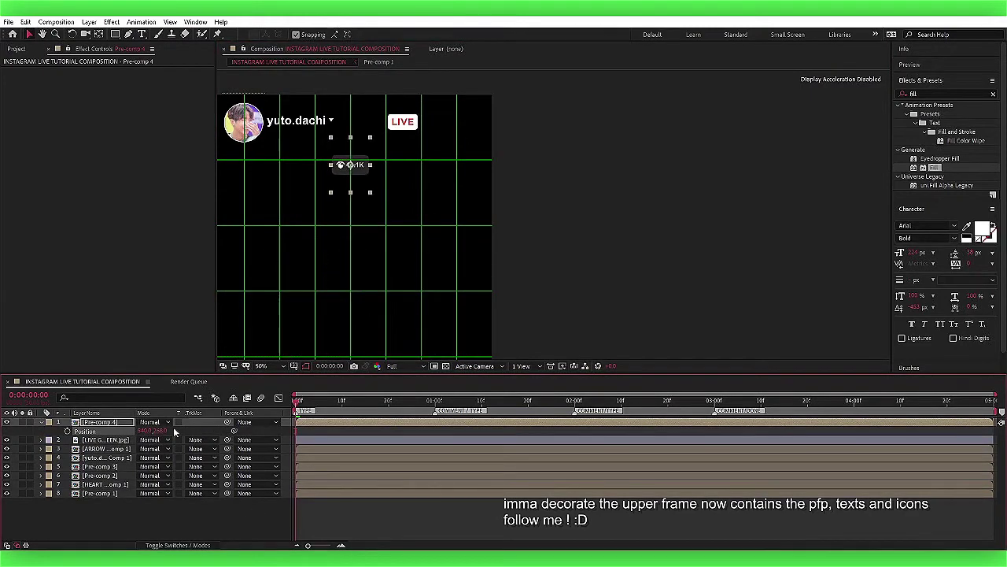
Set the counter pre-comp to 140% scale and move it up to the top row.
click(119, 439)
key(ctrl+shift+Up)
key(s)
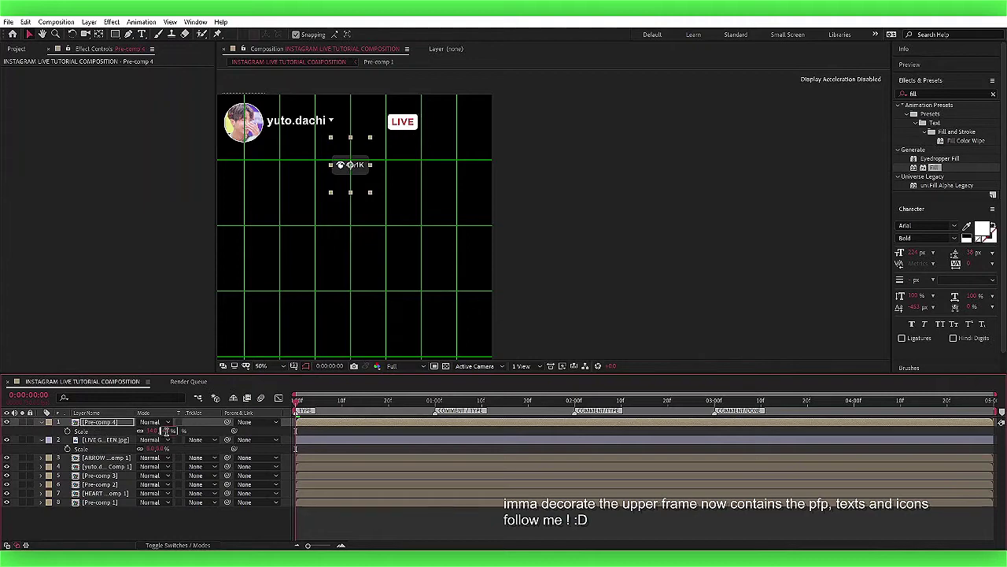
click(166, 430)
click(124, 429)
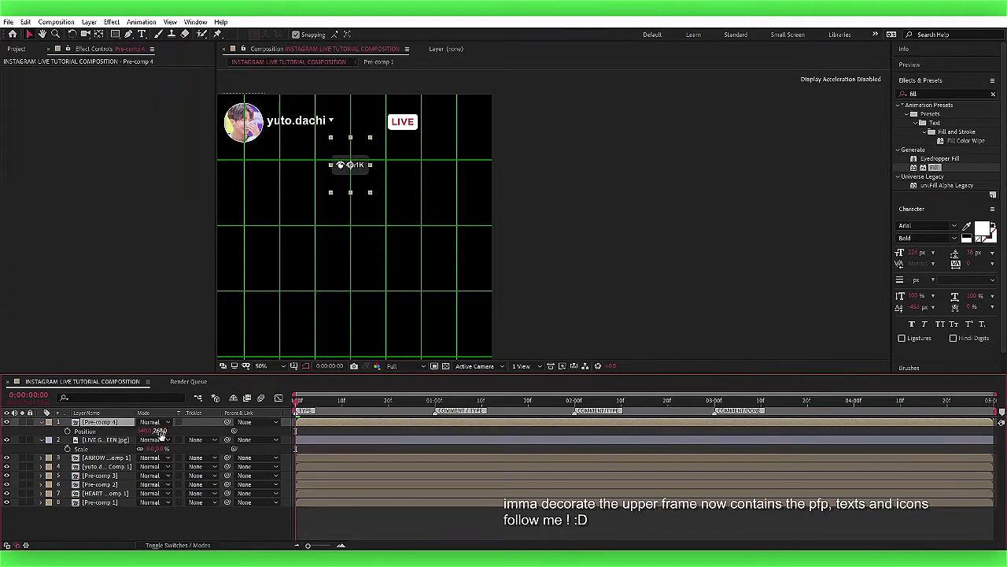
mouse_move(160, 432)
mouse_down()
mouse_move(147, 431)
mouse_move(288, 426)
mouse_up()
Fine-tune the counter's scale and position so it sits just right of the LIVE badge.
key(s)
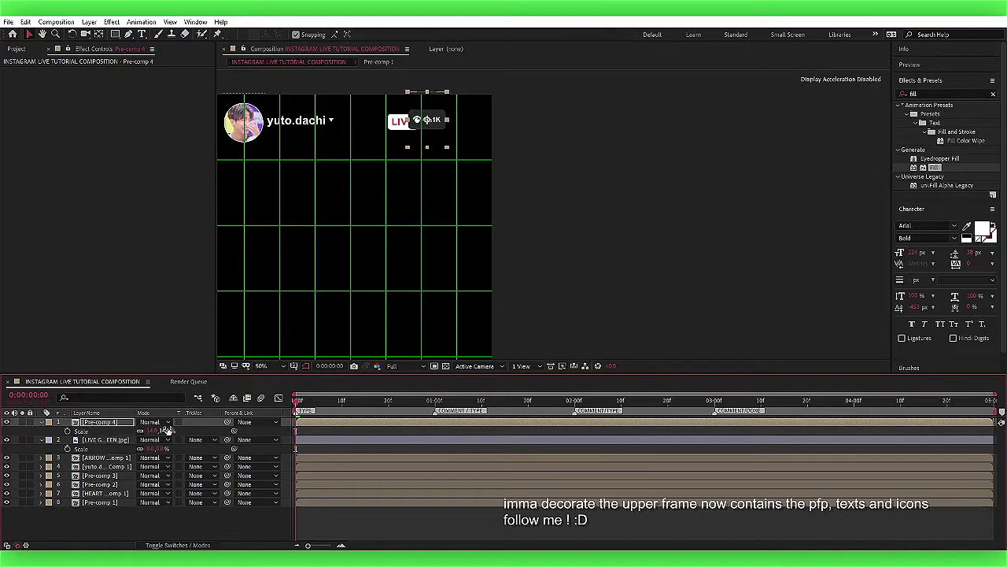
drag(167, 430, 166, 429)
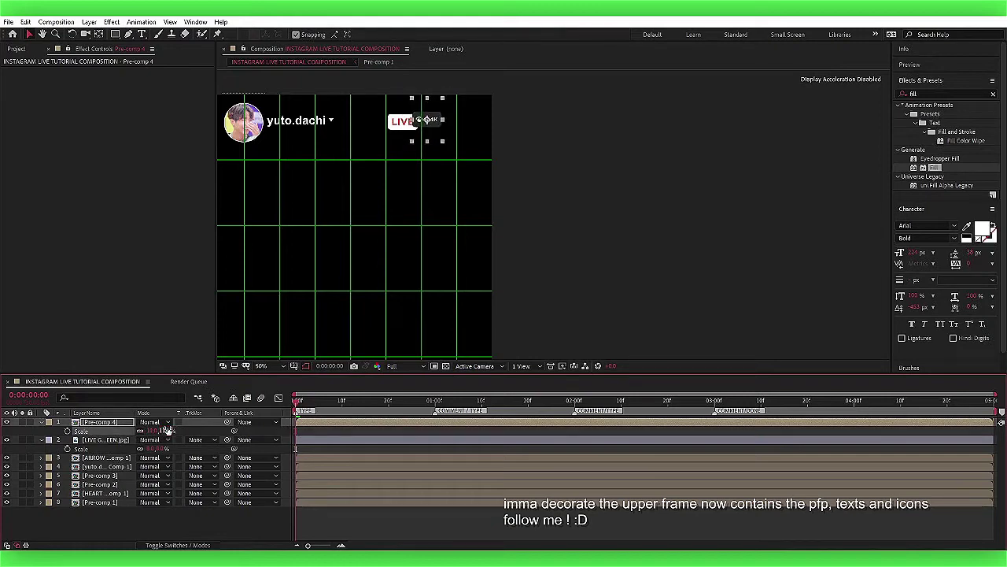
drag(163, 427, 164, 432)
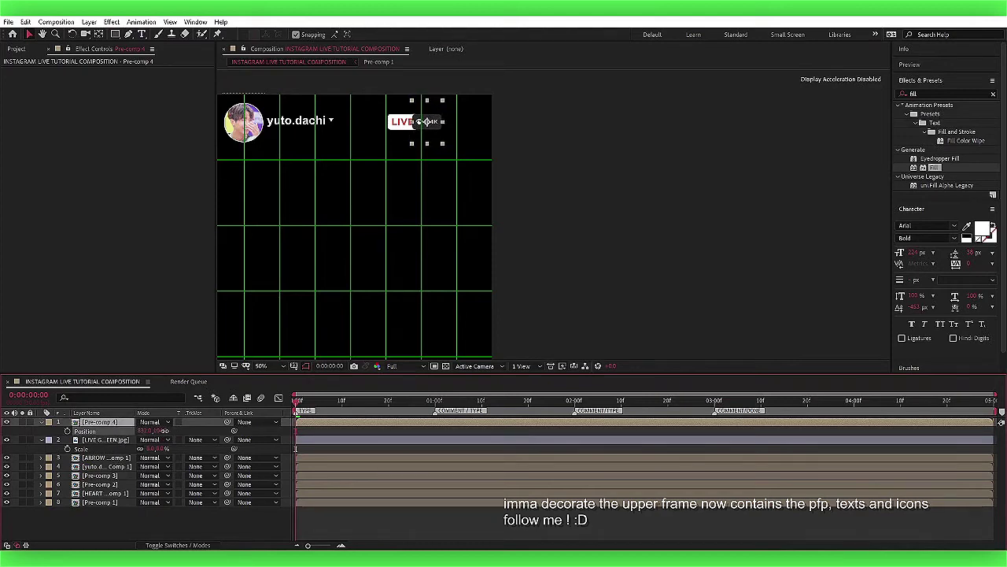
drag(163, 431, 175, 439)
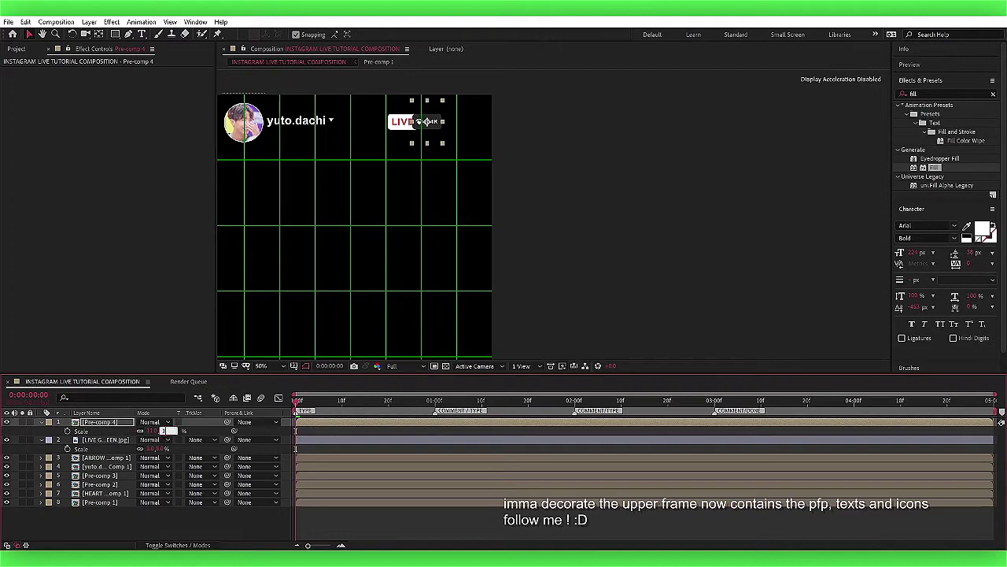
key(Return)
key(p)
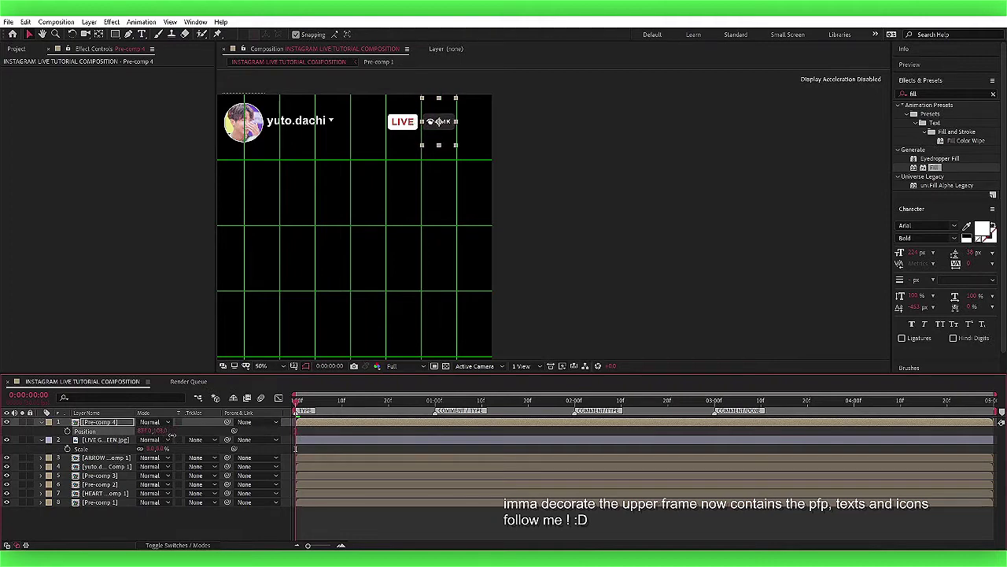
key(shift+Right)
key(shift+Right)
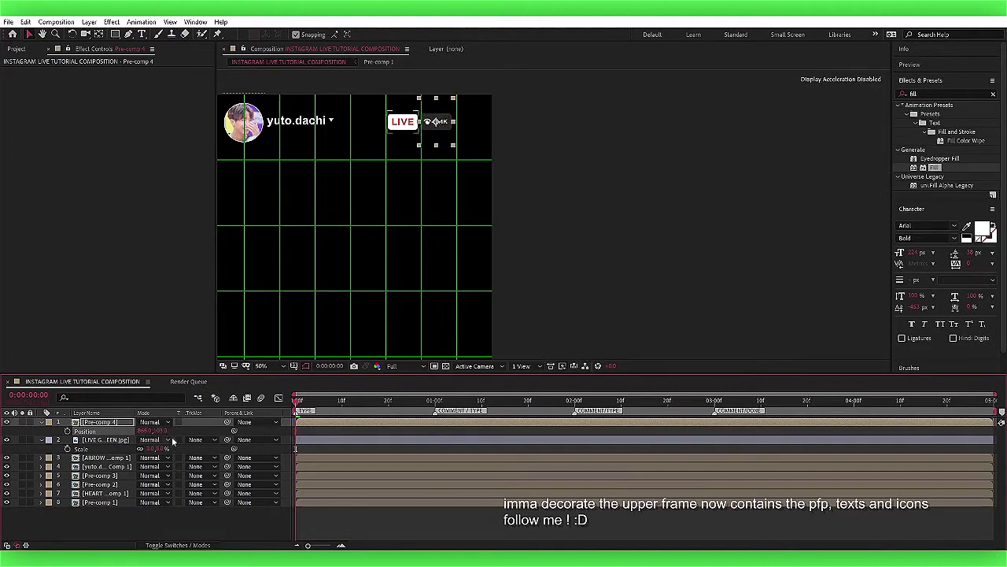
key(s)
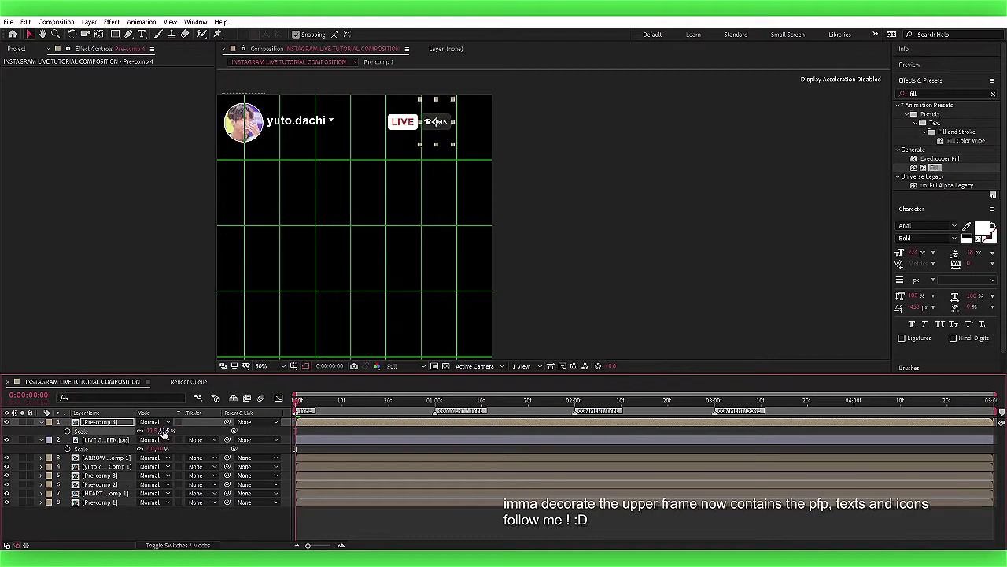
click(410, 527)
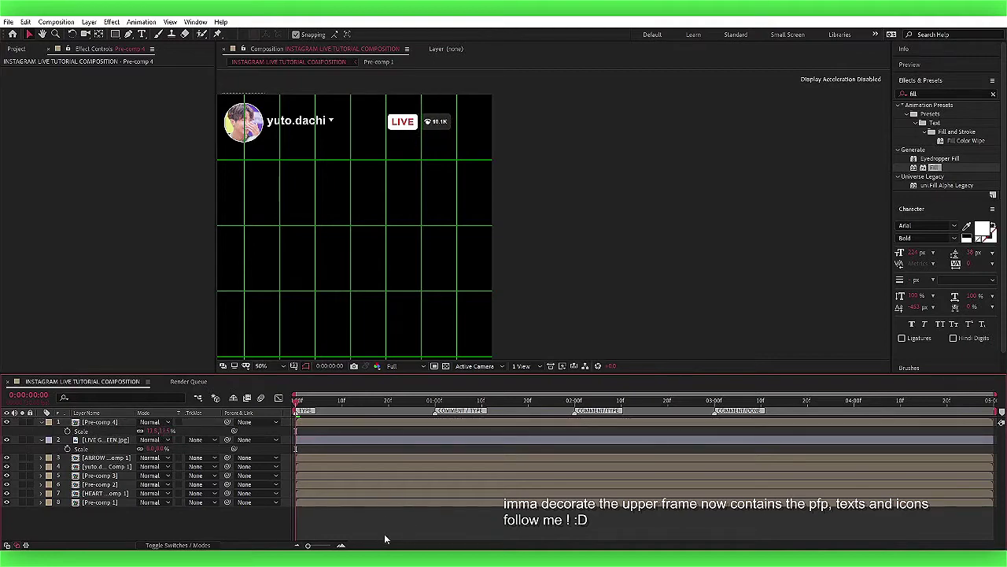
Add a new white solid layer to the composition.
right_click(287, 543)
mouse_move(295, 425)
click(441, 456)
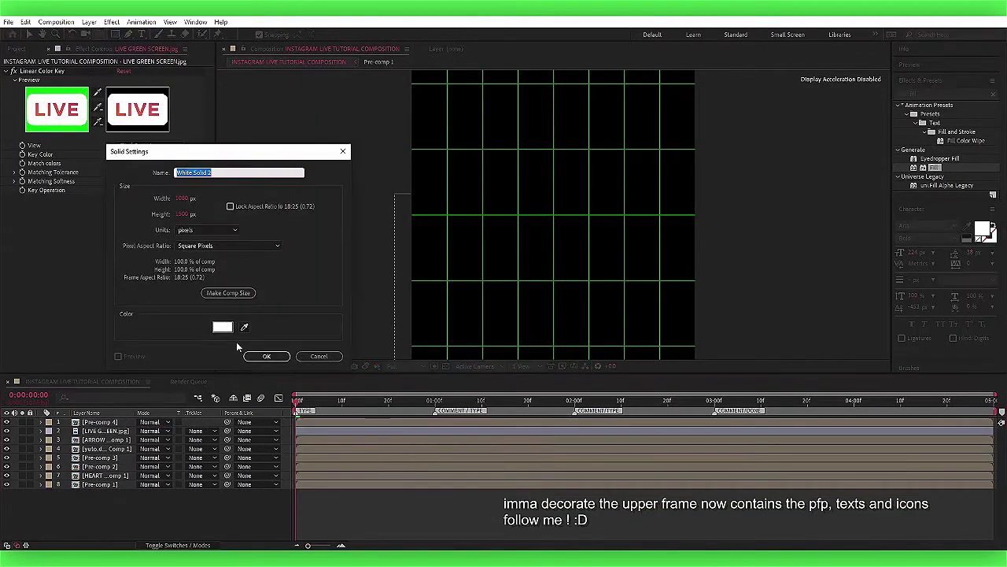
click(261, 355)
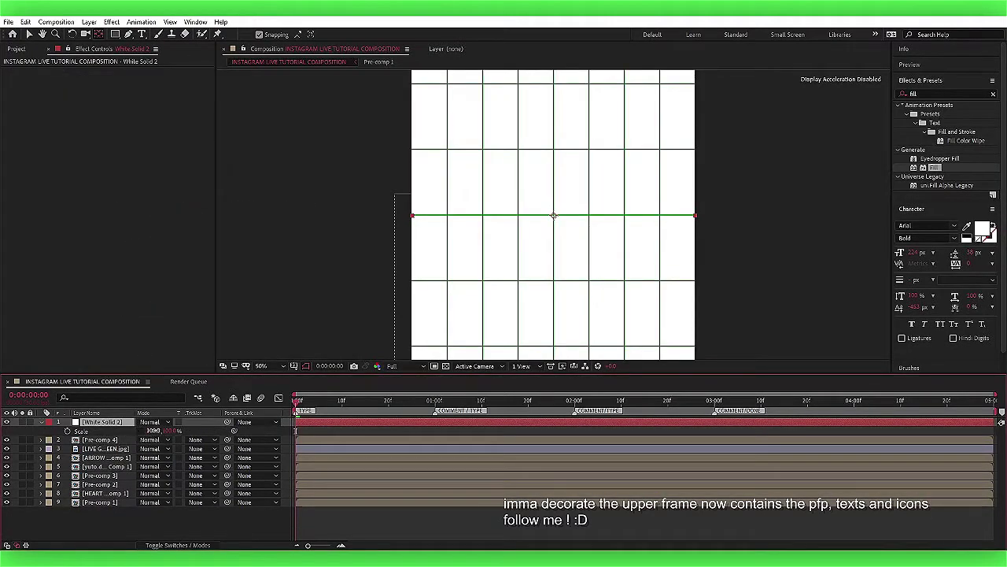
Narrow the white solid into a thin strip and tilt it diagonally at 45°.
mouse_move(151, 431)
mouse_down()
mouse_move(157, 440)
mouse_move(138, 432)
mouse_up()
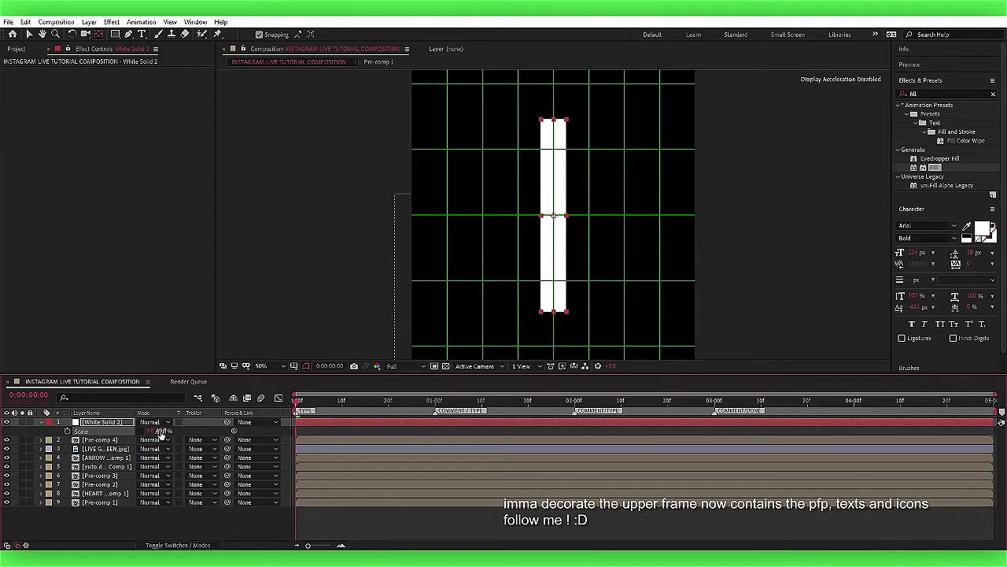
drag(150, 434, 152, 435)
key(r)
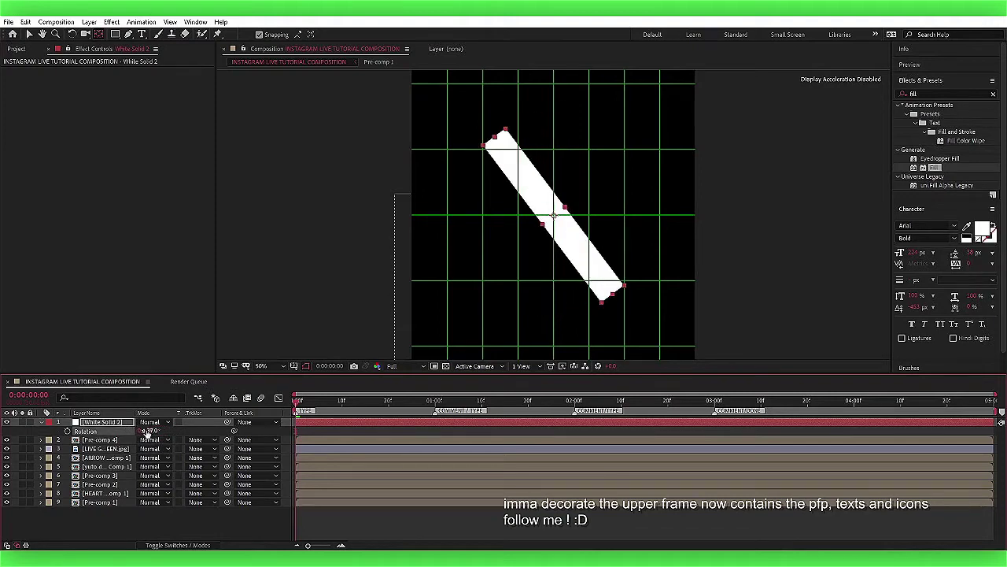
drag(151, 431, 150, 435)
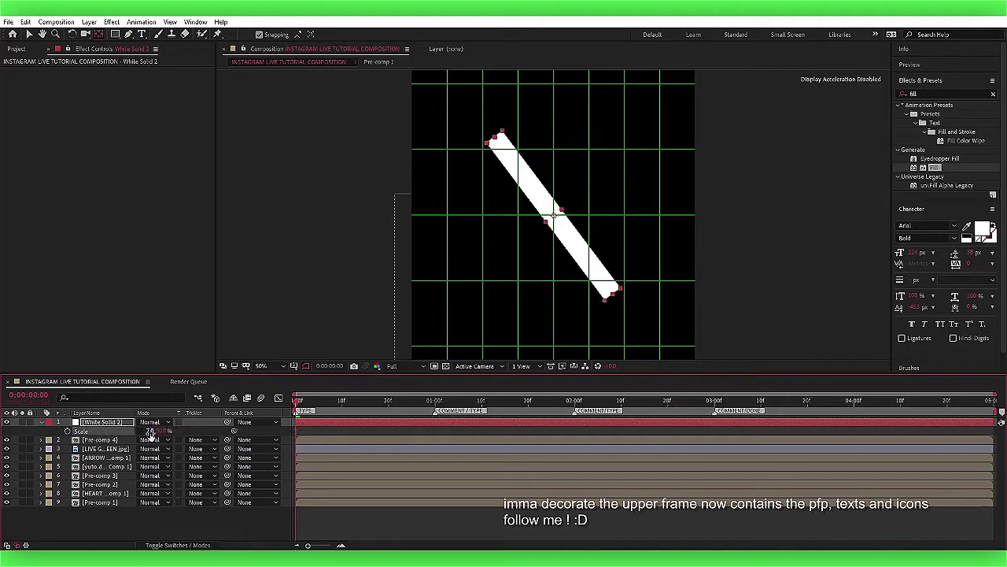
key(r)
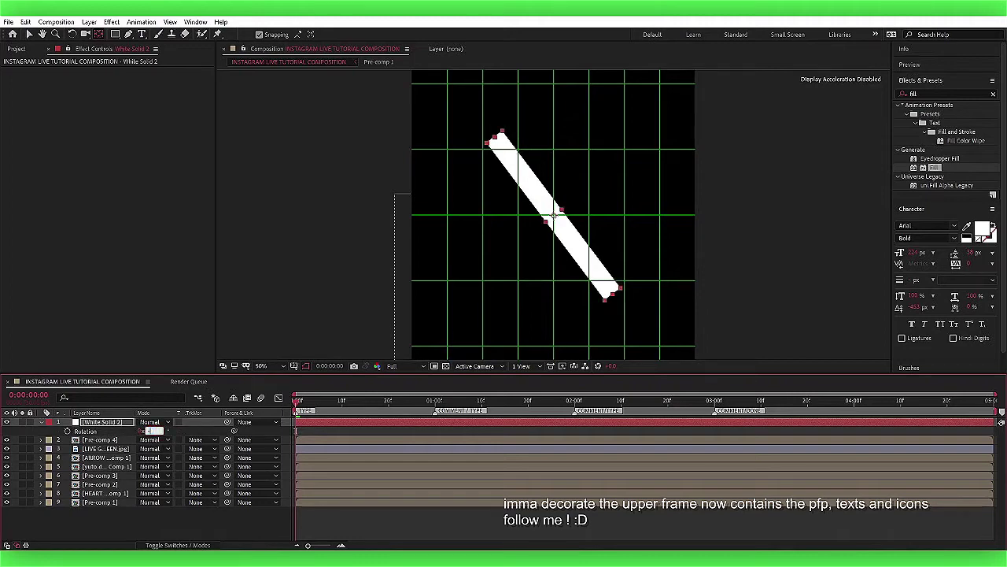
drag(151, 431, 153, 432)
Duplicate the strip and set the copy's rotation to -45° so they cross.
key(ctrl+d)
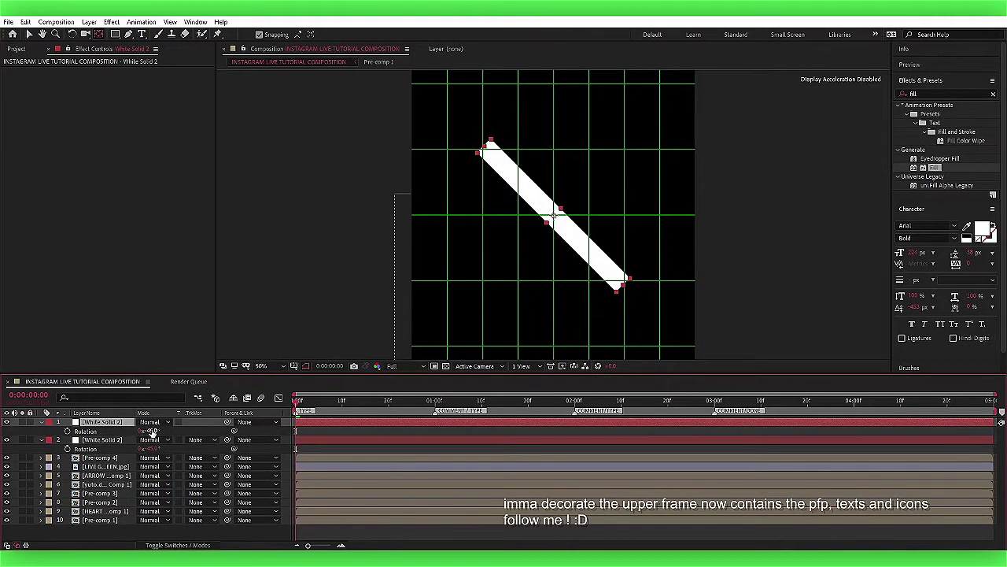
text(-45)
key(Return)
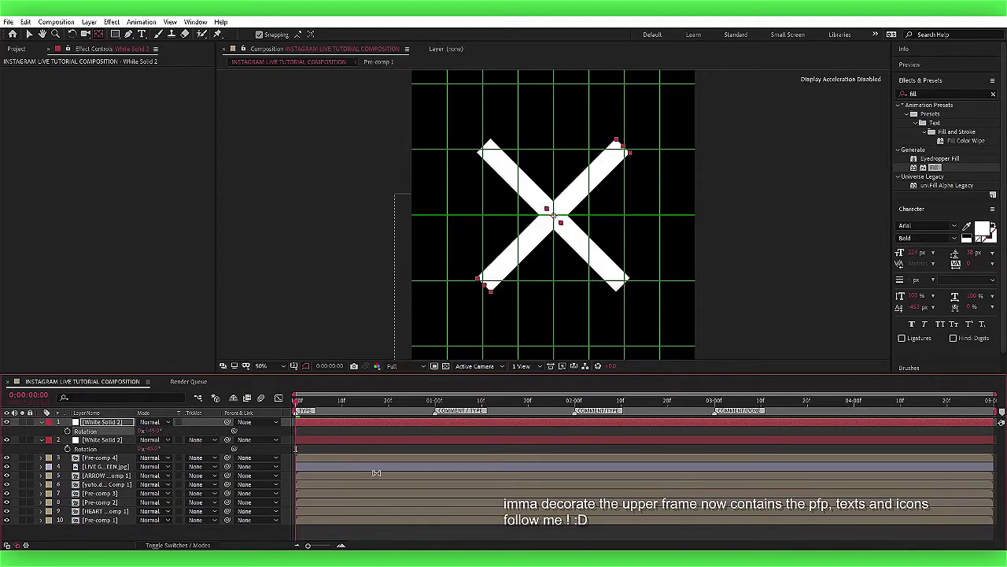
Pre-compose both white strips into Pre-comp 5.
shift+click(296, 439)
right_click(307, 424)
click(338, 400)
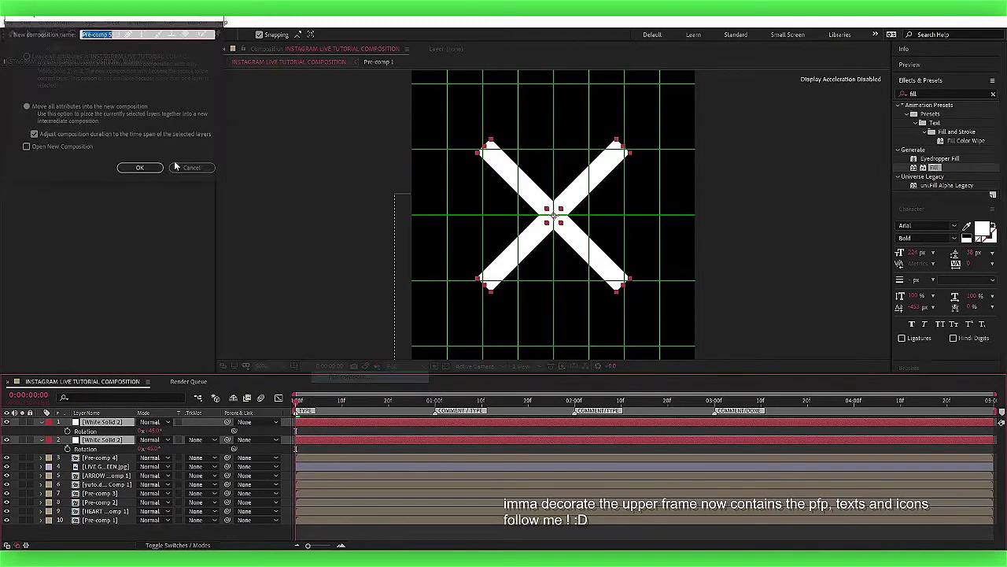
click(150, 166)
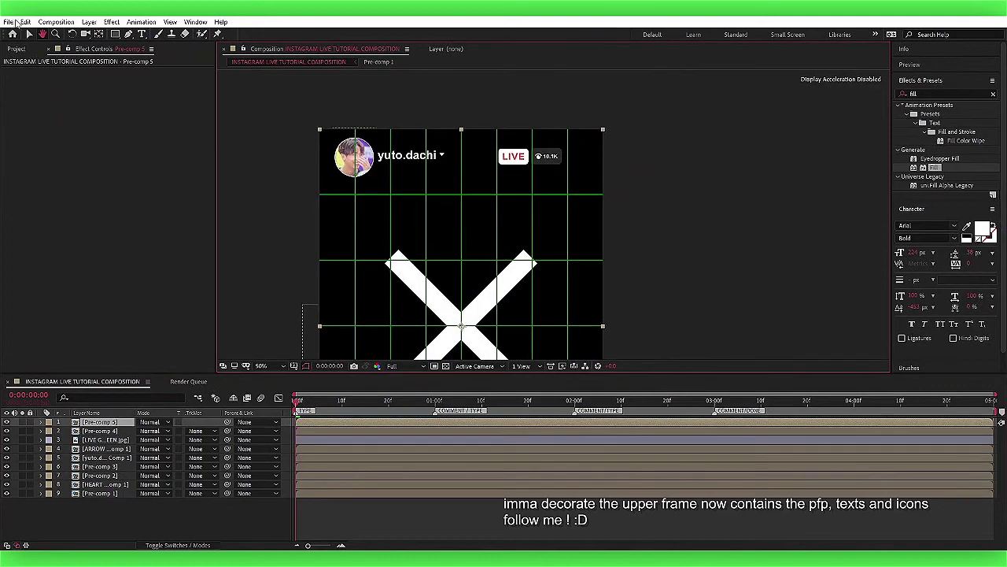
Shrink the X pre-comp down to roughly 10-11% scale.
key(s)
mouse_move(154, 431)
mouse_down()
mouse_move(132, 443)
mouse_move(154, 432)
mouse_up()
key(p)
key(s)
key(p)
text(s)
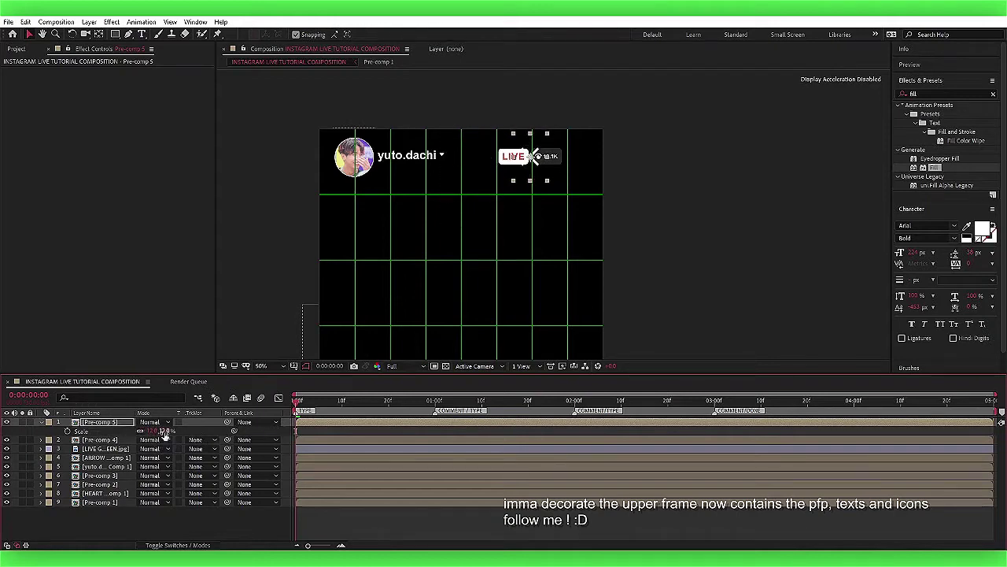
text(11)
key(Return)
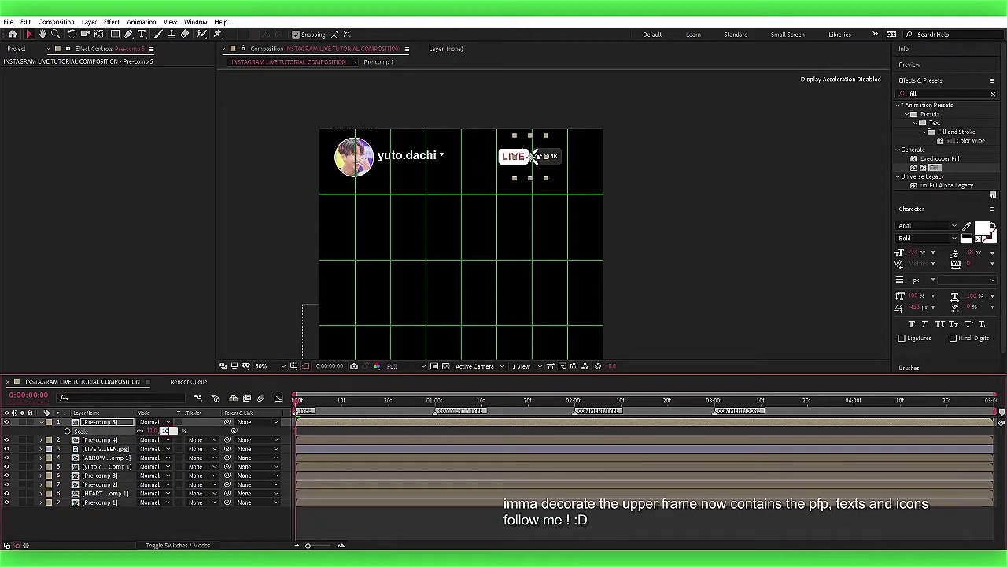
key(Return)
Move the X icon right beside the LIVE badge and fine-tune its size.
key(p)
drag(146, 431, 240, 428)
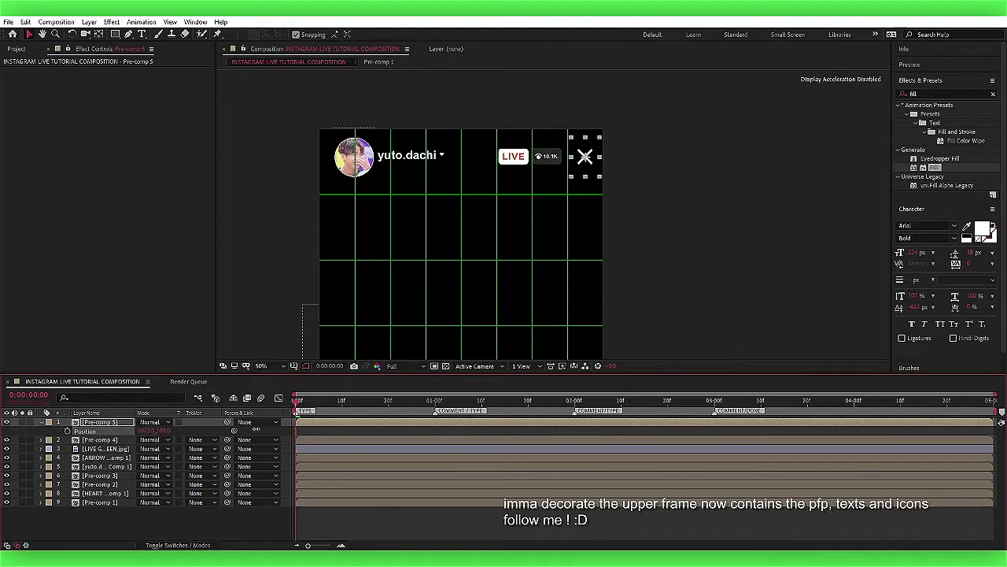
key(s)
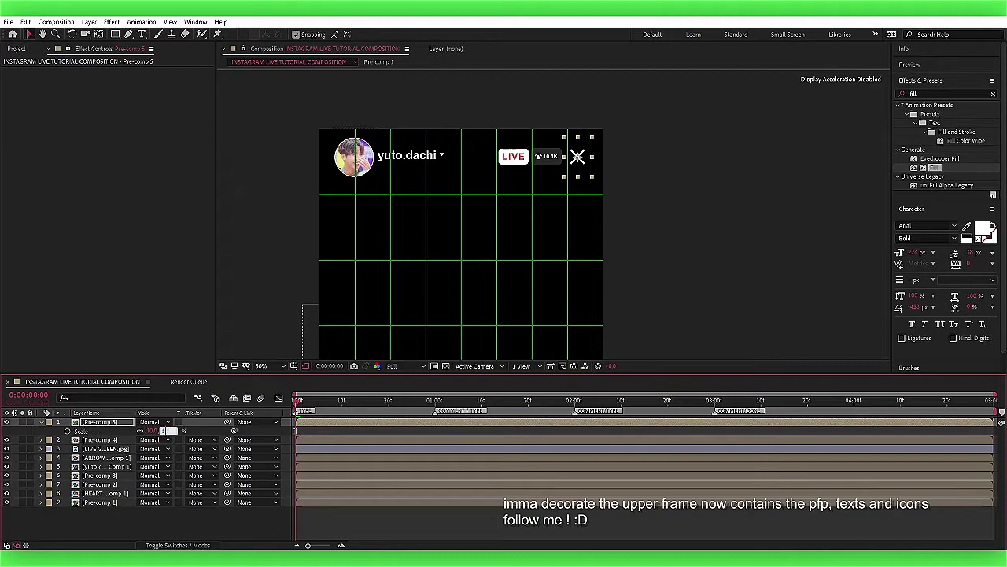
key(Return)
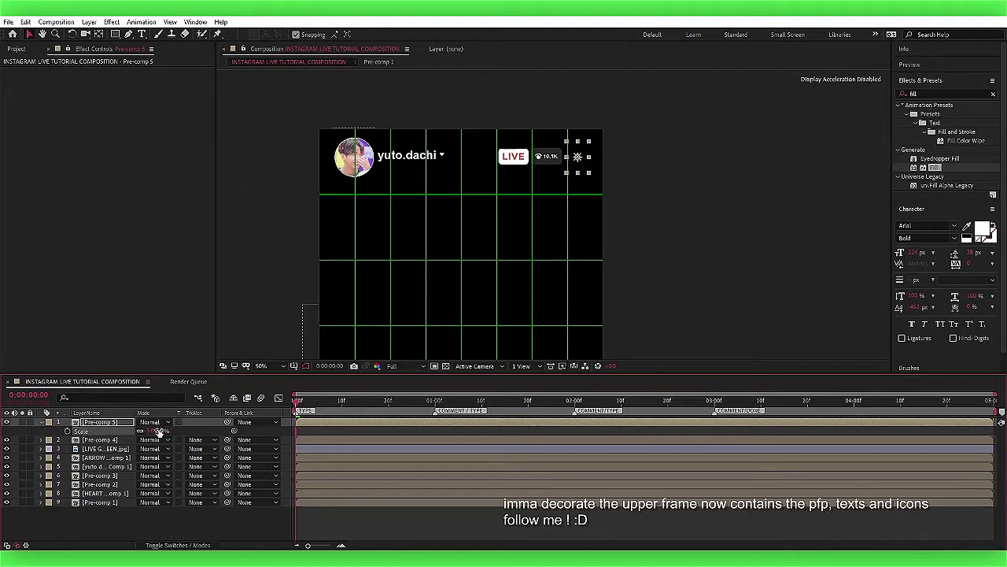
drag(158, 427, 420, 497)
click(494, 202)
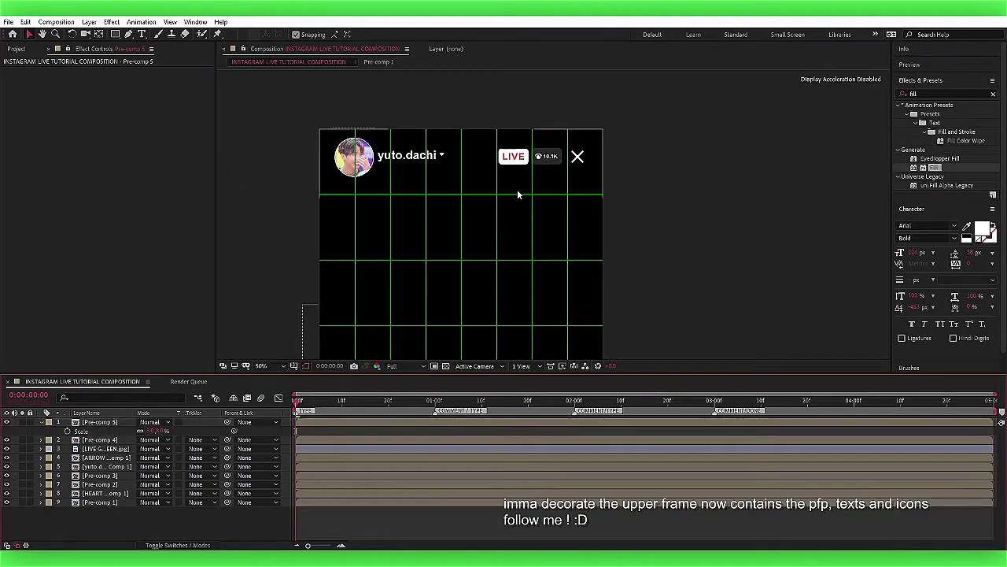
click(298, 431)
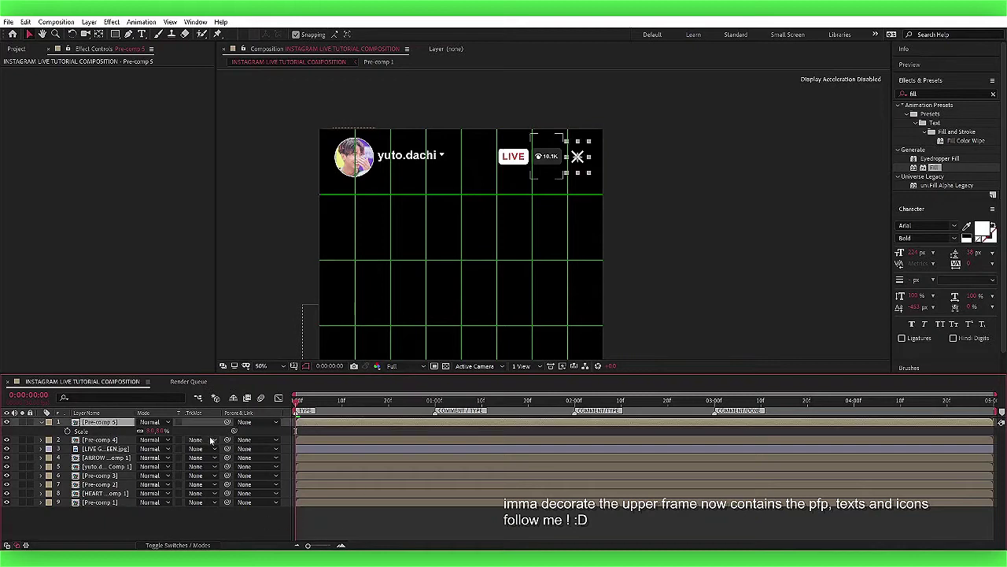
drag(157, 430, 169, 430)
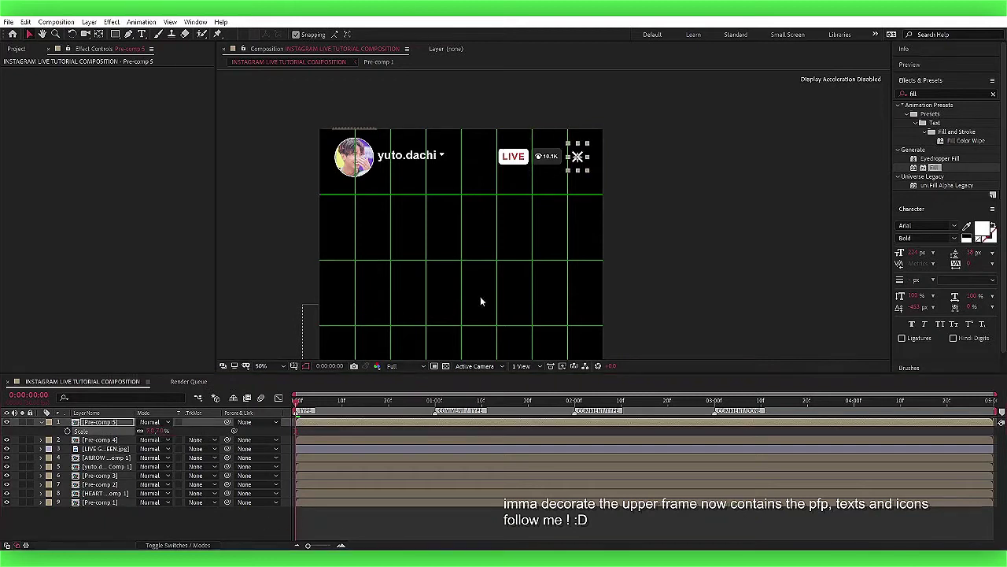
Set the viewer magnification to 33.3%.
scroll(522, 241, down, 2)
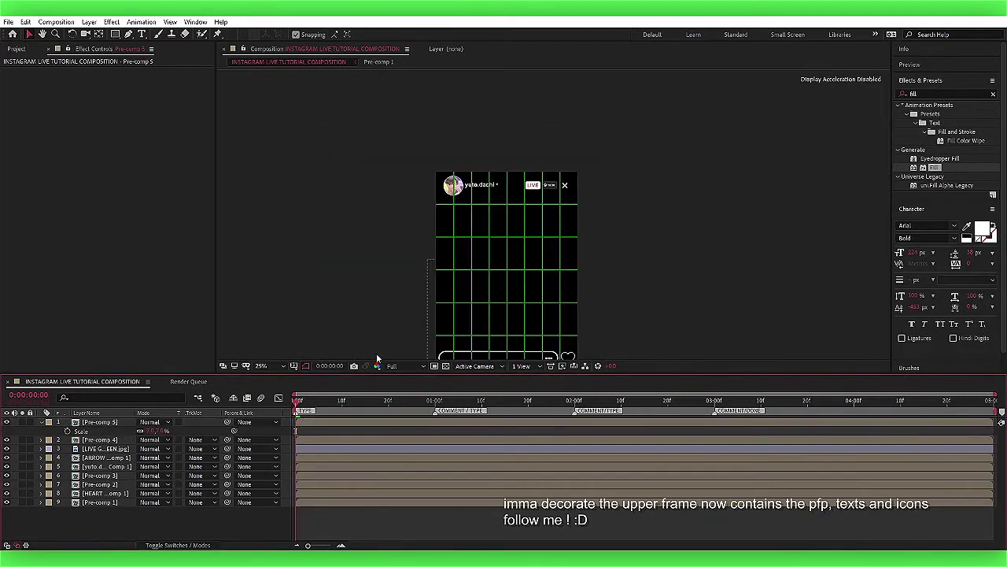
click(260, 366)
click(276, 268)
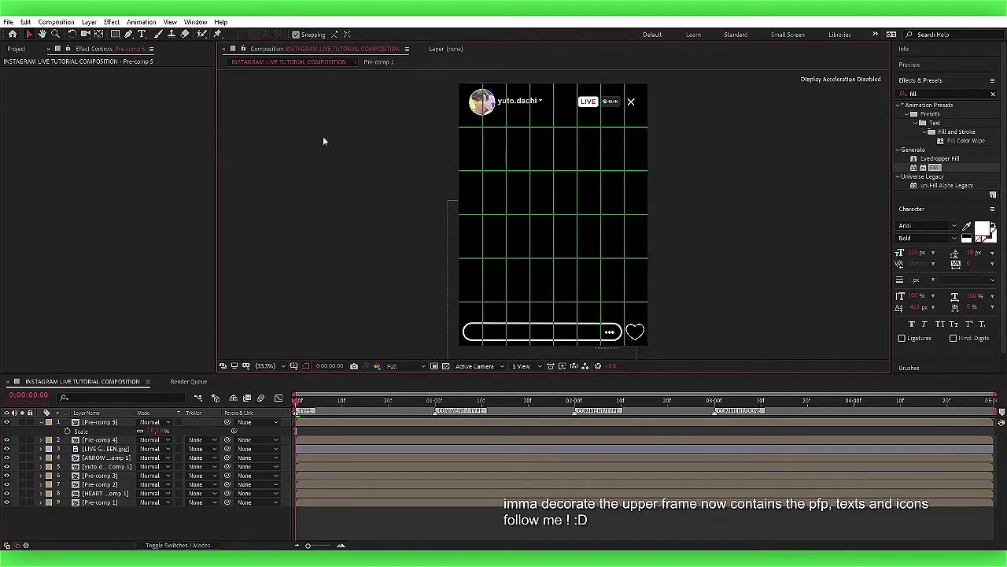
scroll(549, 307, up, 3)
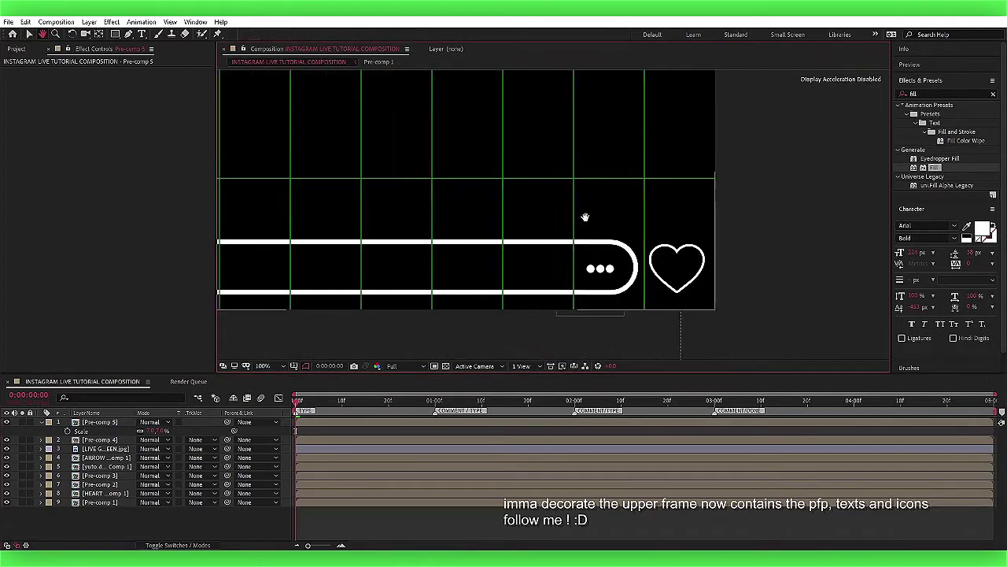
scroll(565, 223, down, 2)
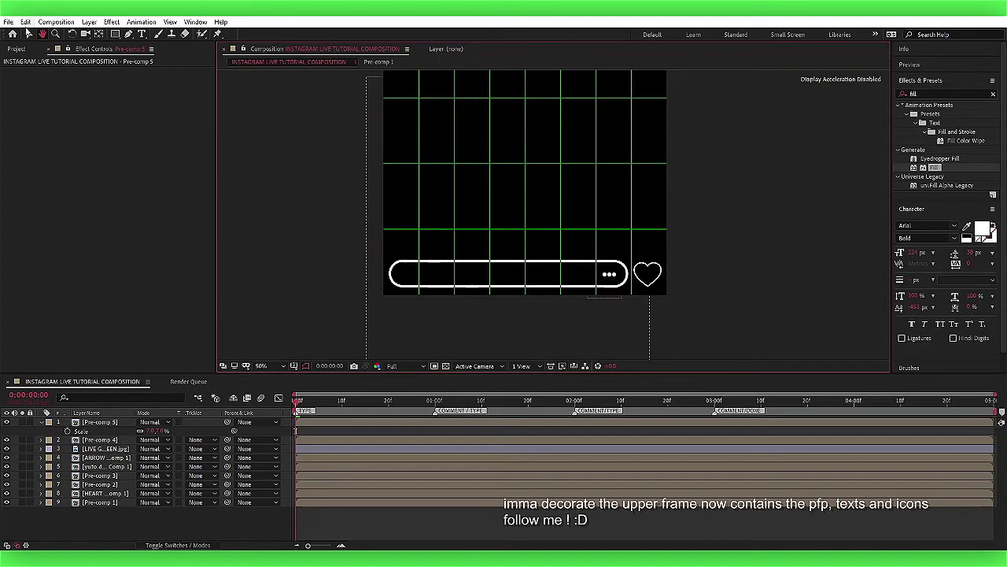
click(27, 34)
Collapse layer properties, hide every overlay layer, and show the Project panel.
click(360, 526)
key(s)
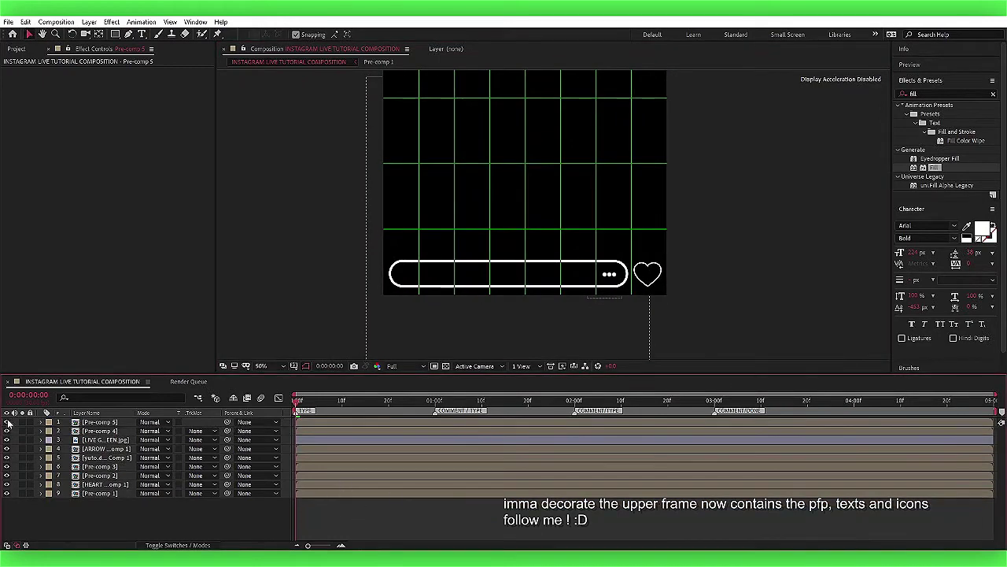
drag(8, 430, 8, 481)
click(8, 493)
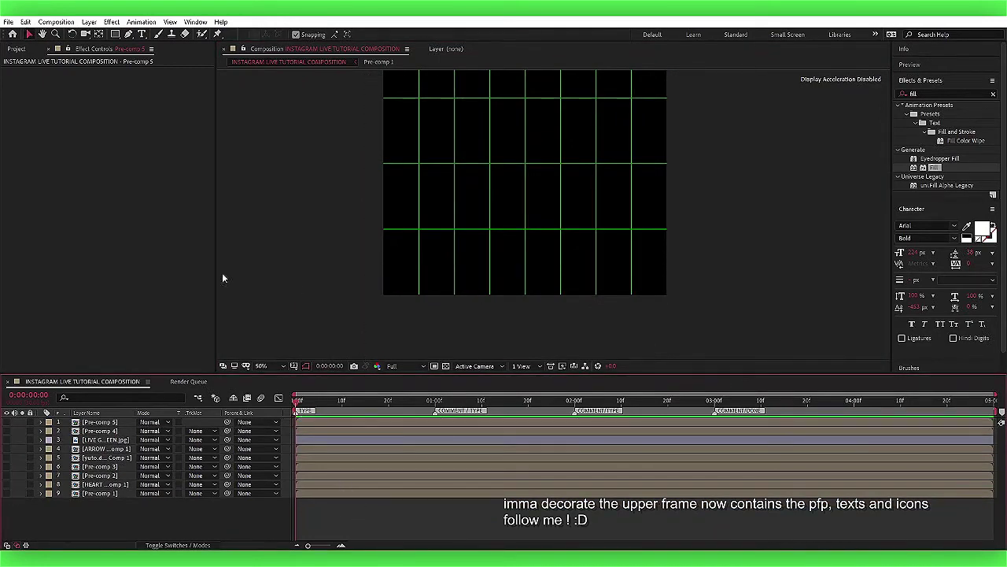
click(16, 49)
click(272, 365)
Add the COMMENTER PFP image, enlarge it, and pre-compose it.
click(267, 179)
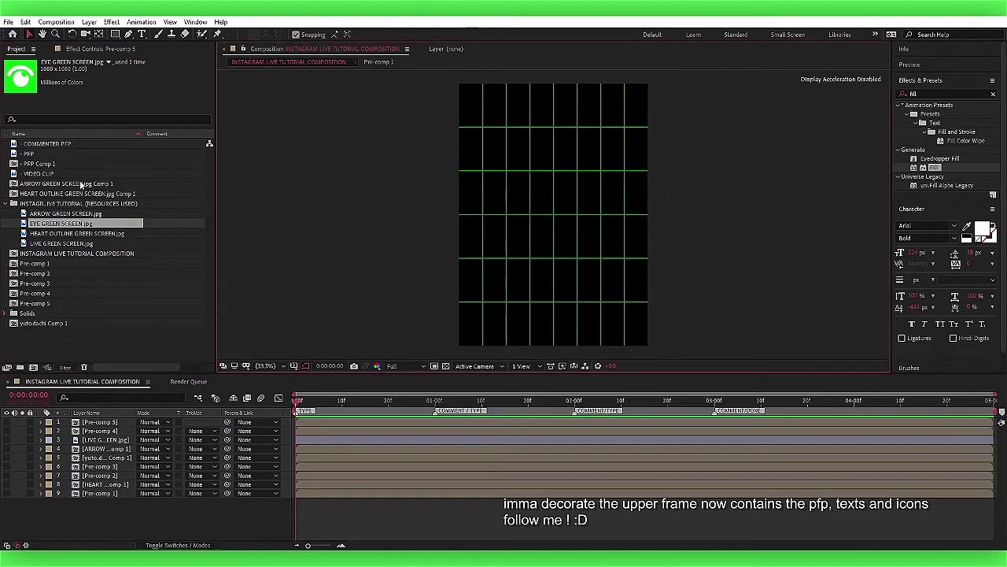
drag(47, 143, 294, 429)
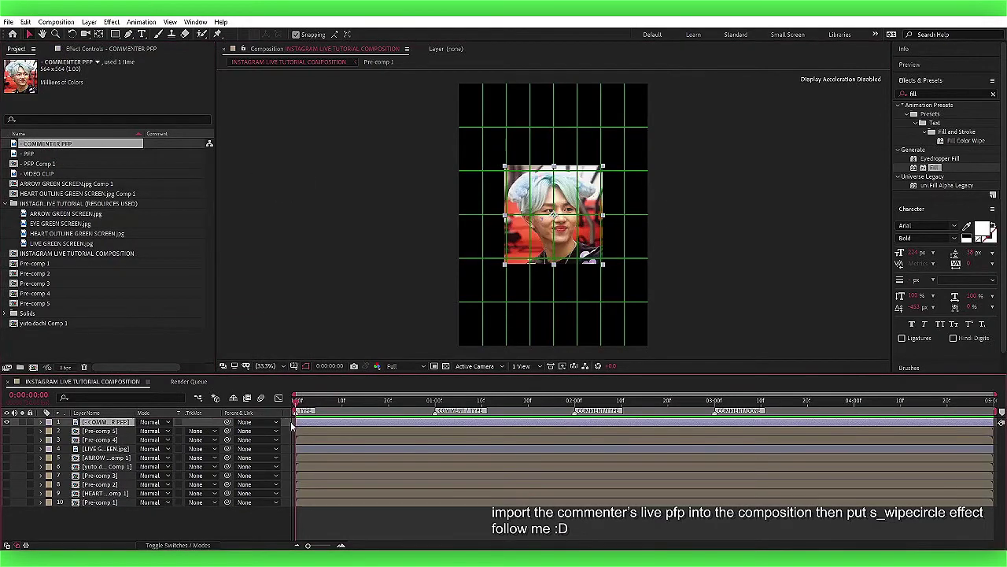
key(s)
drag(165, 431, 224, 432)
right_click(380, 425)
click(393, 383)
click(140, 168)
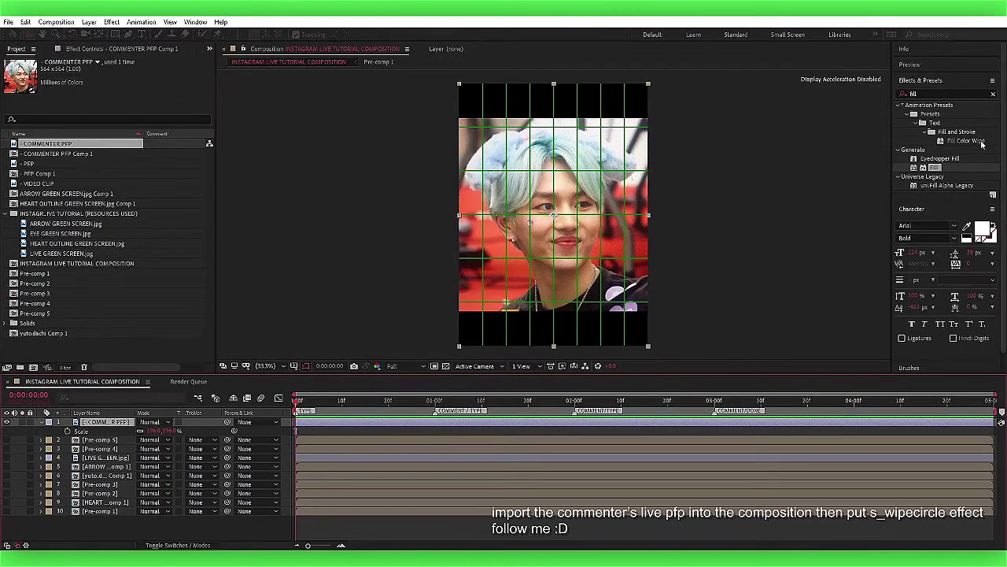
Apply S_WipeCircle to the photo and grow the circle until the face shows.
click(944, 93)
text(circle)
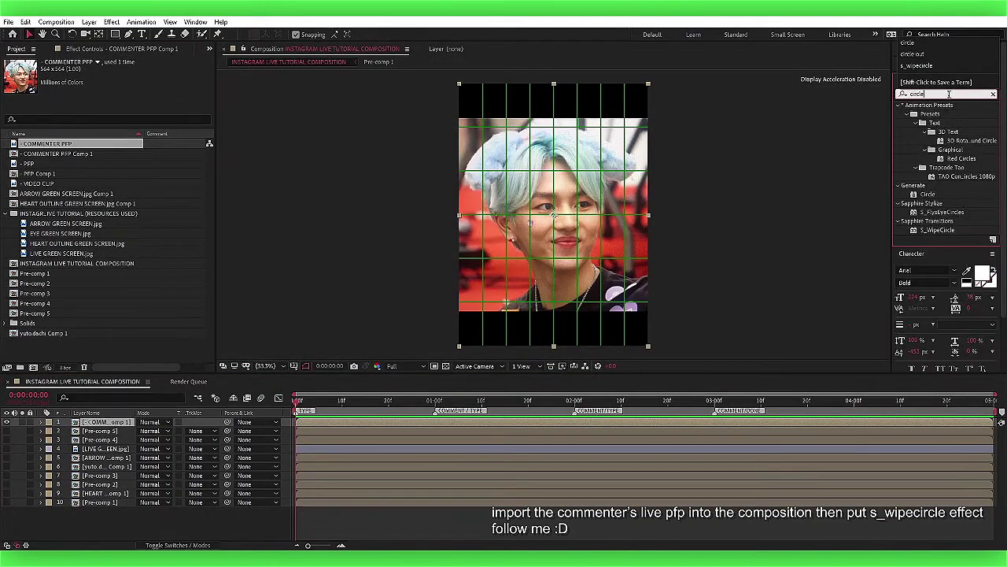
double_click(938, 230)
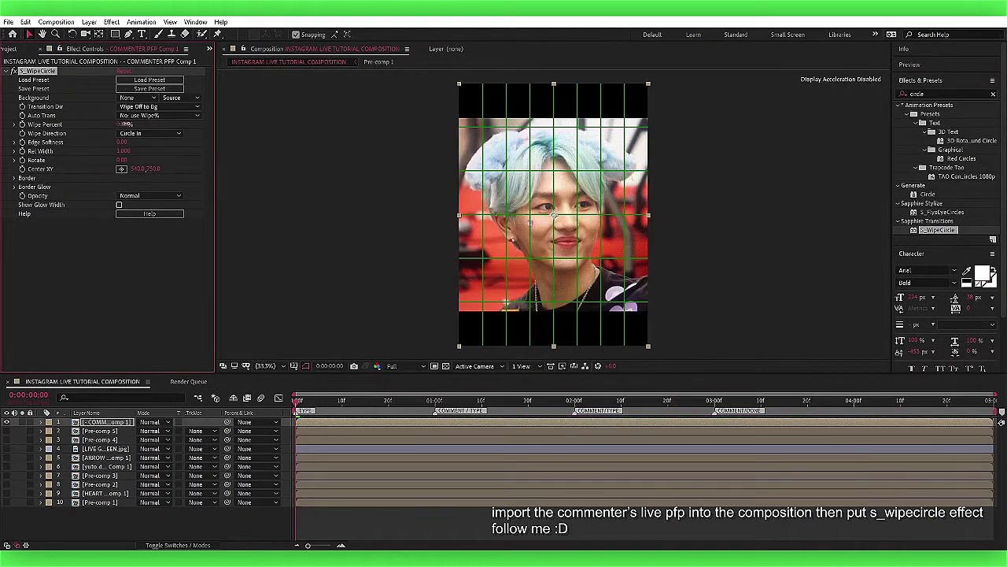
drag(120, 124, 131, 124)
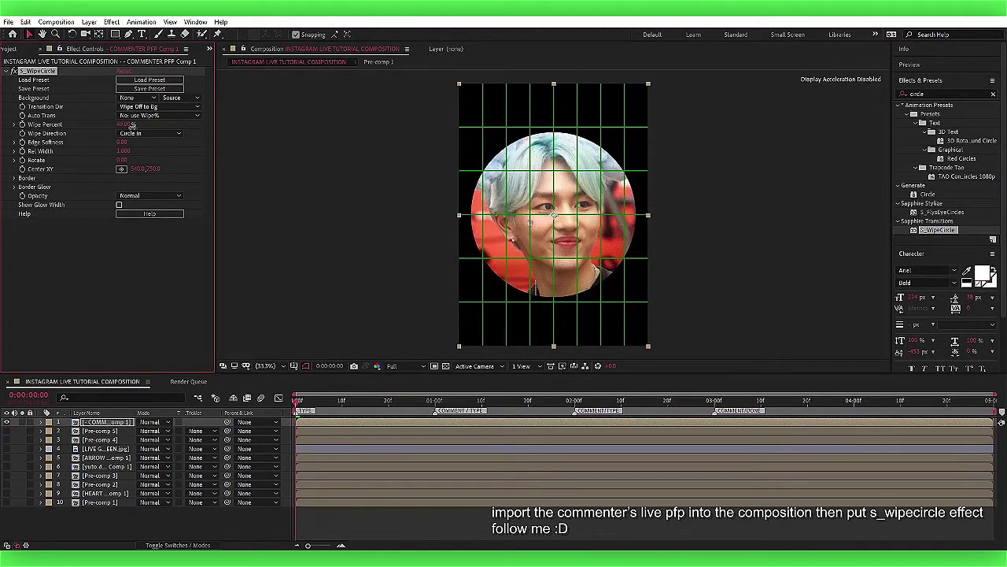
Duplicate the circular photo layer and change the copy's scale.
key(ctrl+d)
key(s)
click(170, 430)
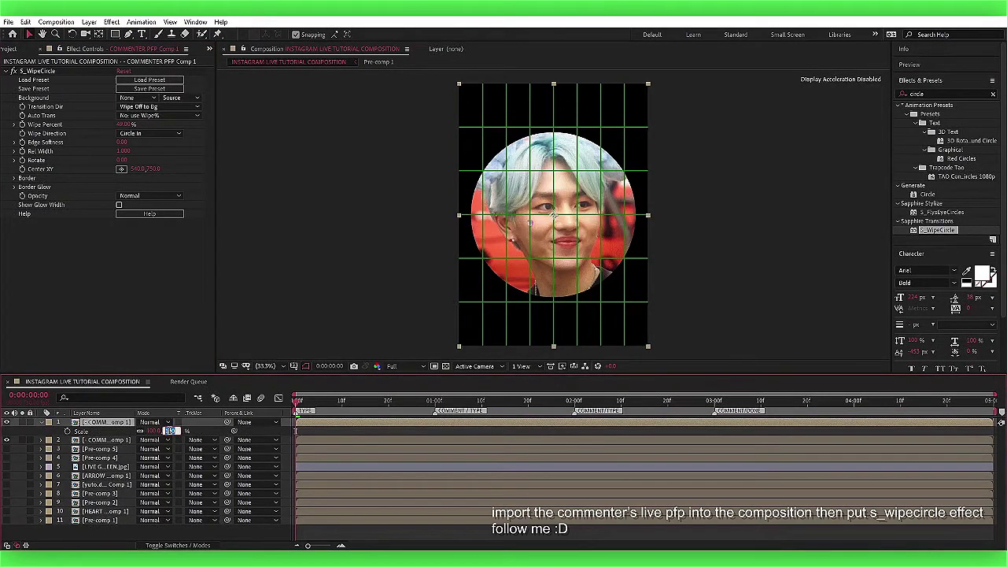
key(Return)
key(ctrl+Down)
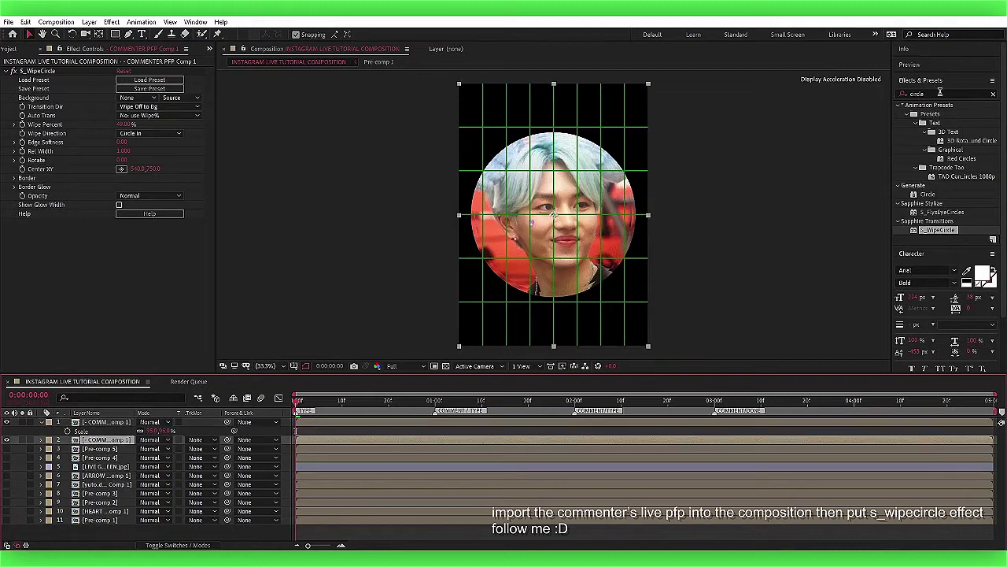
Apply a Fill effect to the circle layer and set its colour to white.
double_click(940, 92)
text(fill)
drag(935, 167, 174, 350)
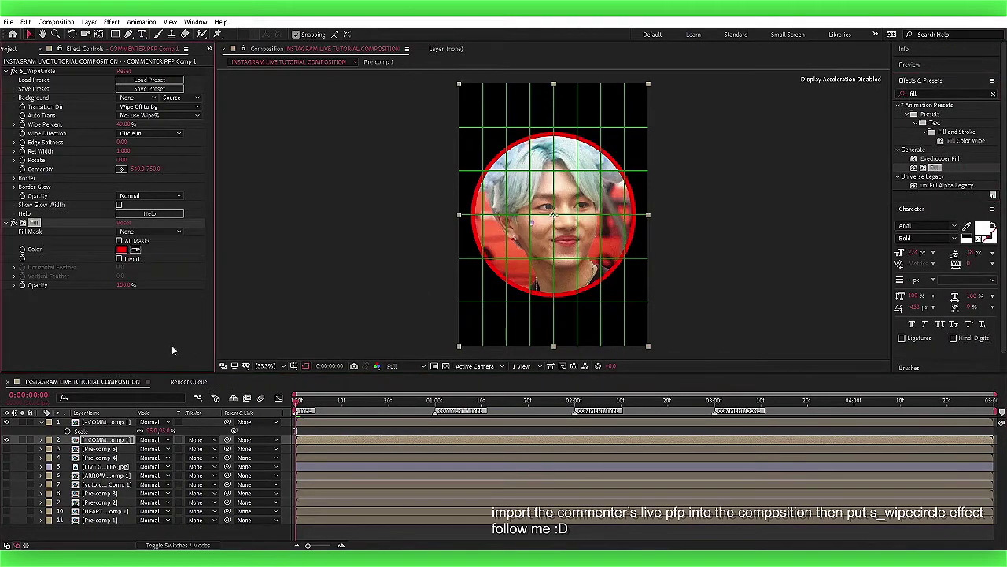
click(122, 251)
click(149, 211)
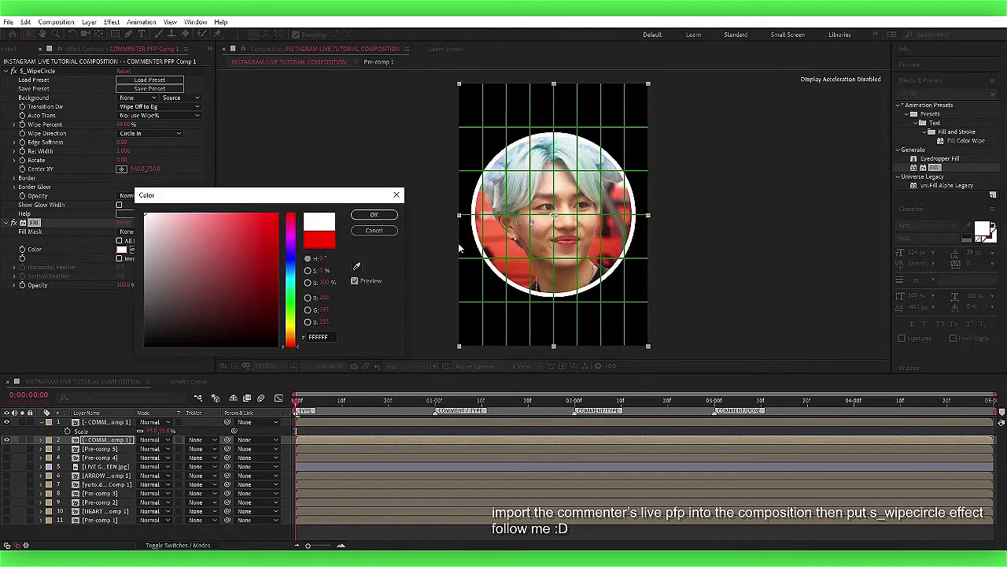
click(374, 214)
Pre-compose the picture and white circle layers together as Pre-comp 6.
shift+click(309, 422)
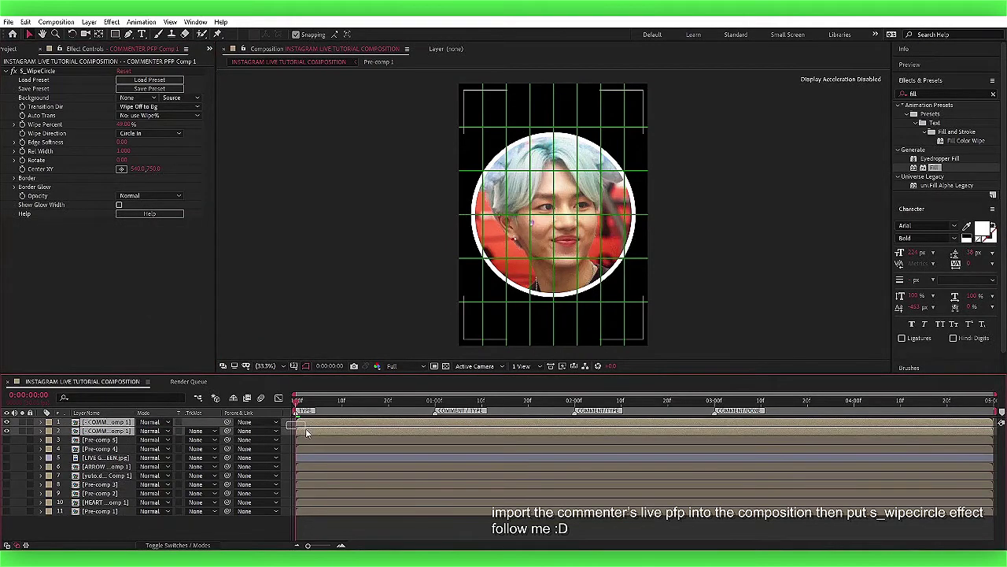
right_click(308, 430)
click(334, 383)
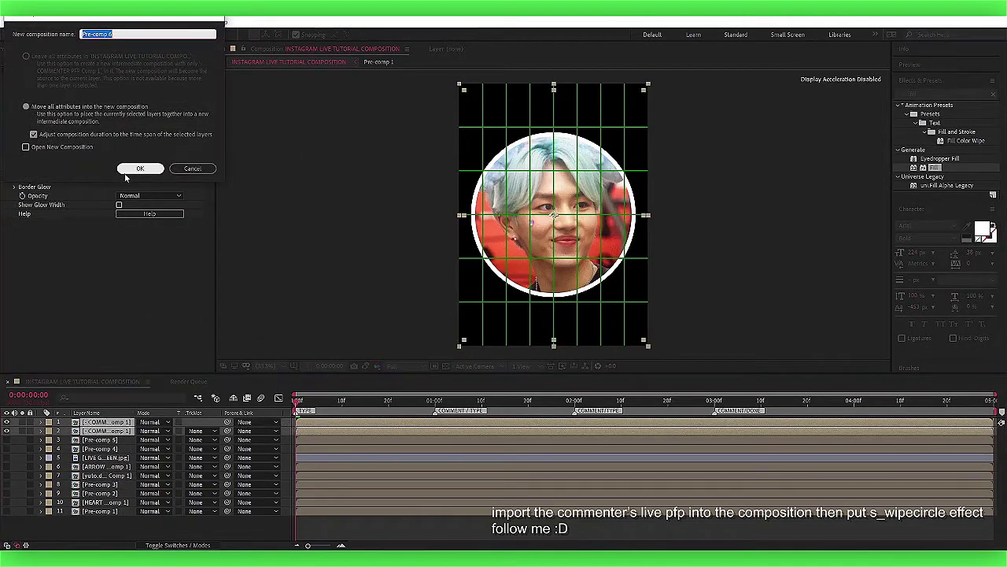
click(140, 169)
Shrink the circular profile picture pre-comp and fit the composition in view.
key(s)
drag(169, 431, 138, 432)
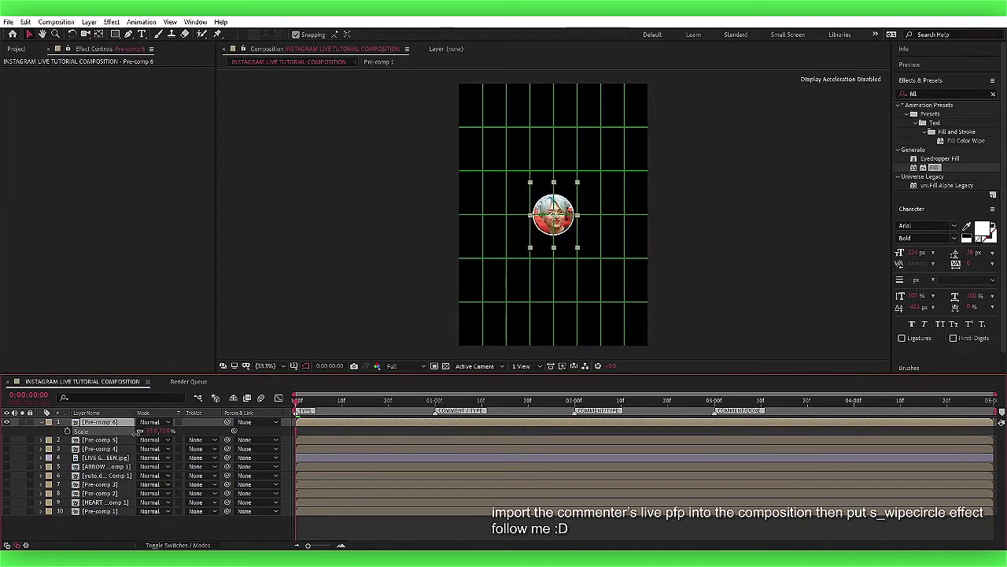
scroll(535, 211, up, 3)
drag(535, 211, 533, 243)
click(28, 34)
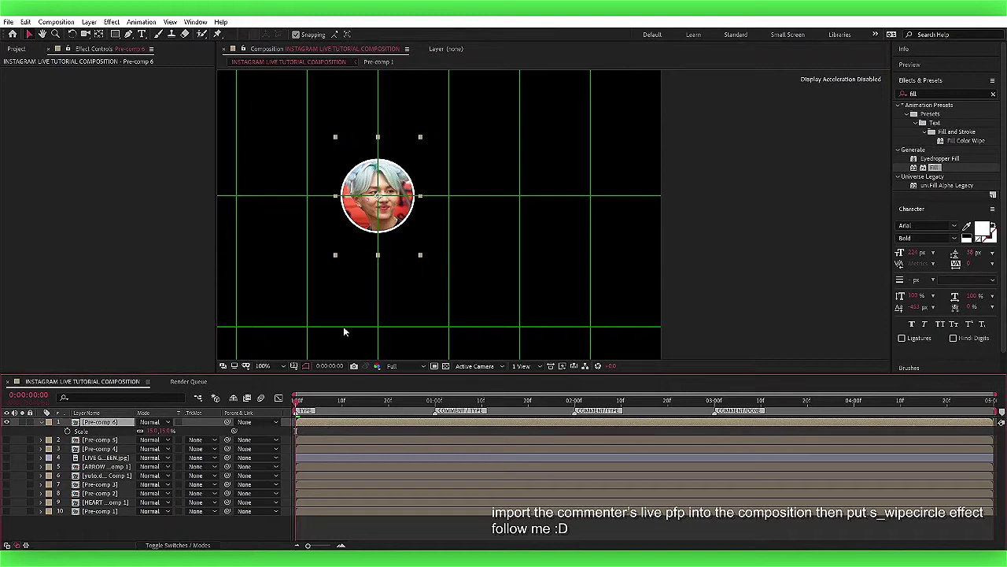
click(263, 366)
click(279, 191)
Show the reference picture layer and move the circle onto the top-left reference picture.
click(63, 492)
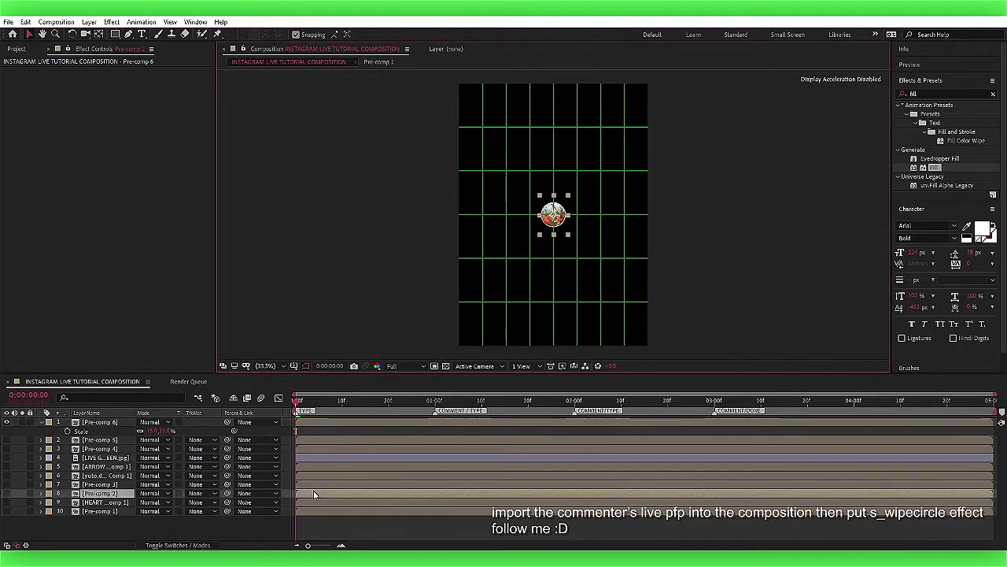
click(59, 475)
click(6, 475)
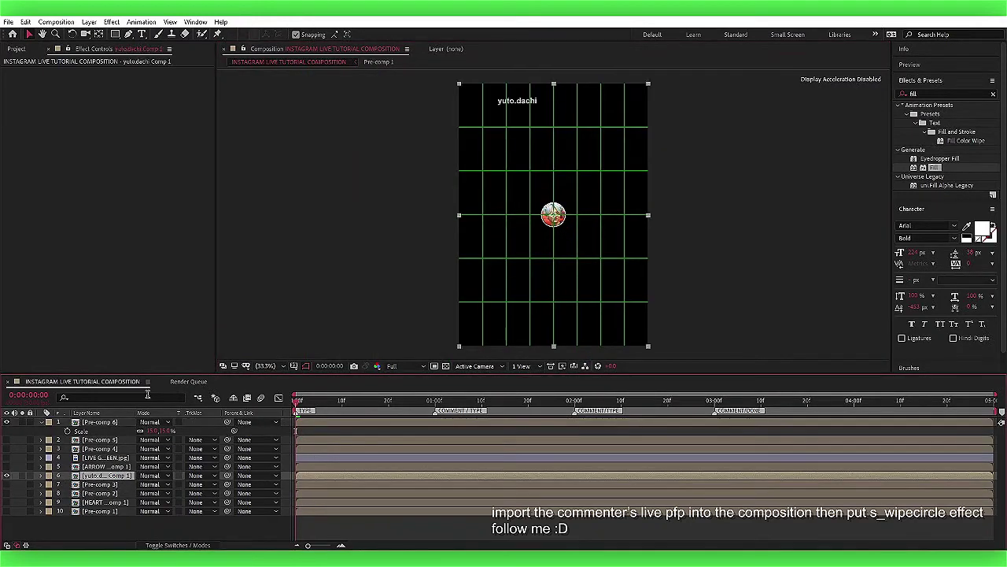
click(6, 484)
click(6, 475)
click(559, 217)
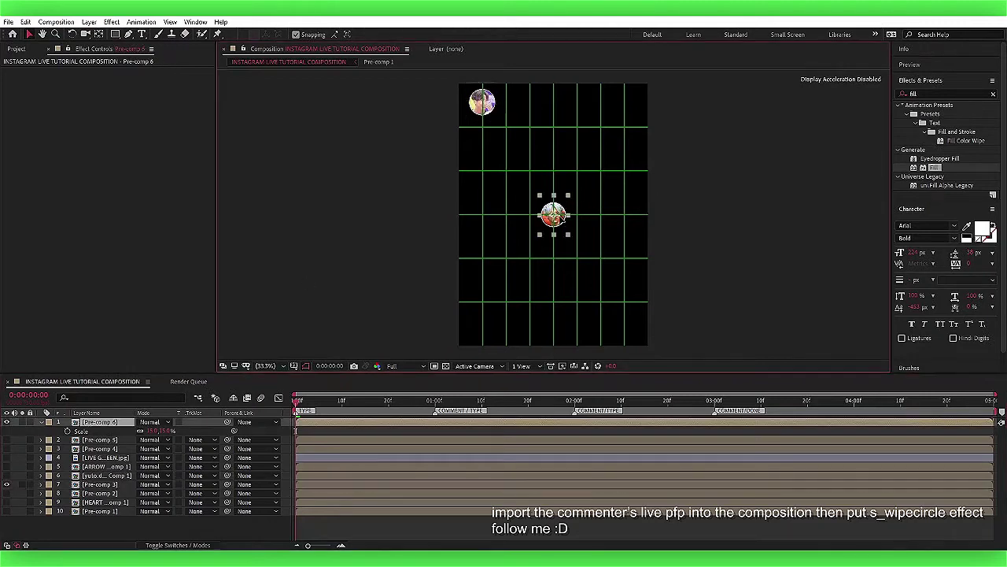
drag(559, 217, 488, 111)
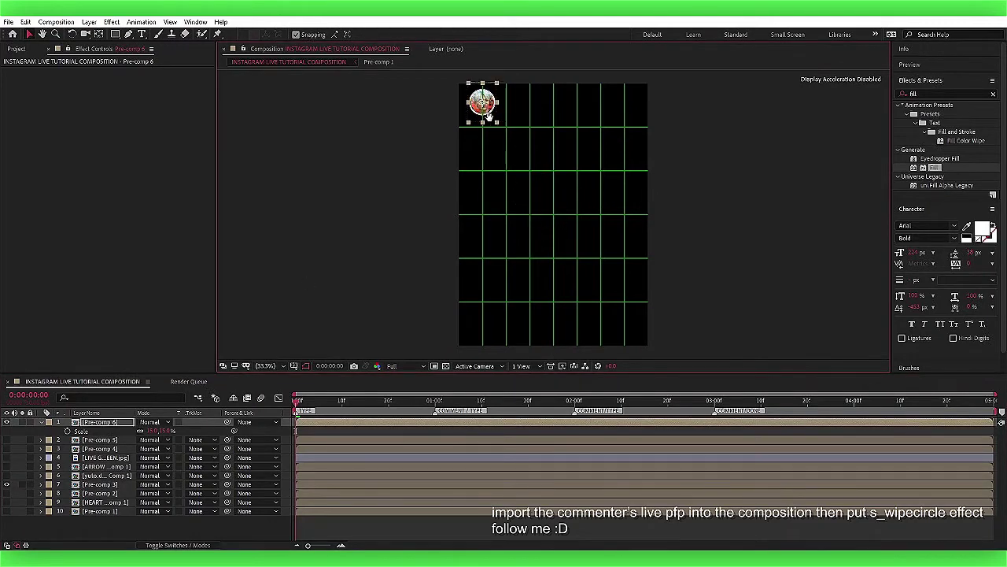
Enlarge the circle slightly to match the reference, viewing at 33.3%.
scroll(488, 115, up, 5)
scroll(476, 208, down, 3)
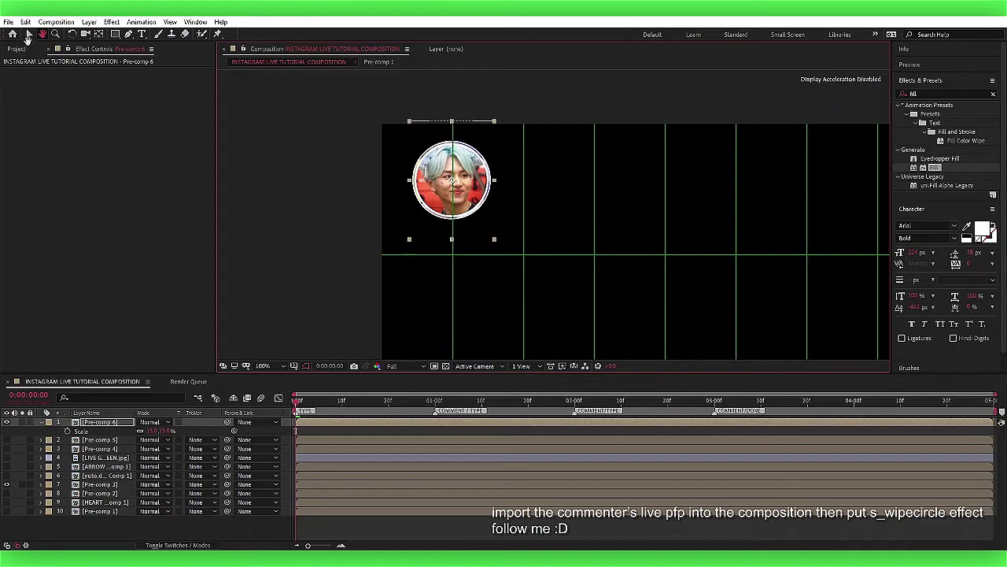
click(29, 34)
drag(158, 431, 162, 433)
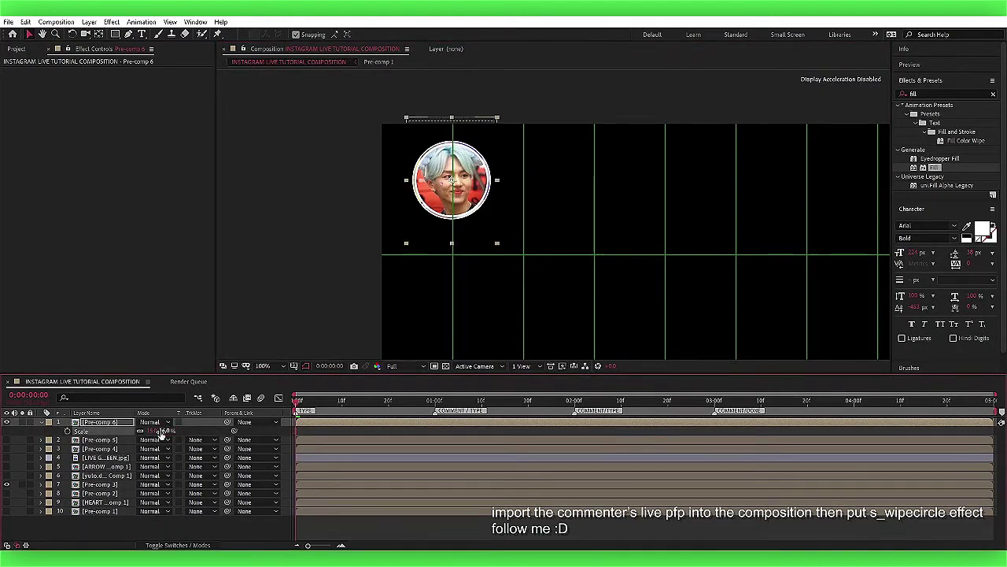
click(263, 366)
click(271, 275)
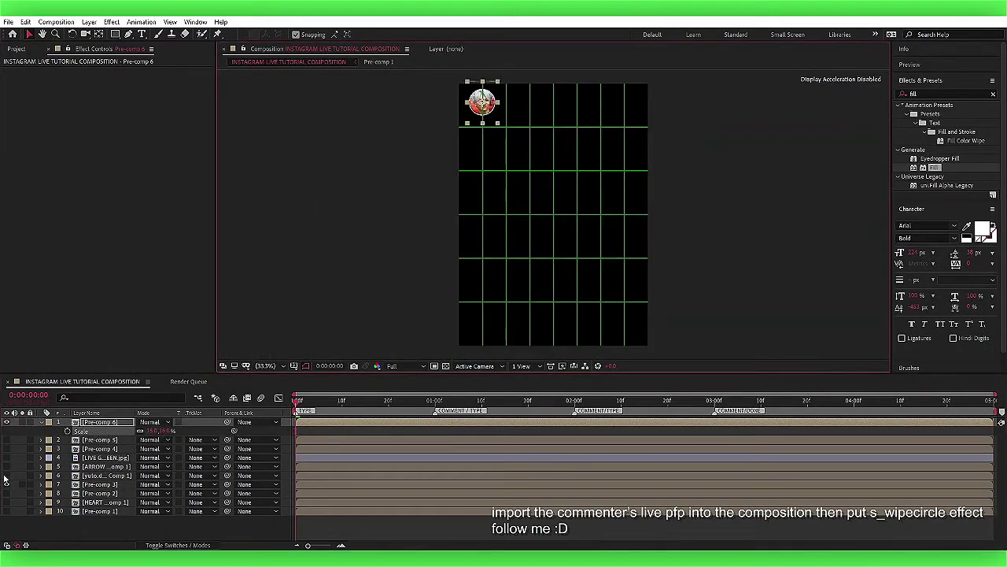
Move Pre-comp 6 down along the composition's left side.
key(p)
drag(167, 431, 628, 424)
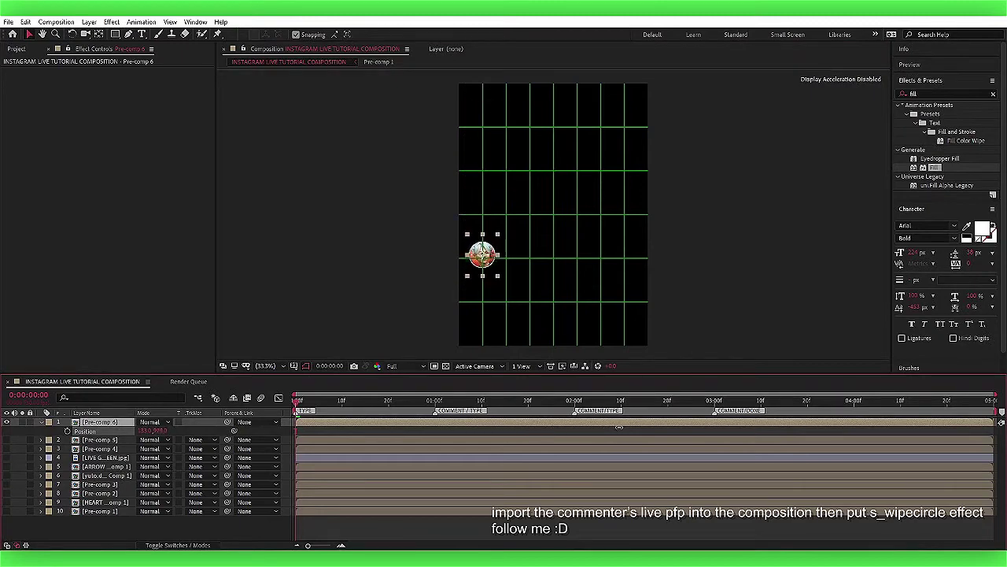
key(p)
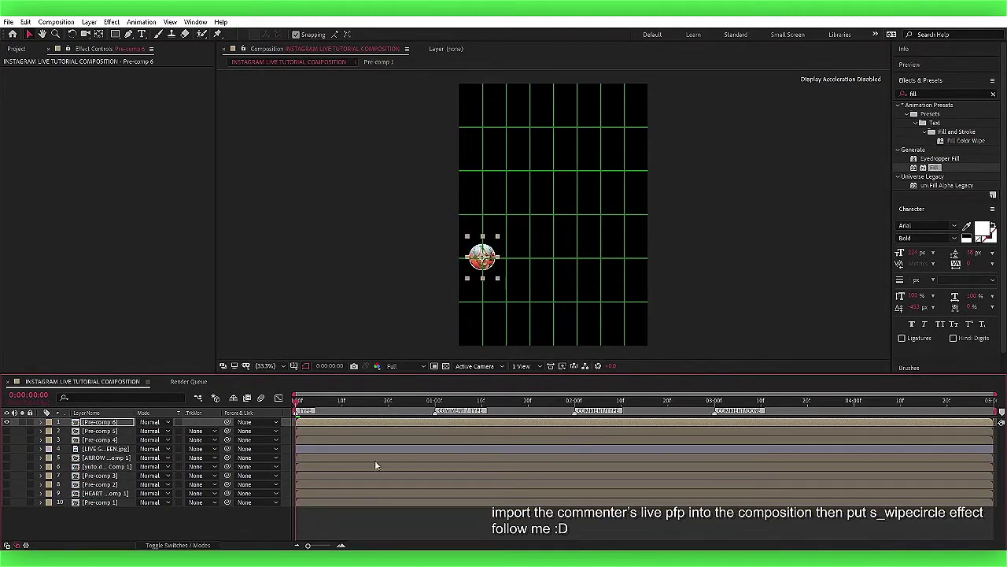
scroll(506, 191, up, 3)
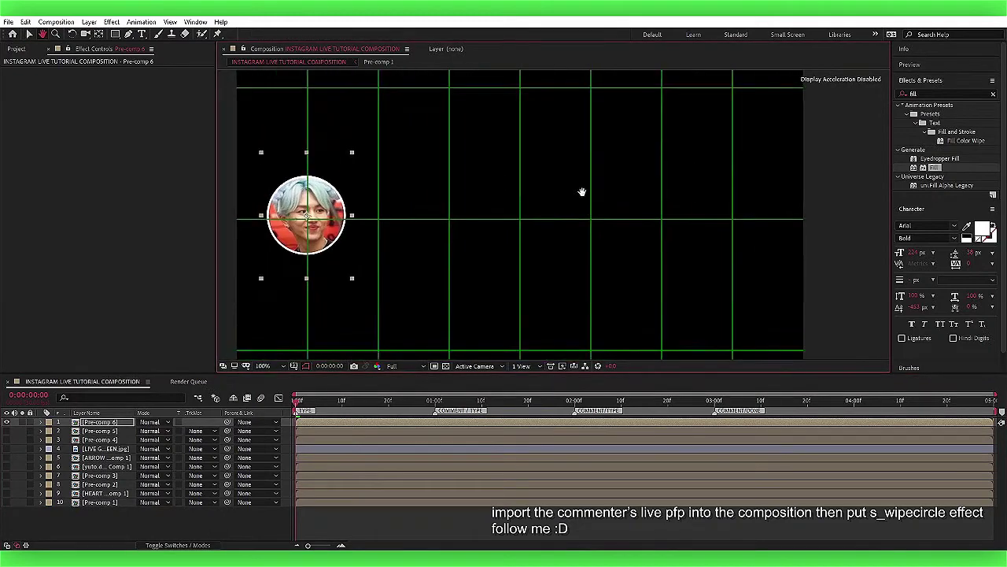
drag(583, 191, 640, 101)
scroll(623, 157, down, 2)
drag(623, 157, 604, 192)
click(29, 35)
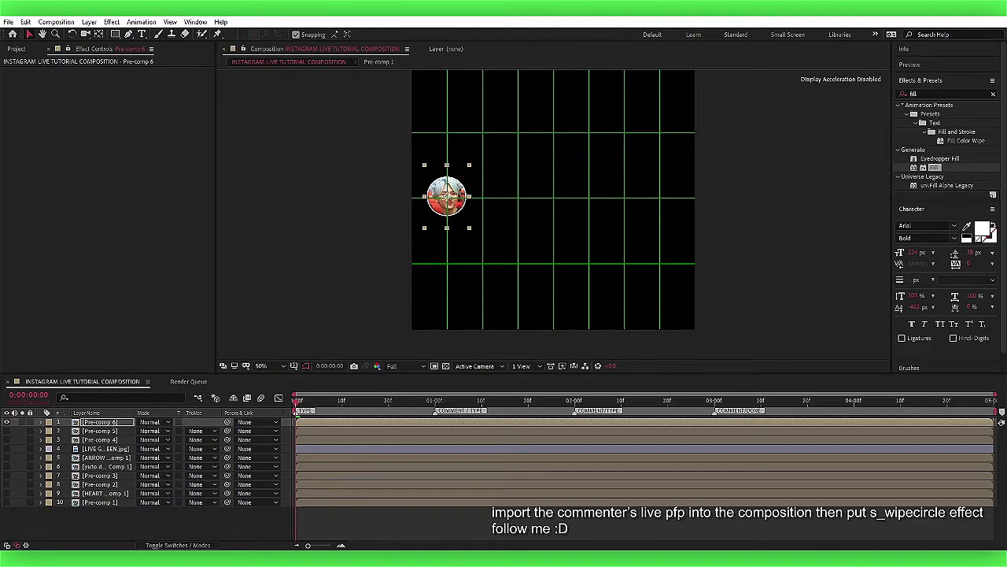
Duplicate the circle twice, placing each copy lower to form a three-circle column.
key(ctrl+d)
key(p)
drag(161, 430, 314, 425)
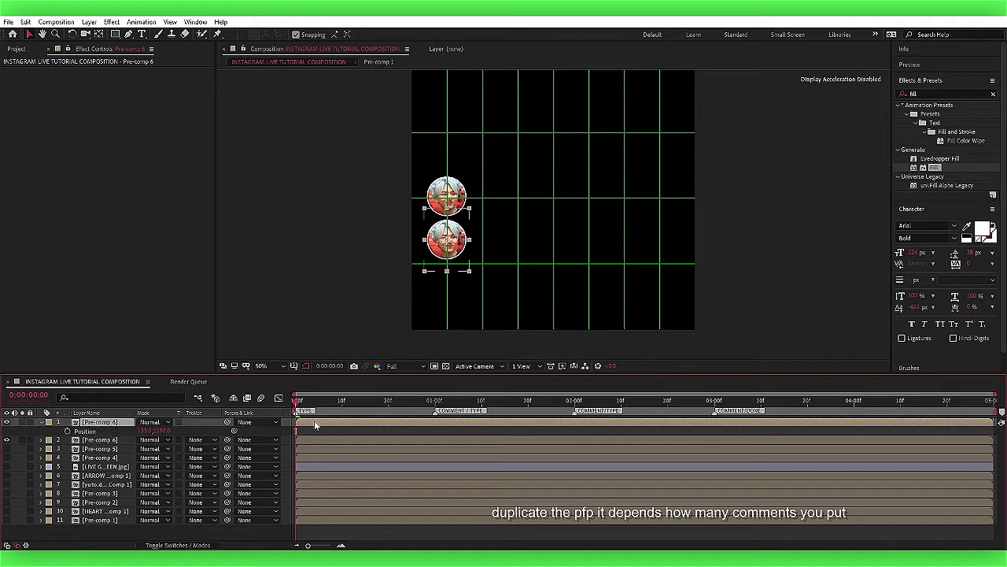
key(ctrl+d)
drag(163, 430, 253, 431)
click(342, 434)
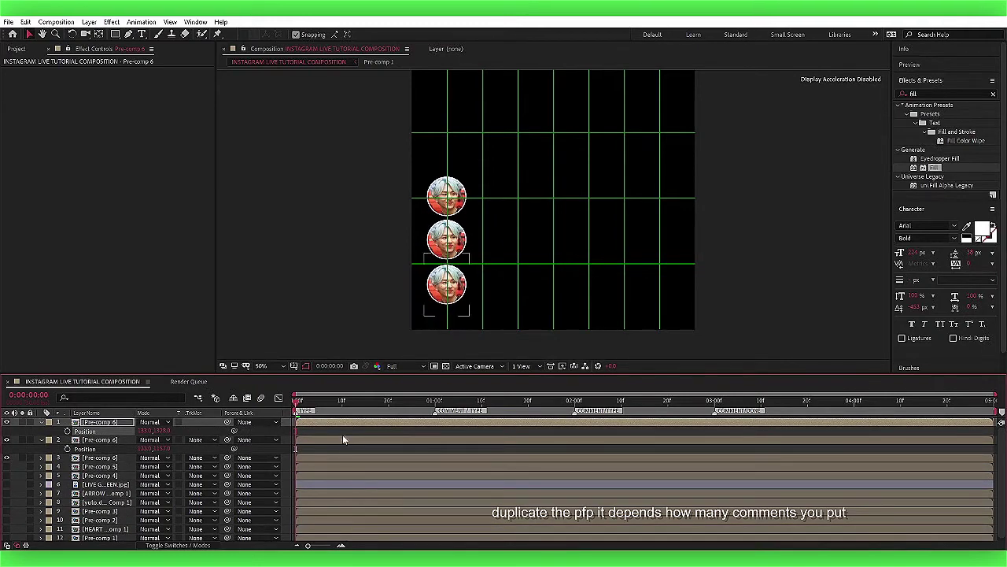
Create a new text layer reading 'johnnve_' in the composition.
key(u)
click(141, 34)
click(252, 236)
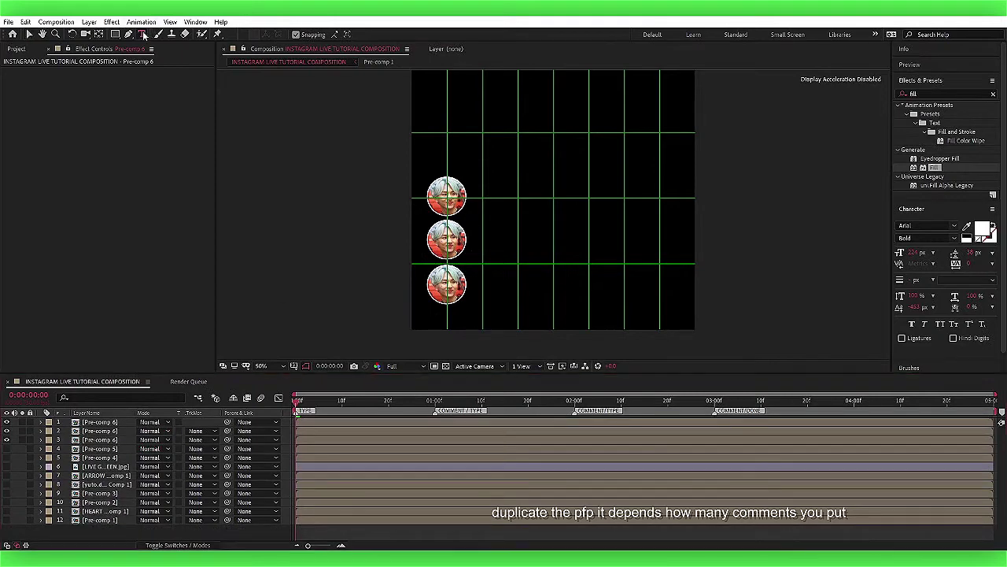
text(s)
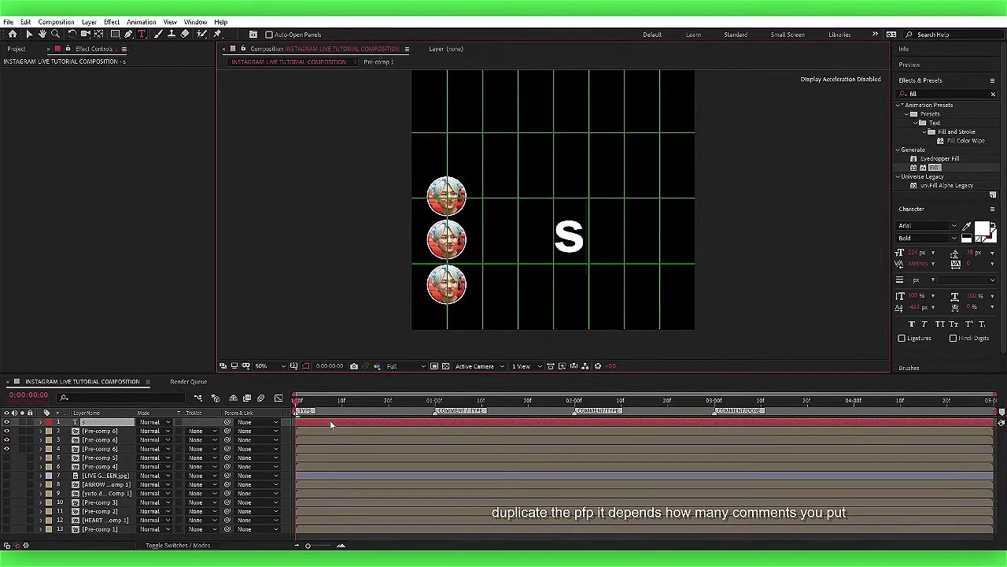
text(usb)
key(BackSpace)
key(BackSpace)
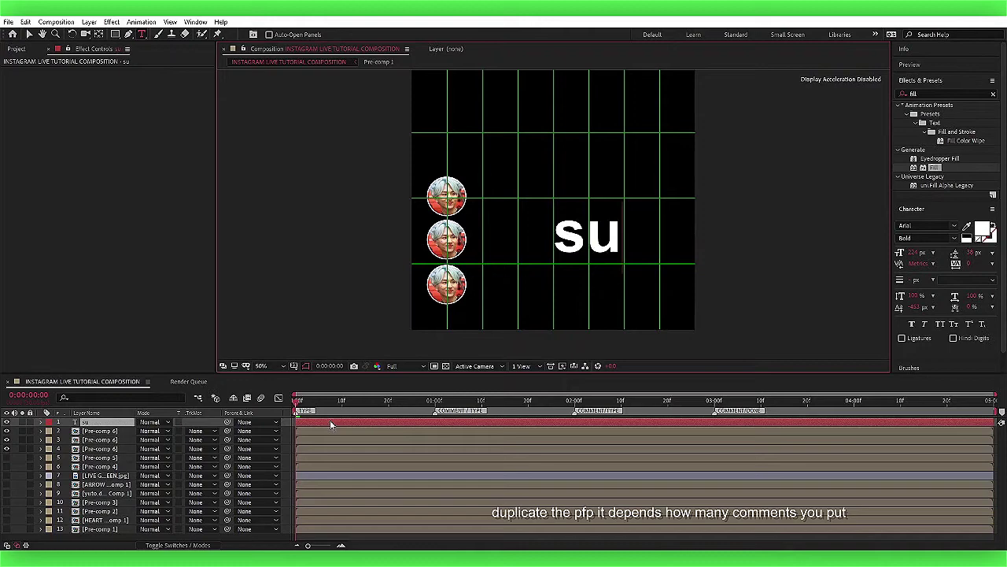
key(BackSpace)
key(BackSpace)
text(johnny)
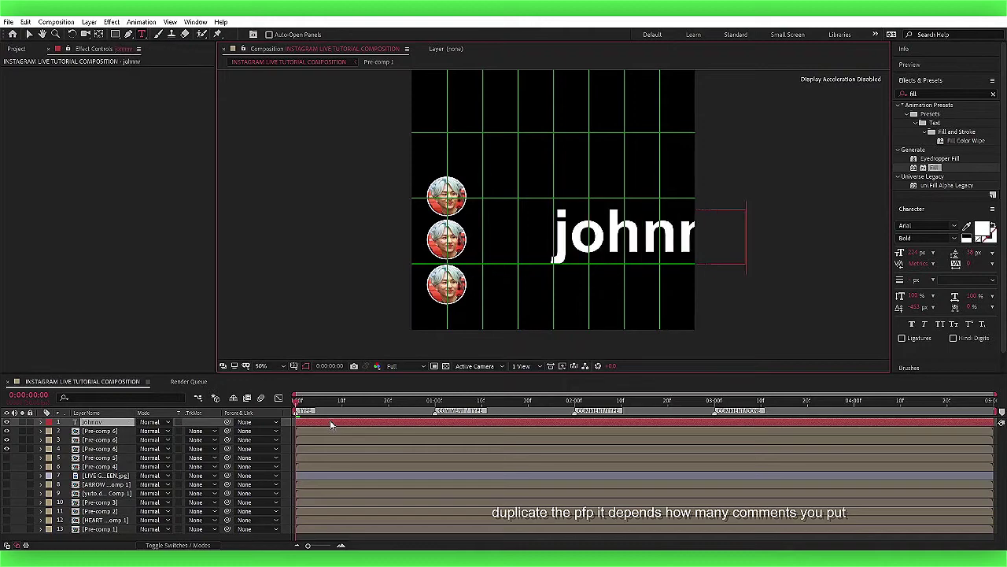
text(ve_)
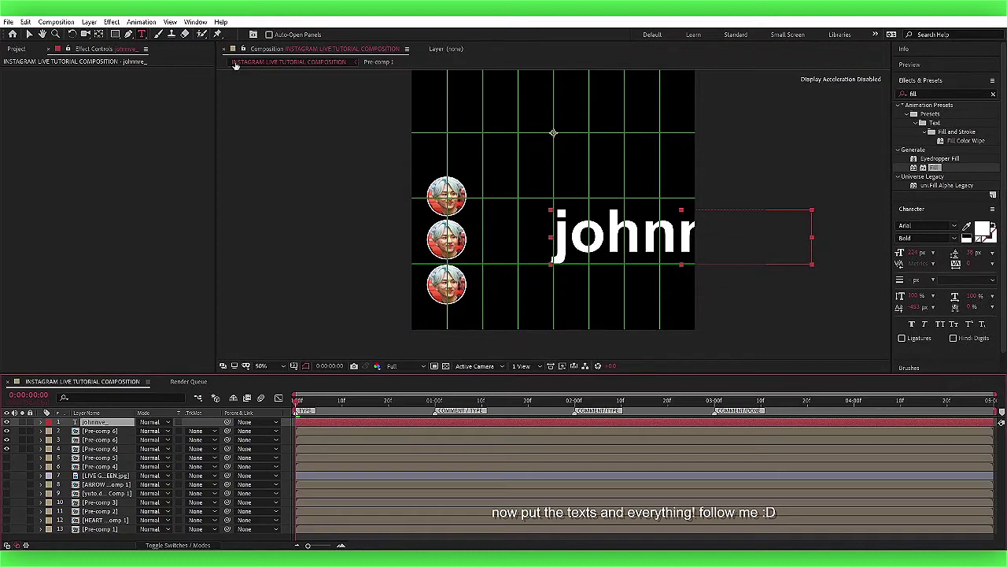
Move the johnnve_ text up to the top of the frame above the three circles.
click(97, 35)
key(v)
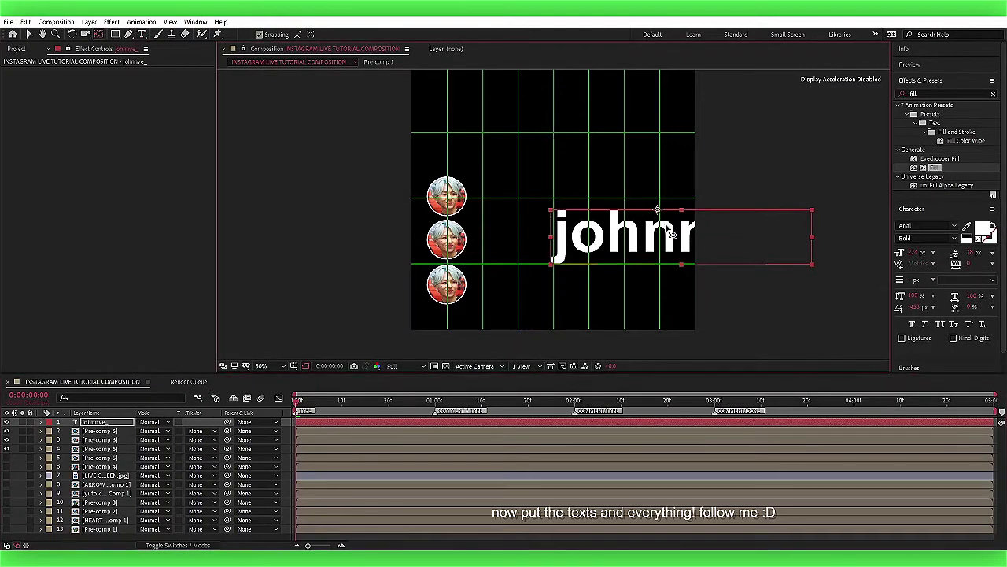
mouse_move(683, 238)
mouse_down()
mouse_move(557, 192)
mouse_move(554, 117)
mouse_up()
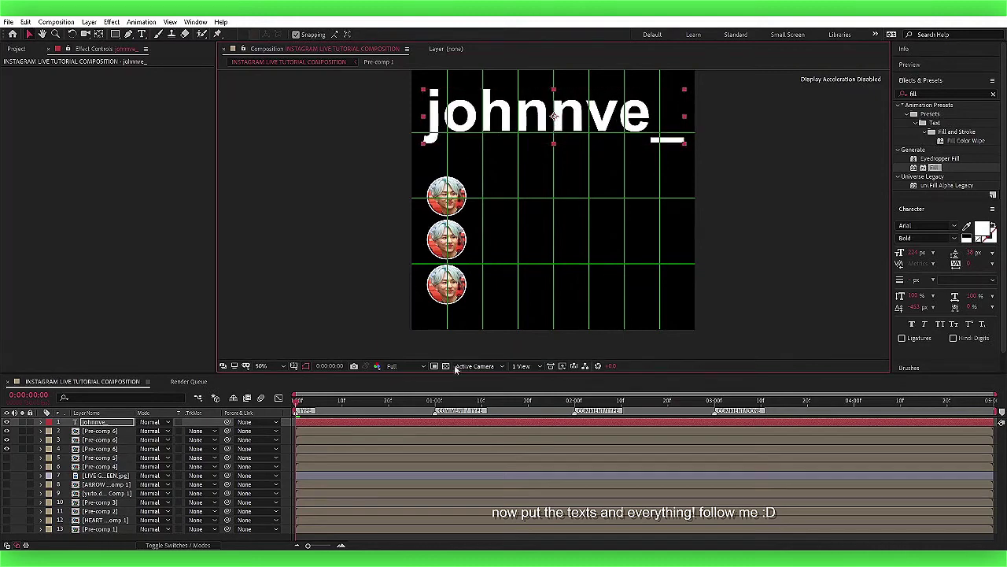
click(366, 429)
double_click(366, 428)
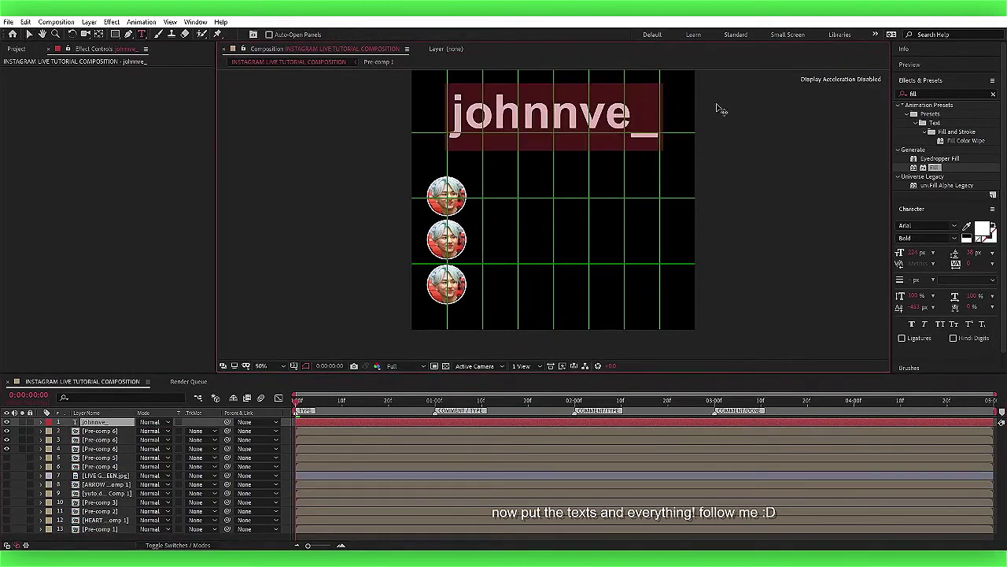
click(657, 121)
key(Escape)
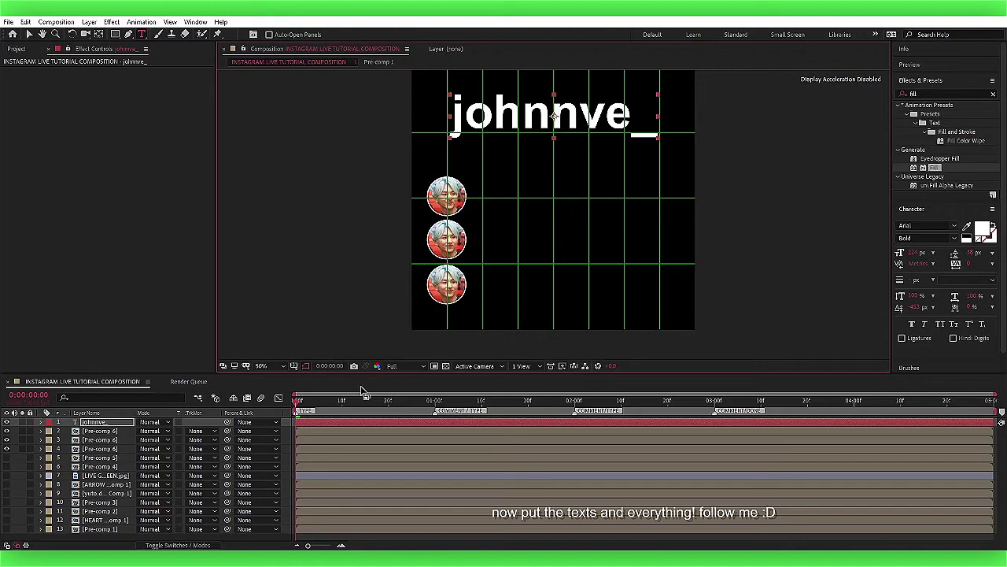
click(654, 112)
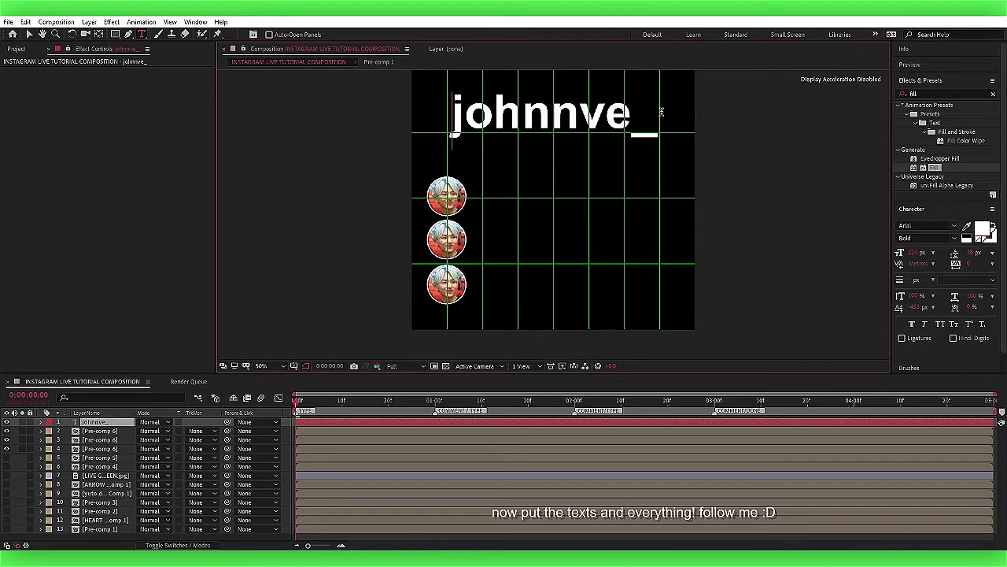
click(195, 22)
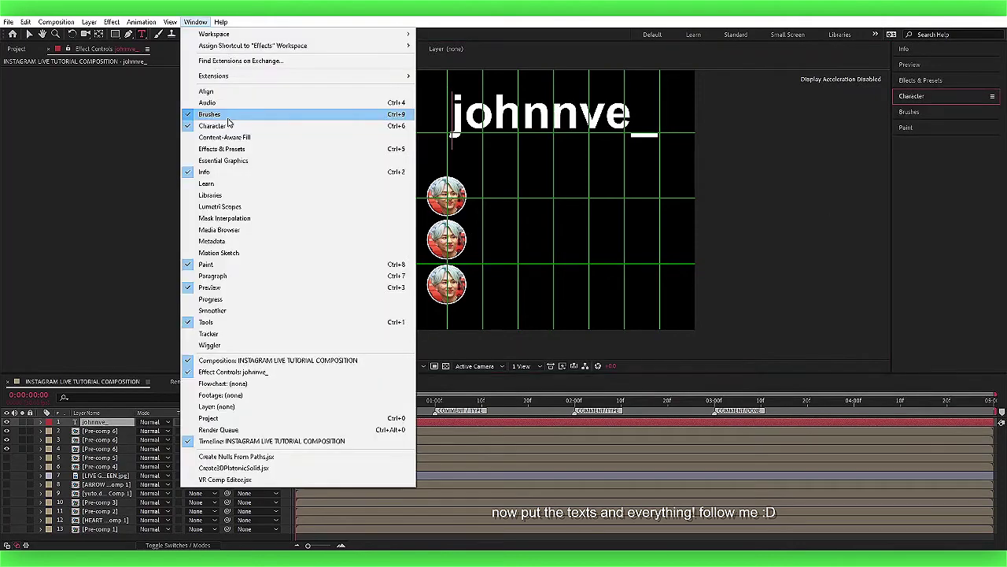
Add a second line 'subscribe to' under johnnve_ and set that line to Arial Regular.
click(225, 276)
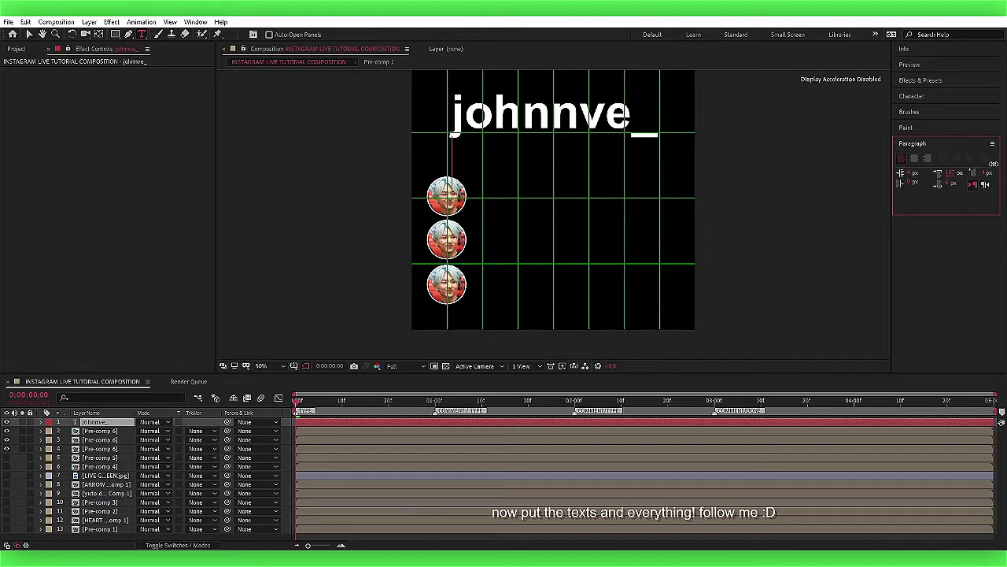
text(s)
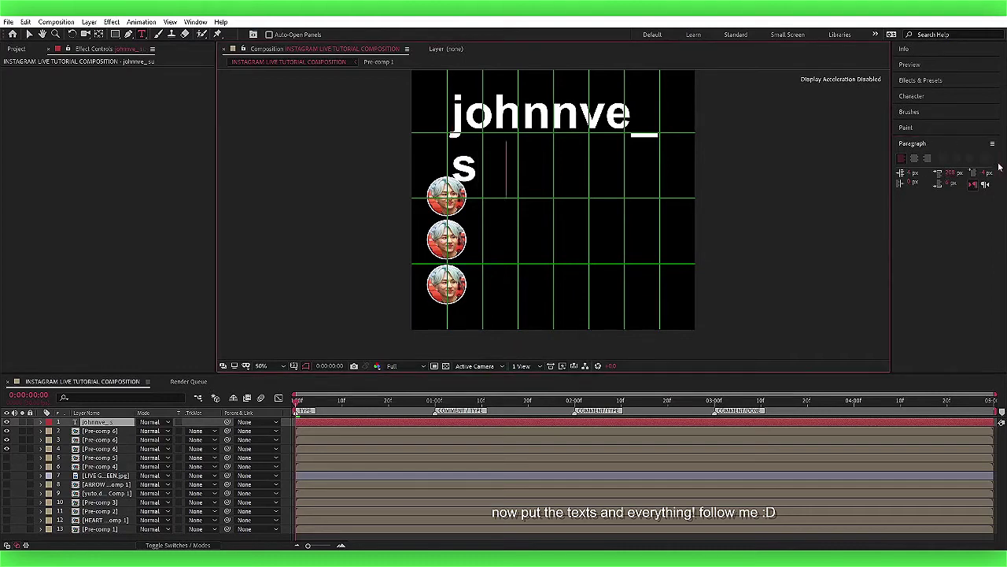
text(ubscribe)
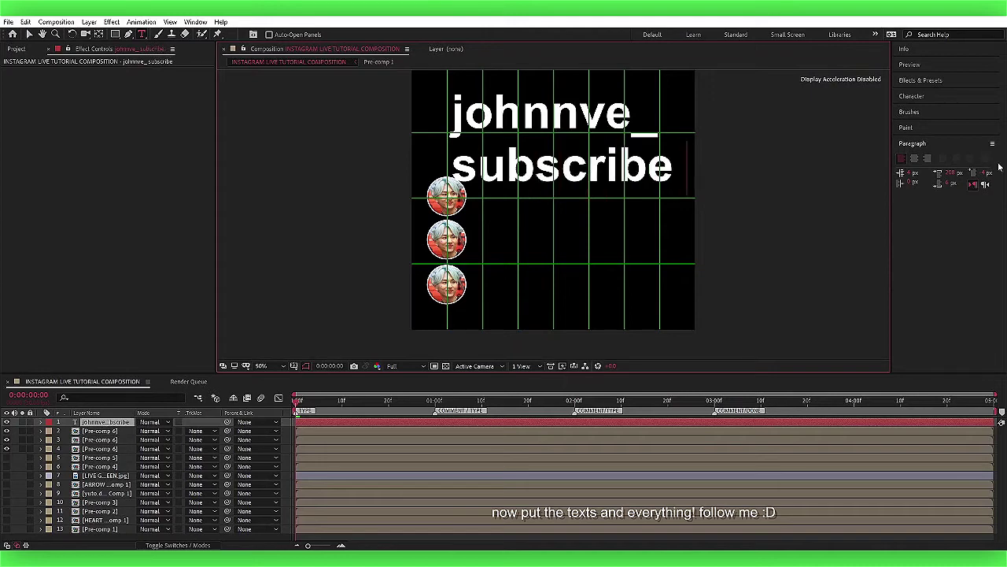
text( to)
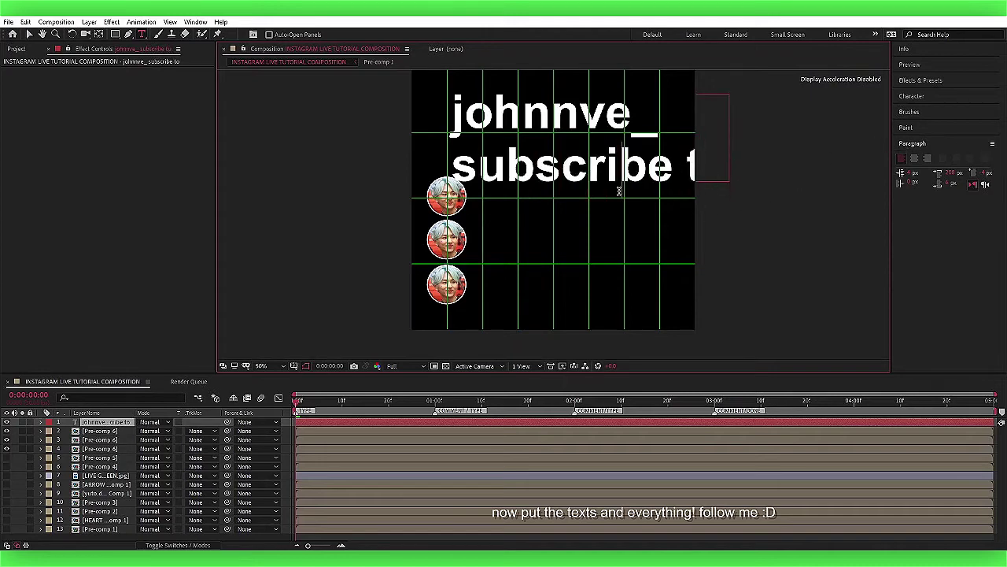
triple_click(619, 190)
click(911, 95)
click(944, 125)
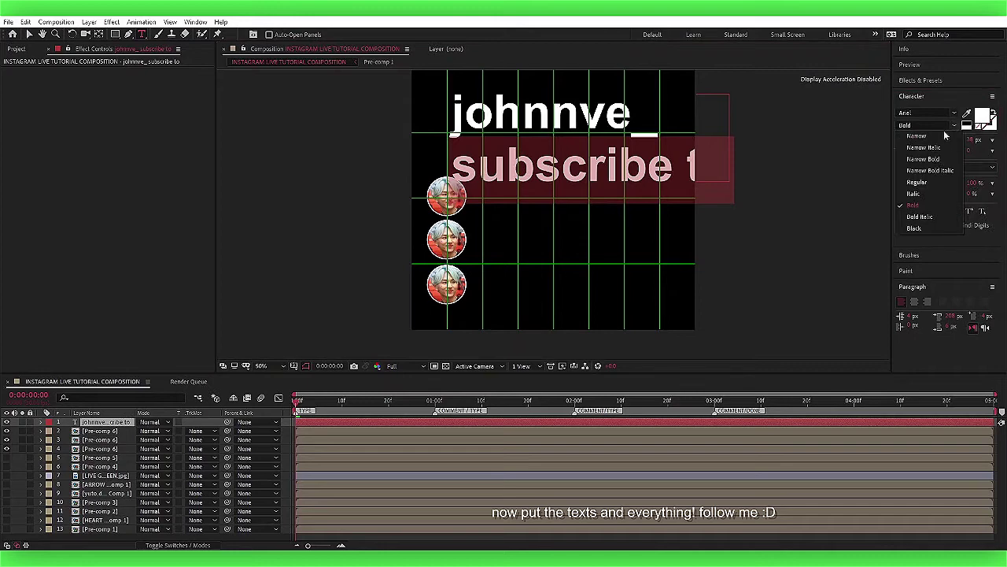
click(945, 136)
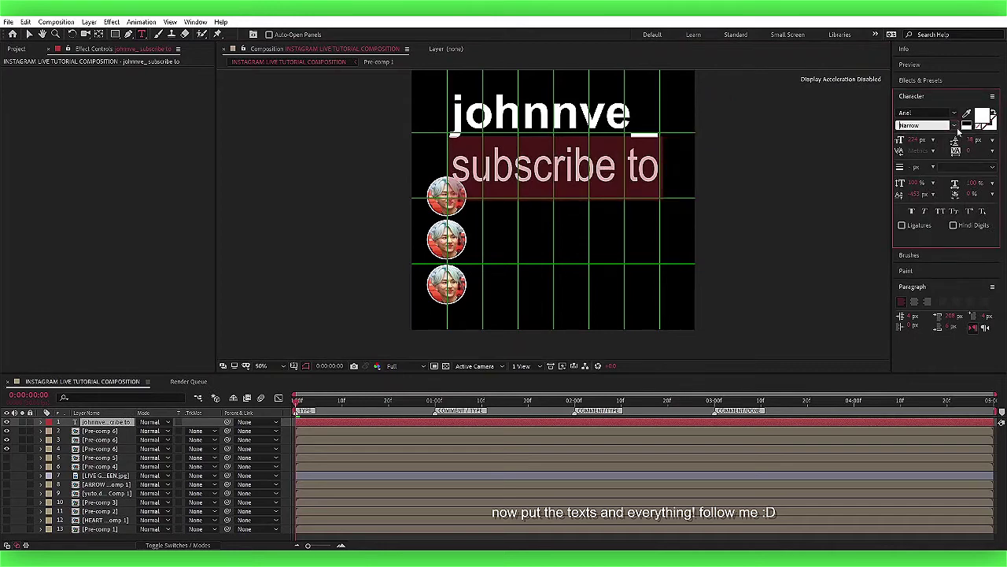
click(955, 126)
click(948, 153)
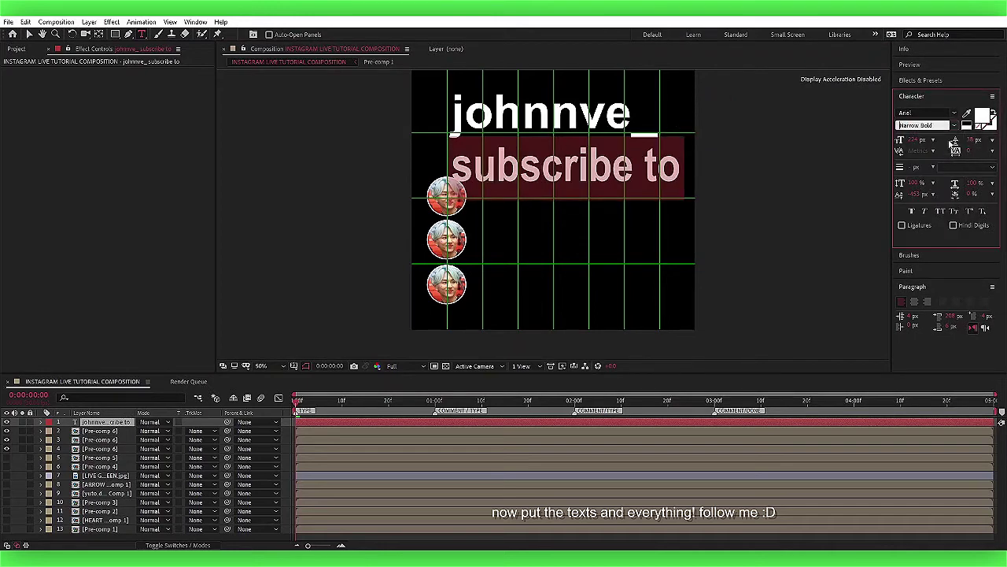
click(955, 126)
click(946, 184)
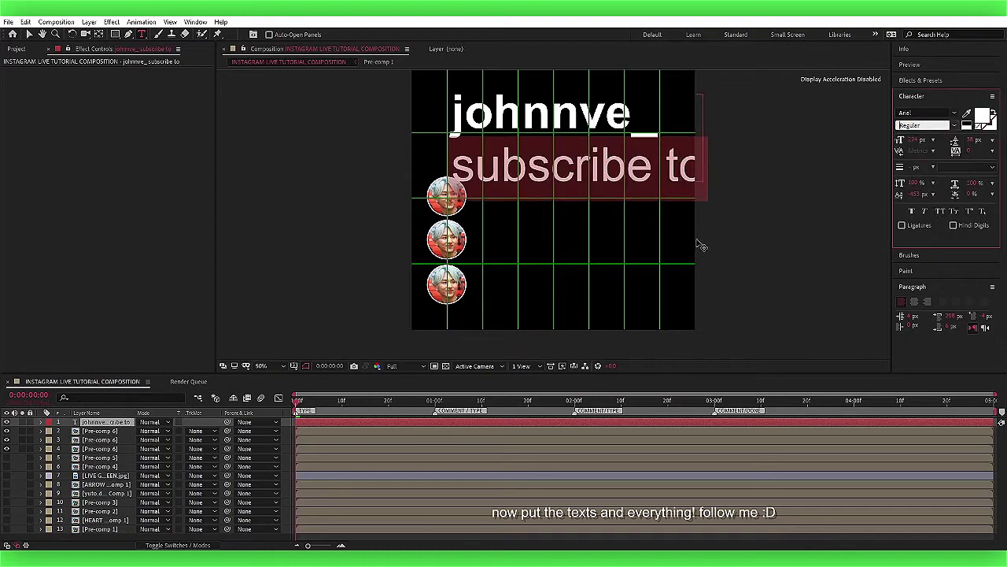
click(637, 168)
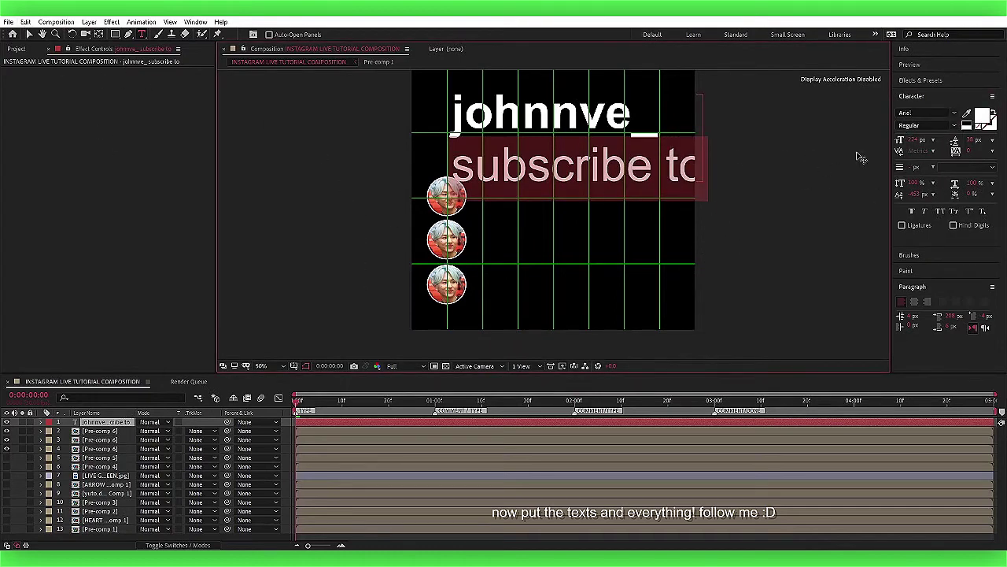
click(917, 139)
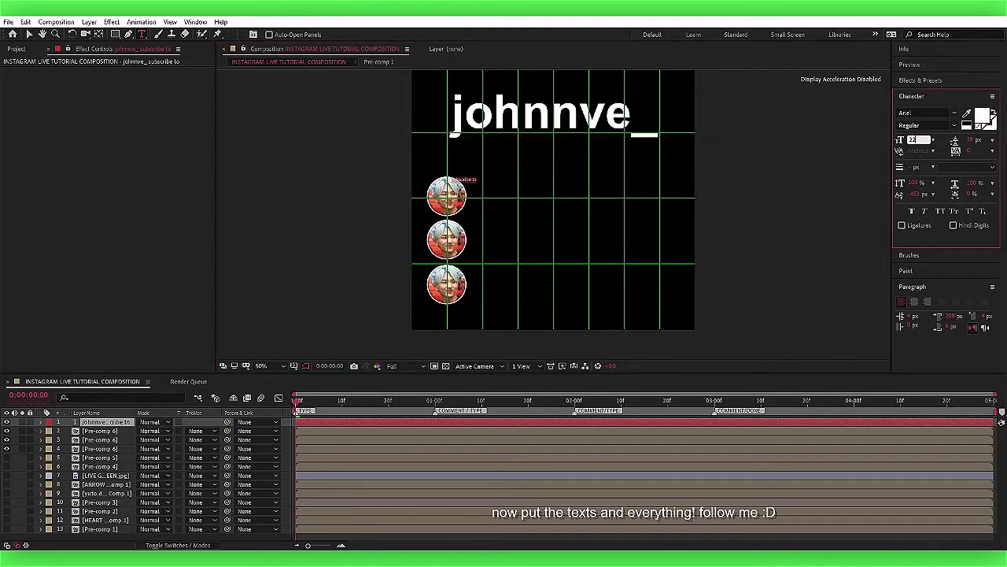
Set the font size to 220 px, scale the text to about 90%, and place it beside the top avatar.
text(0)
key(Return)
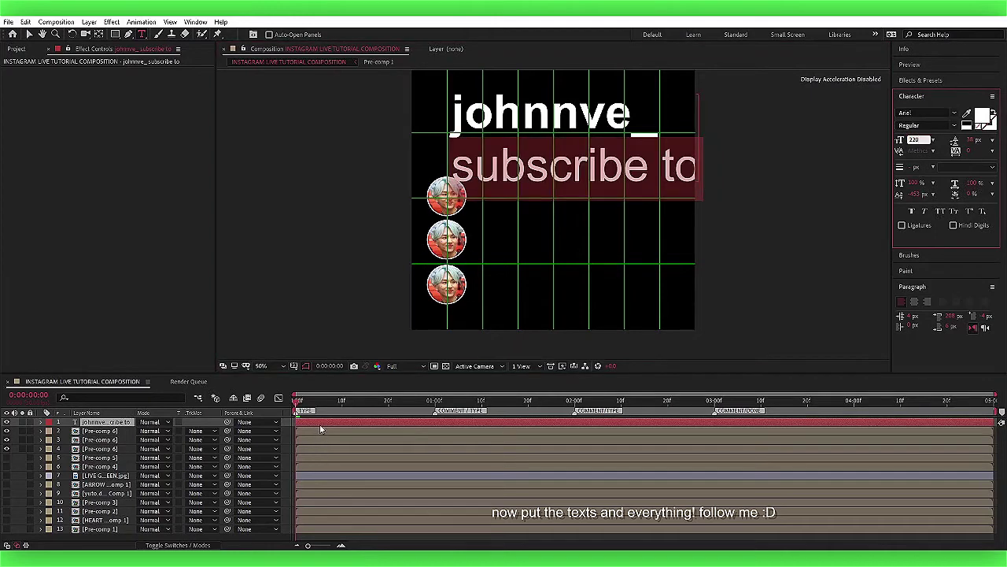
click(320, 428)
key(s)
mouse_move(167, 430)
mouse_down()
mouse_move(141, 430)
mouse_move(326, 423)
mouse_up()
key(p)
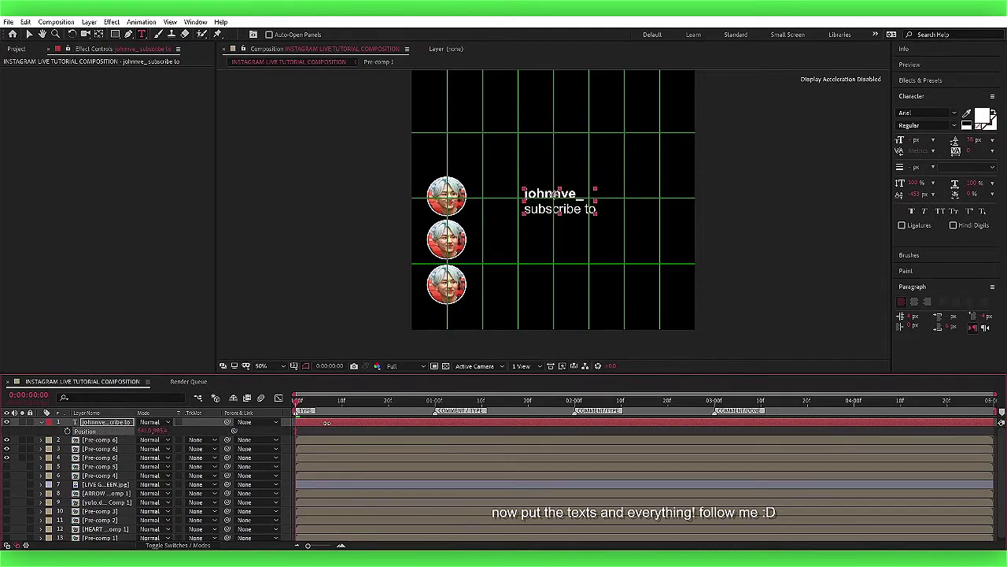
drag(142, 431, 61, 447)
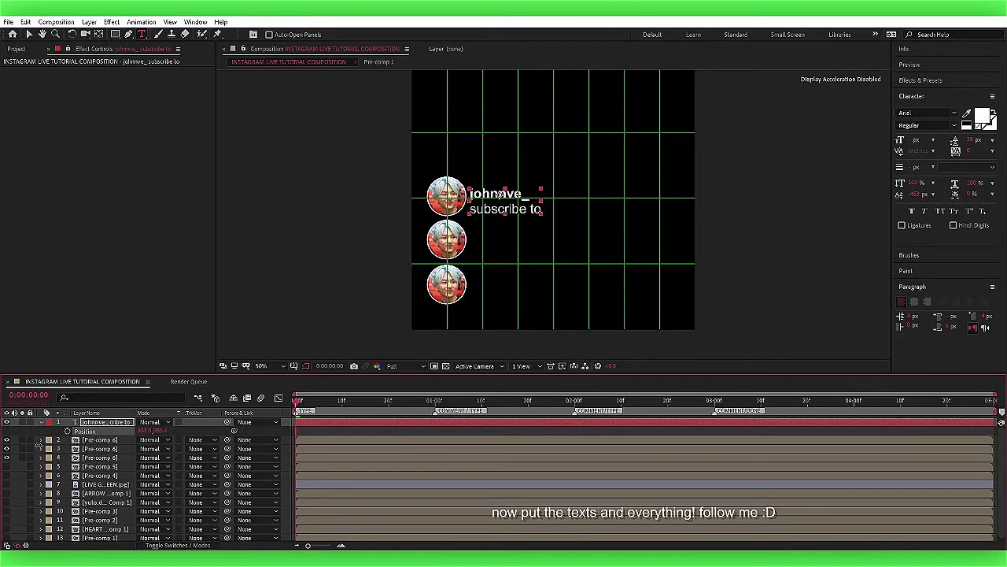
text(s)
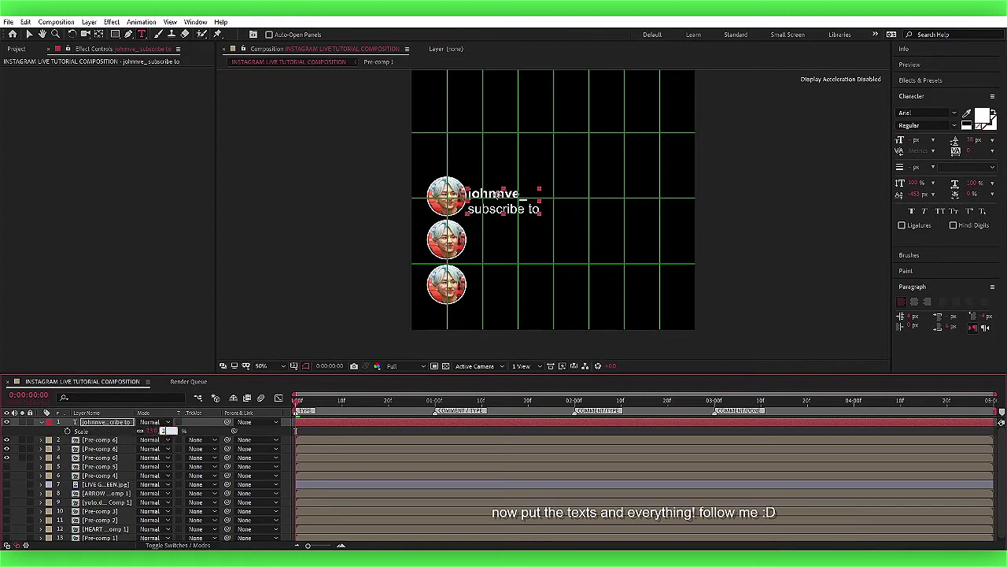
text(90)
key(Return)
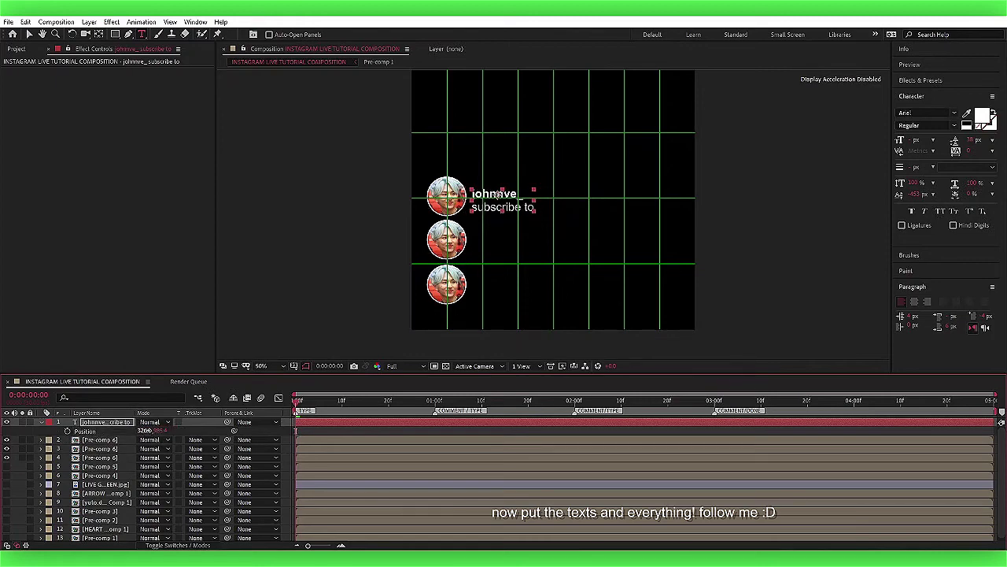
drag(168, 435, 312, 428)
Duplicate the comment beside the second profile picture with its second line changed to john's.
key(s)
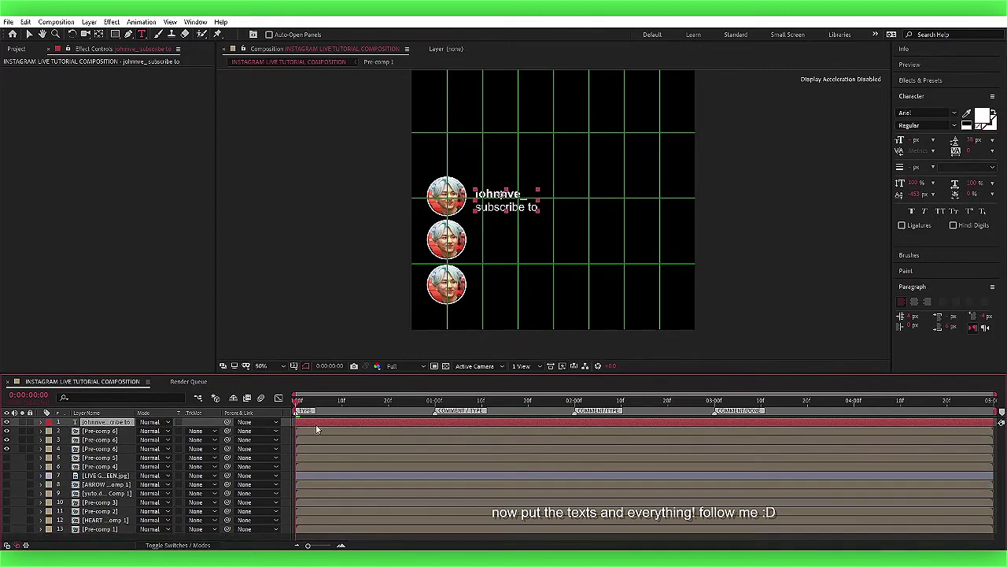
key(ctrl+d)
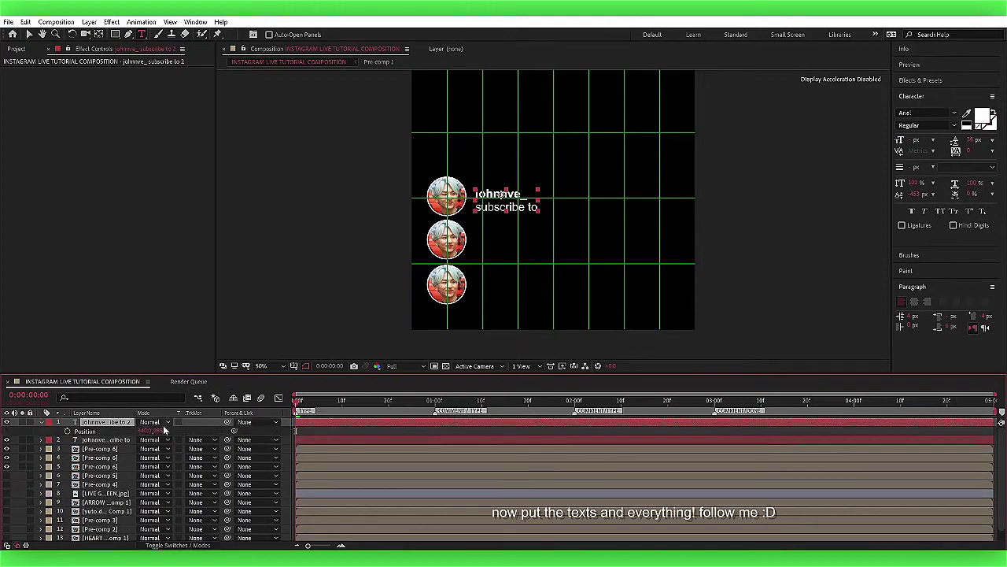
key(p)
drag(501, 198, 500, 237)
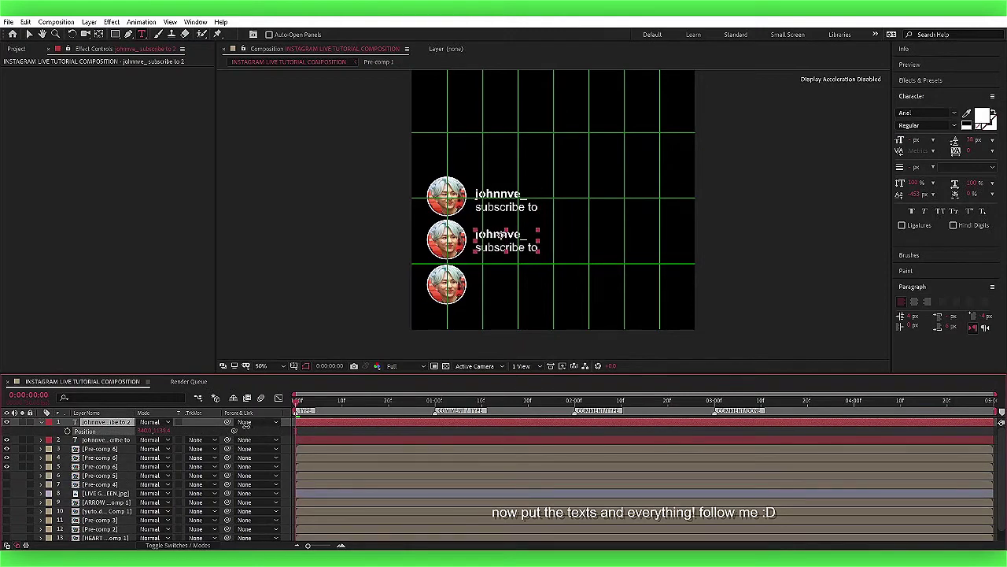
triple_click(497, 250)
text(johnn's)
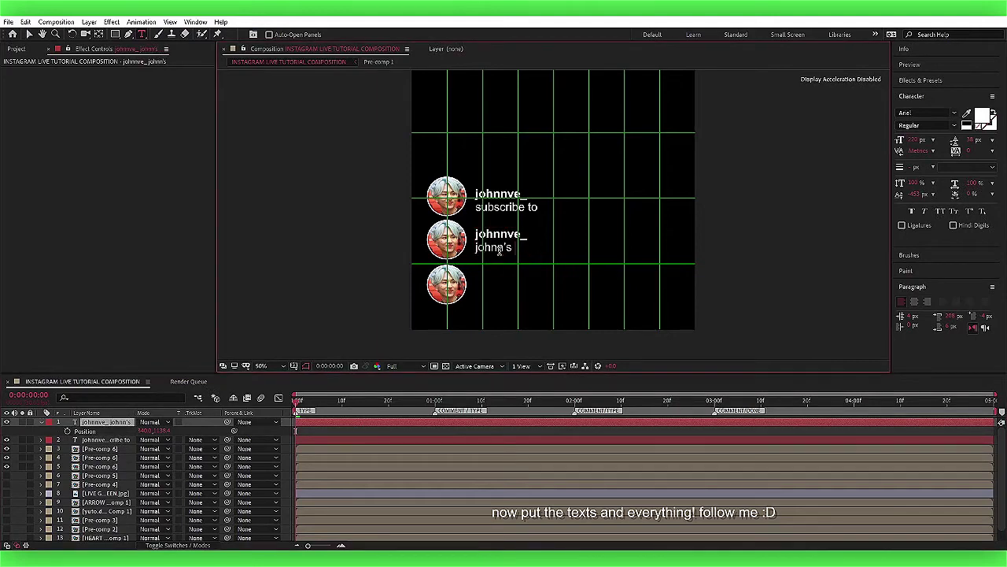
Duplicate it again beside the third profile picture, reading 'youtube channel ! <3'.
click(415, 422)
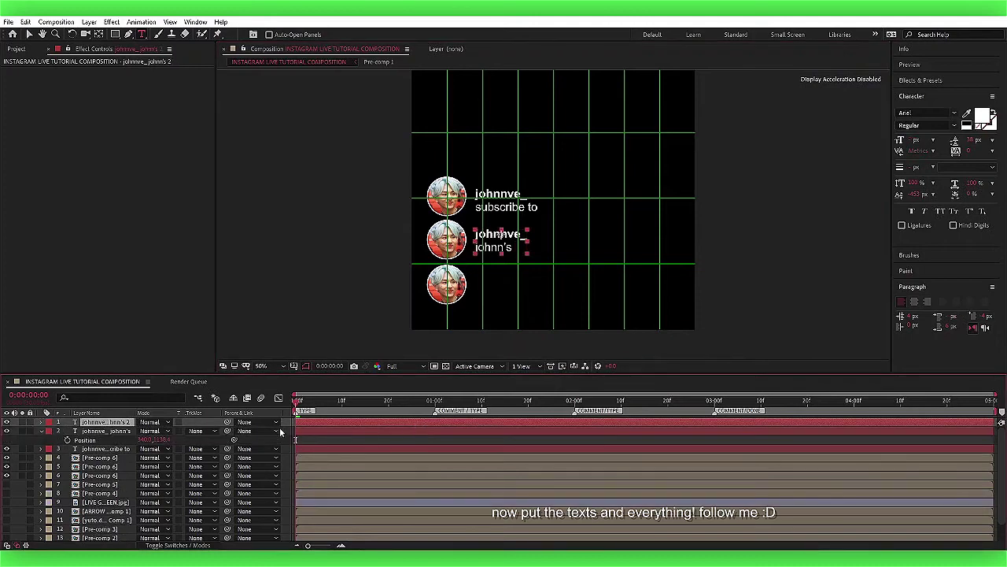
key(ctrl+d)
drag(161, 431, 255, 427)
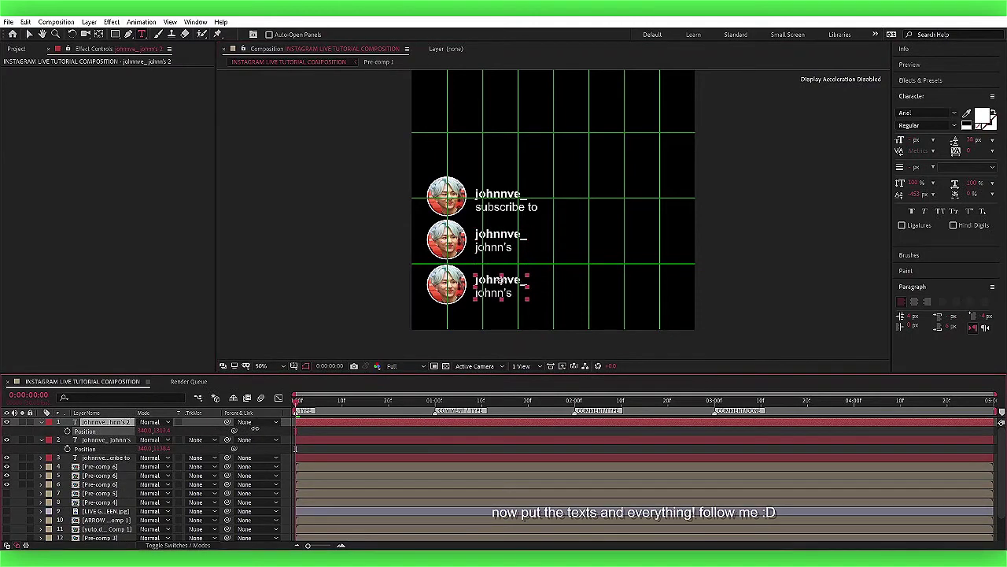
click(501, 294)
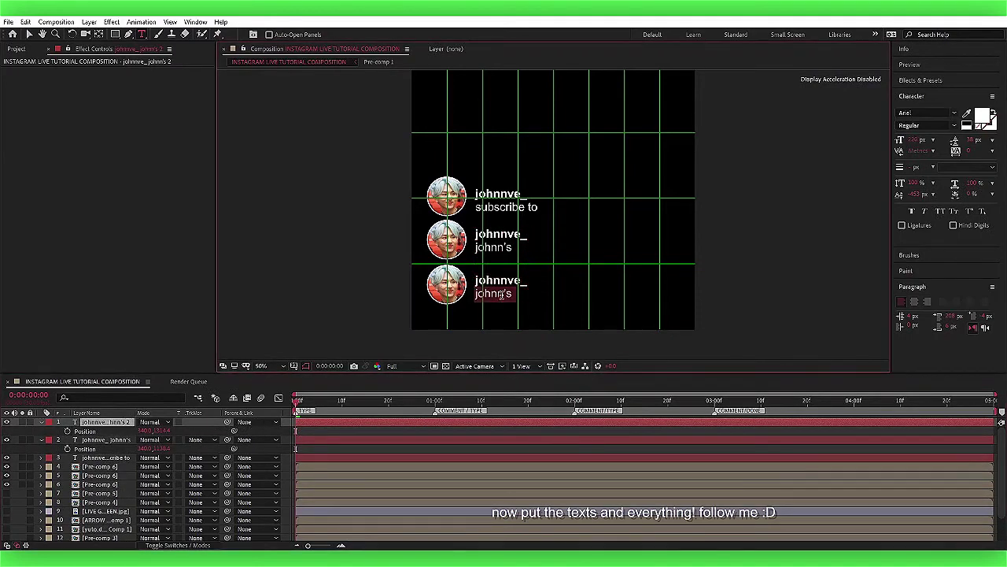
text(youtube)
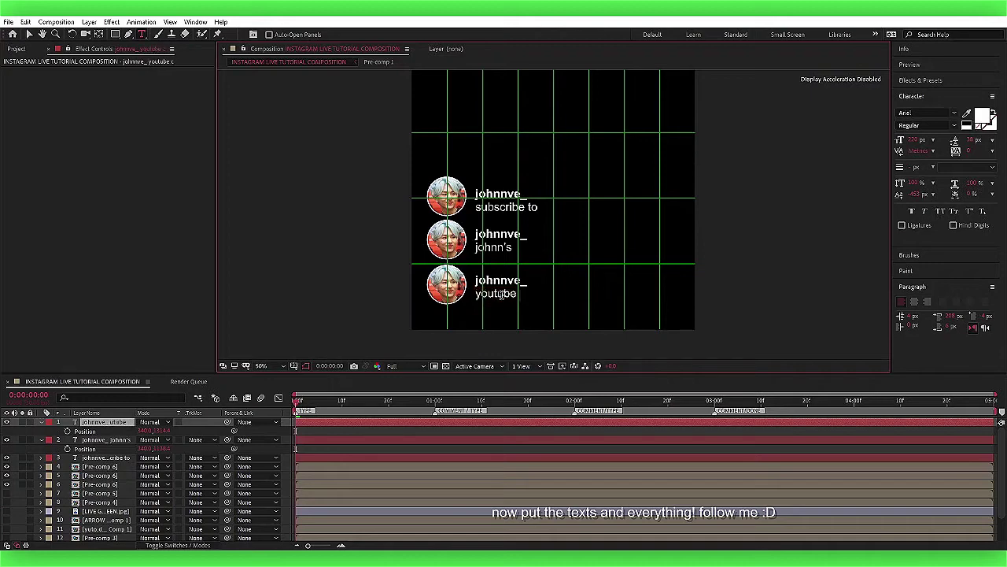
text( channel!)
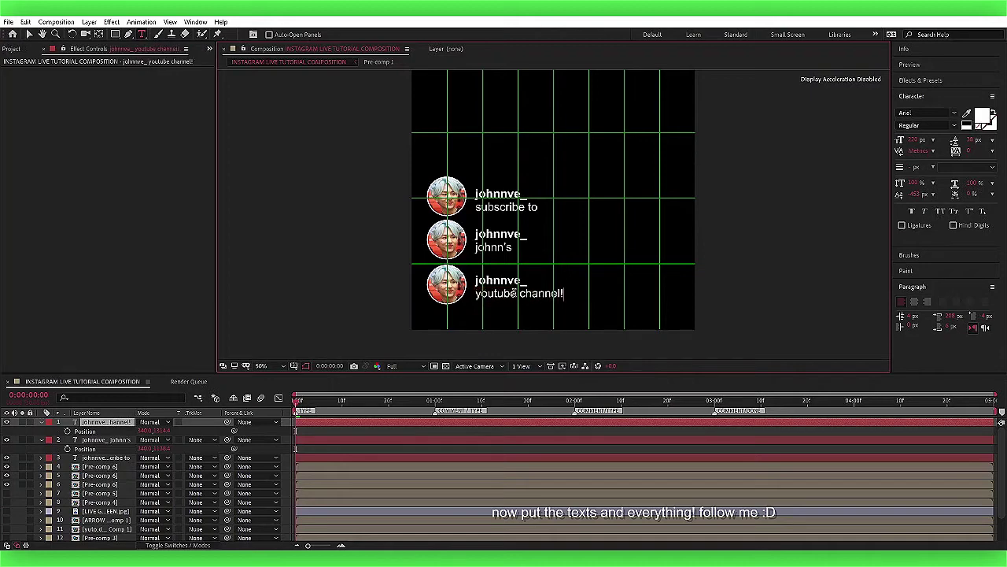
key(BackSpace)
text( !)
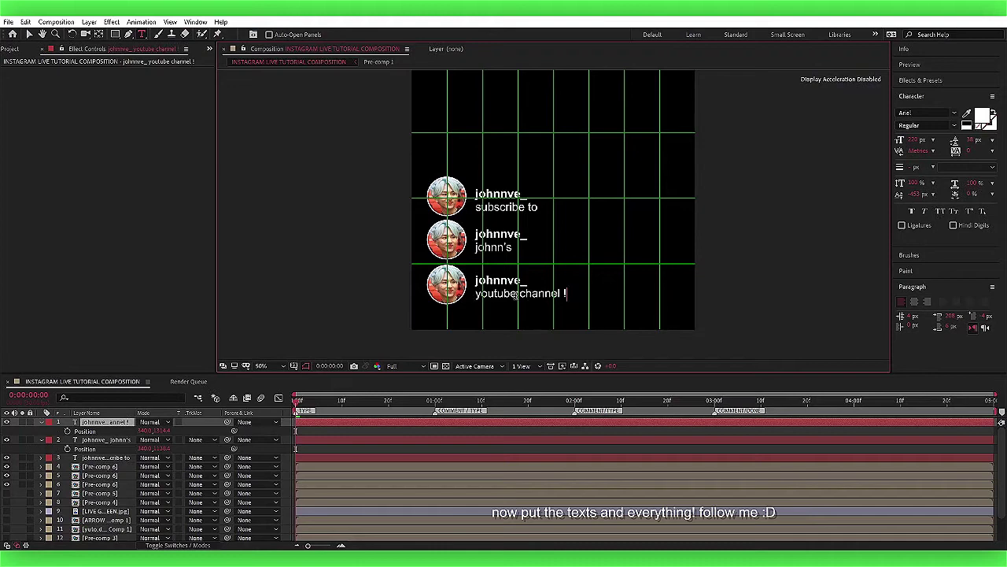
text( < 3)
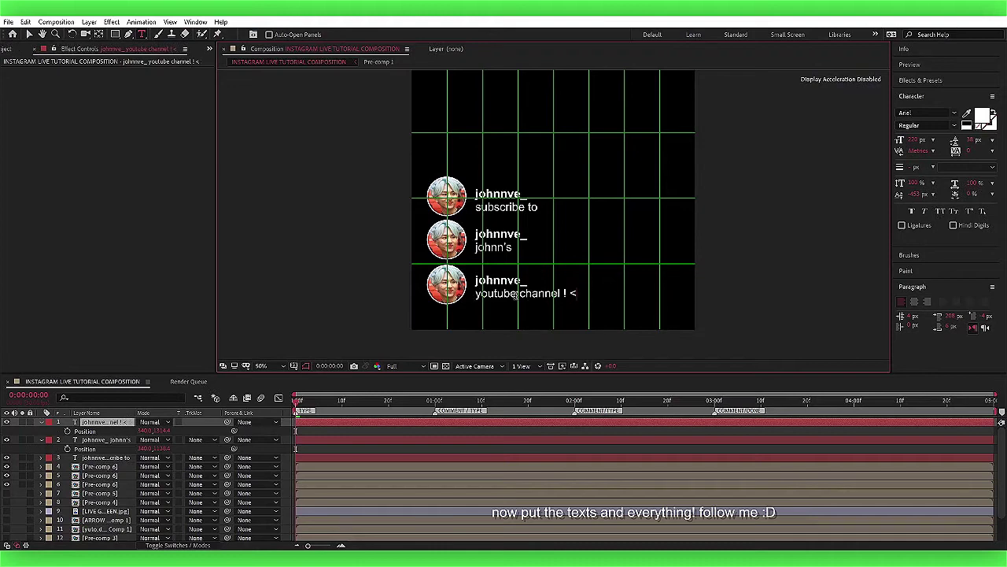
click(361, 445)
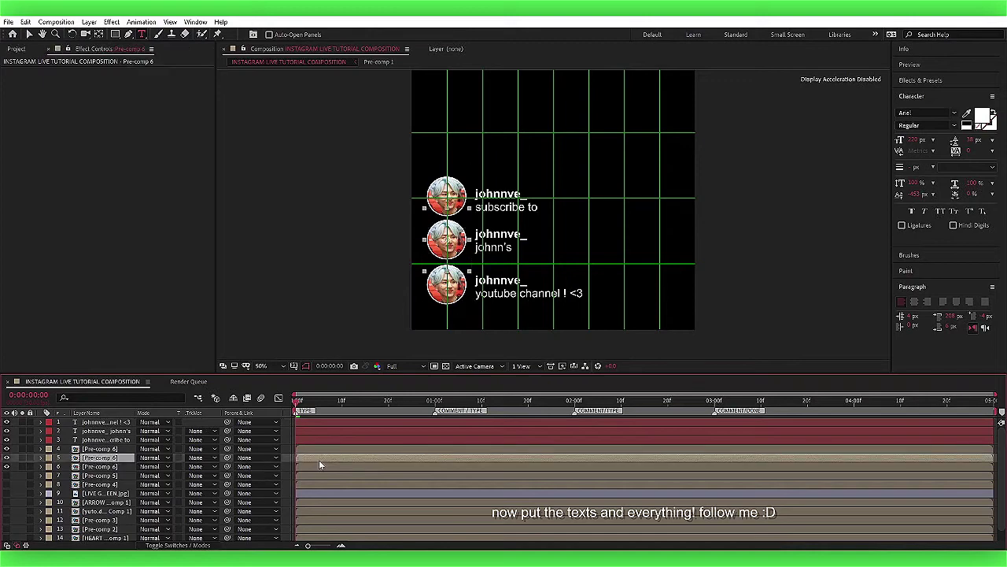
Pre-compose the three comments and three profile pictures into Pre-comp 7.
drag(288, 466, 329, 428)
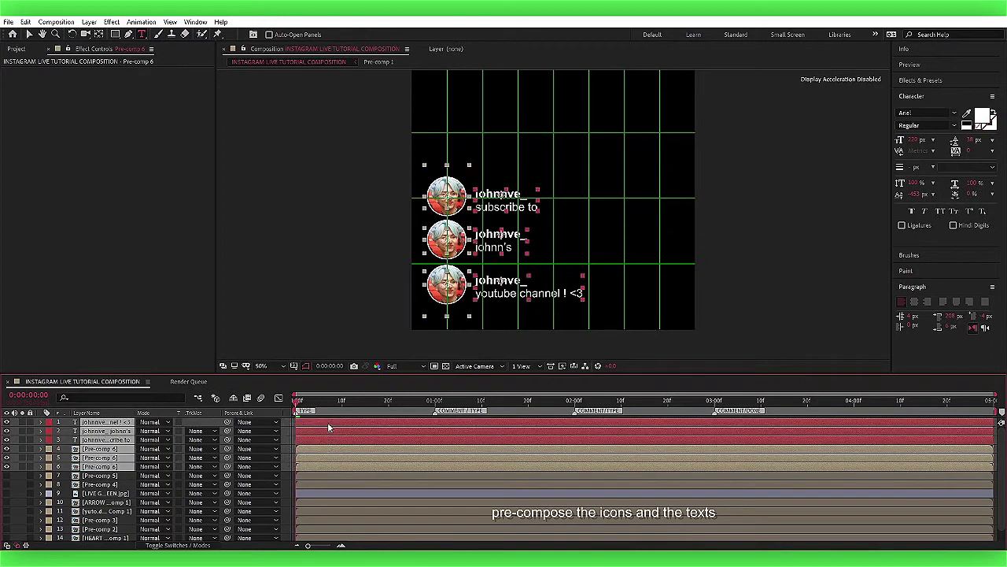
right_click(336, 432)
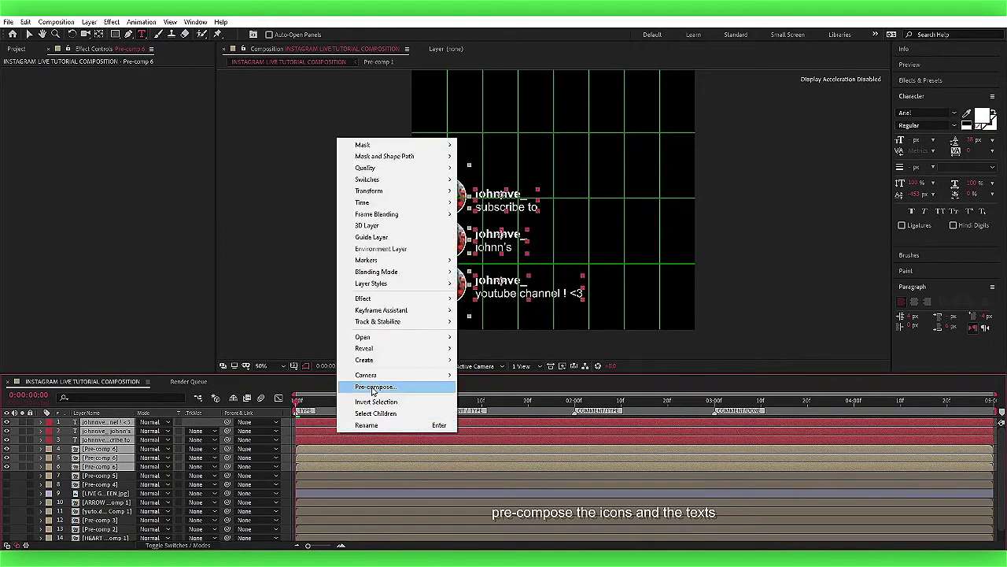
click(370, 388)
click(138, 166)
Zoom the viewer to 33.3% and lower Pre-comp 7's Y position toward the comment bar.
click(261, 366)
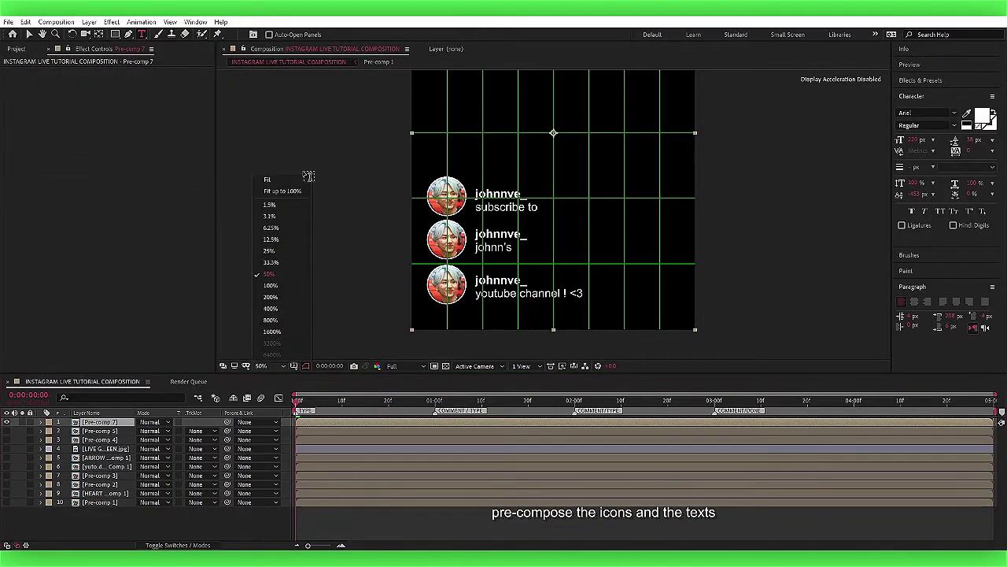
click(275, 195)
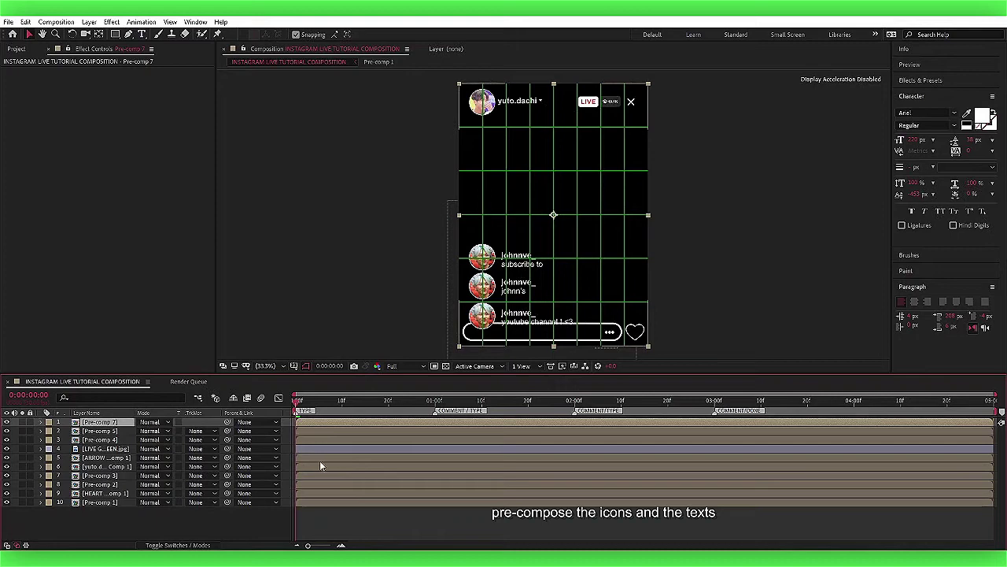
key(p)
drag(162, 431, 309, 433)
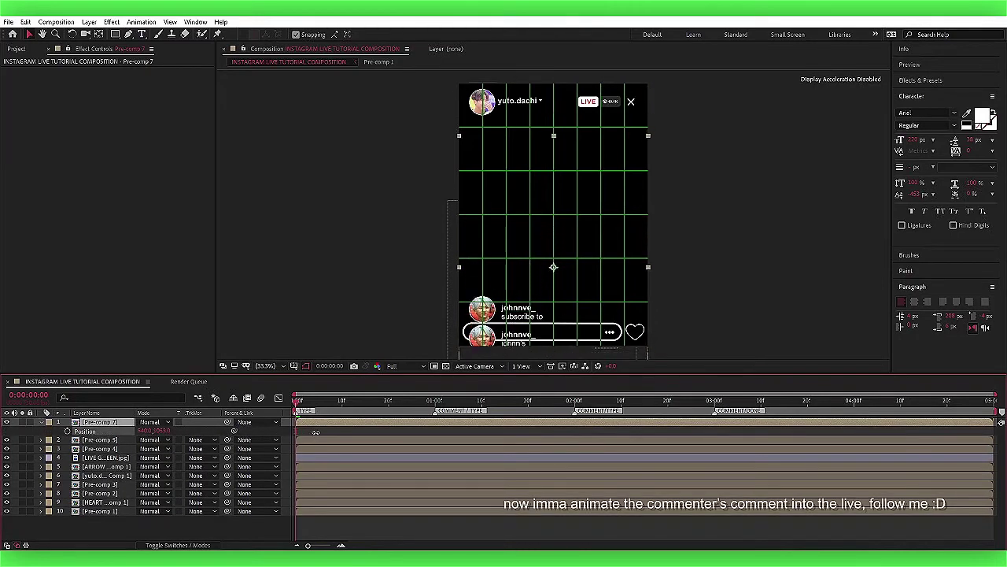
Set Quarter preview resolution and keyframe Pre-comp 7's Position: lowered at 0f, raised at 2:00.
key(p)
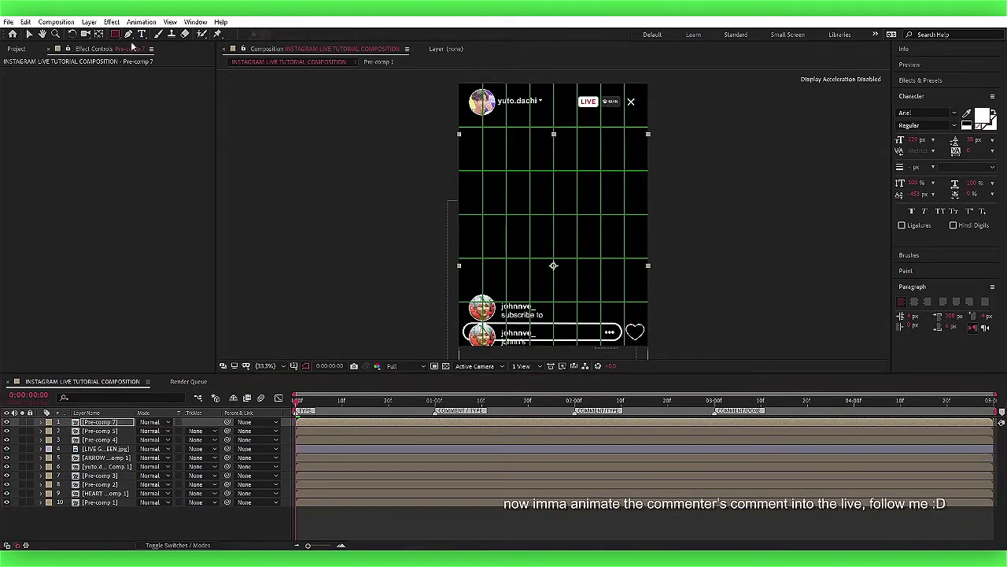
drag(455, 210, 670, 324)
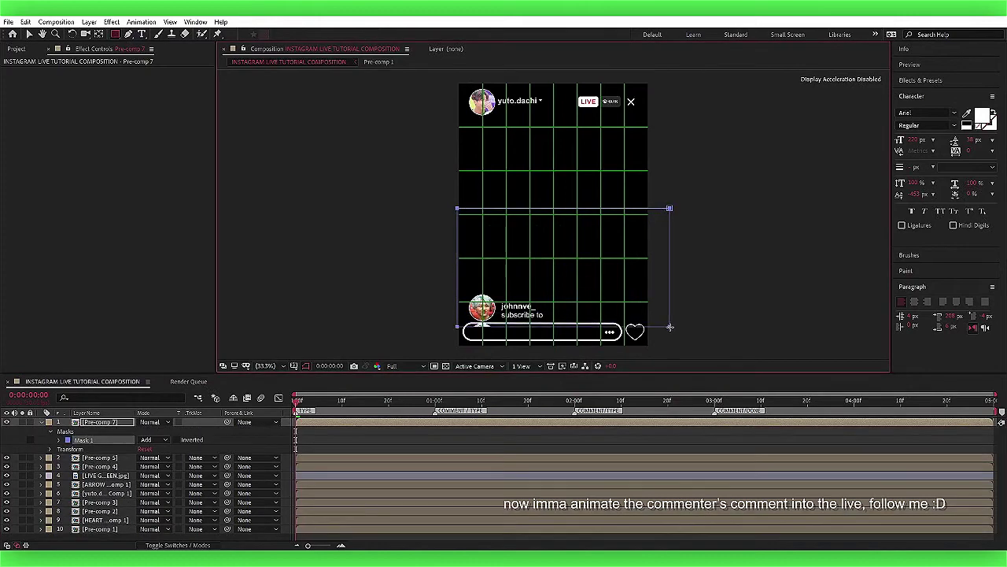
key(ctrl+z)
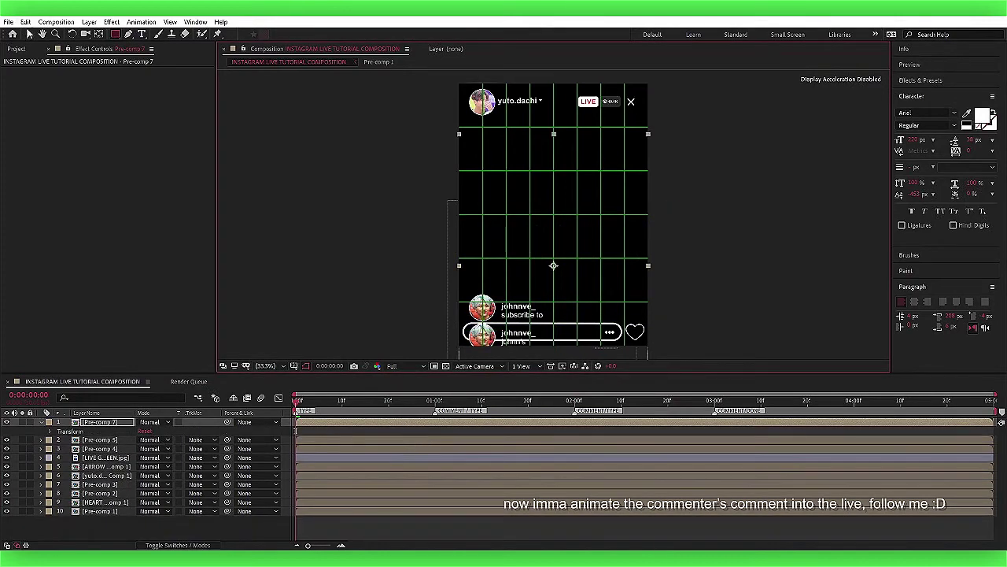
key(v)
click(401, 366)
click(405, 422)
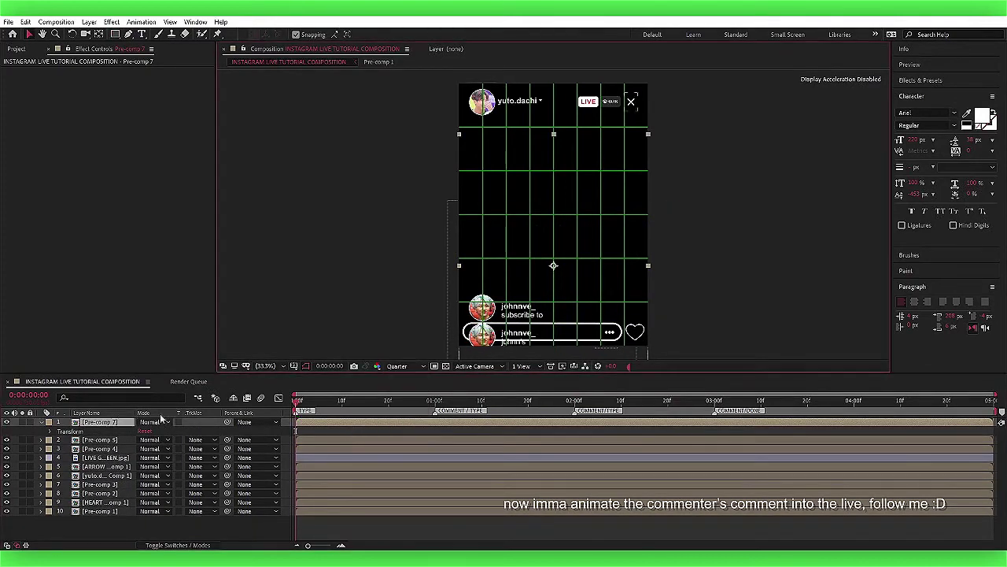
key(alt+shift+p)
mouse_move(158, 431)
mouse_down()
mouse_move(181, 431)
mouse_move(99, 425)
mouse_up()
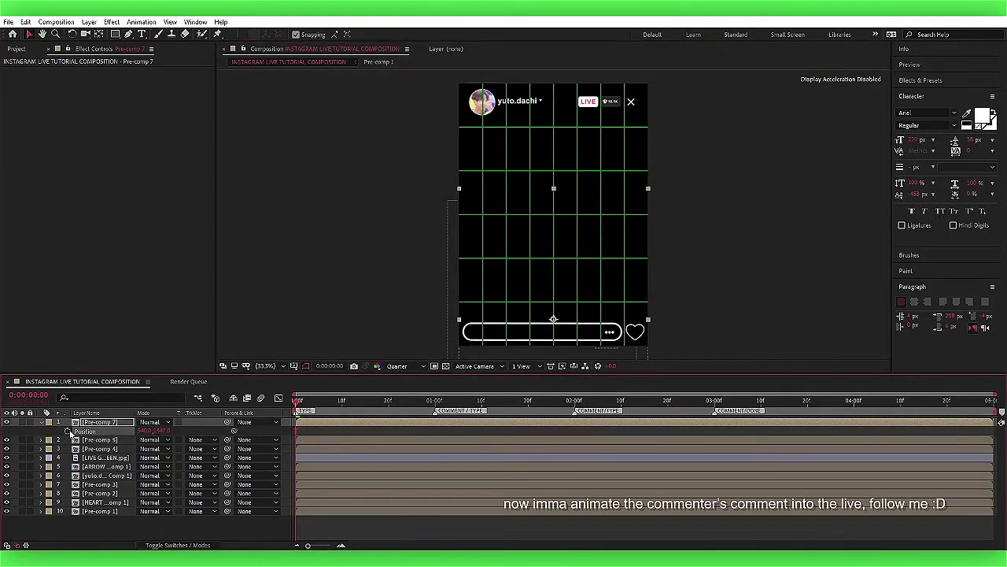
drag(170, 432, 110, 432)
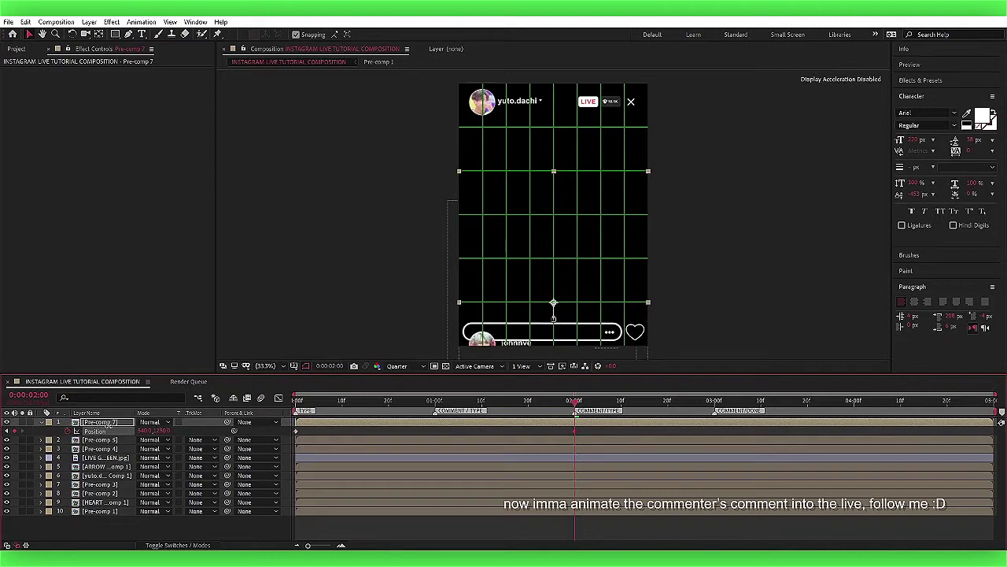
key(shift+Down)
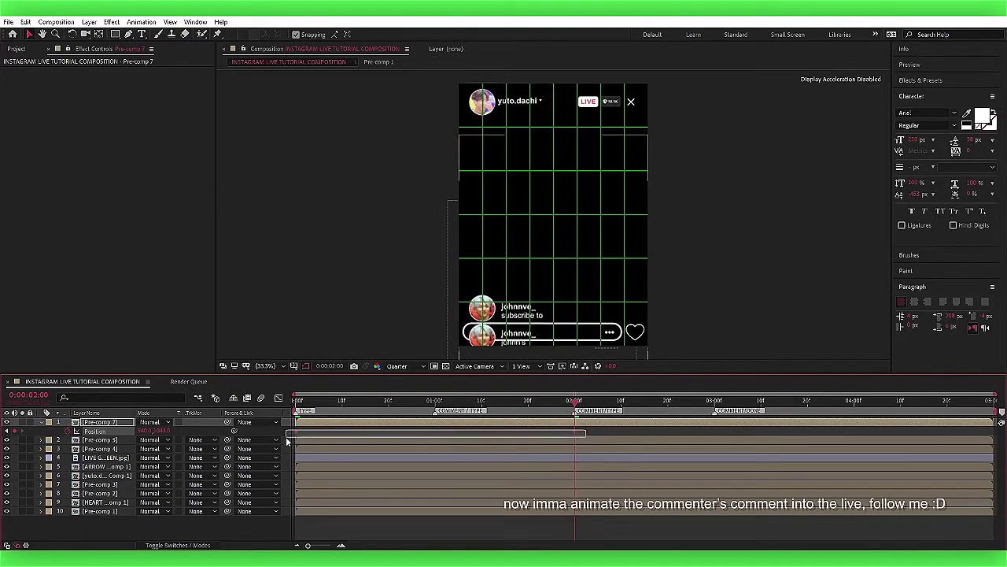
Steepen the position easing in the speed graph and preview the comments sliding up.
click(206, 544)
click(263, 397)
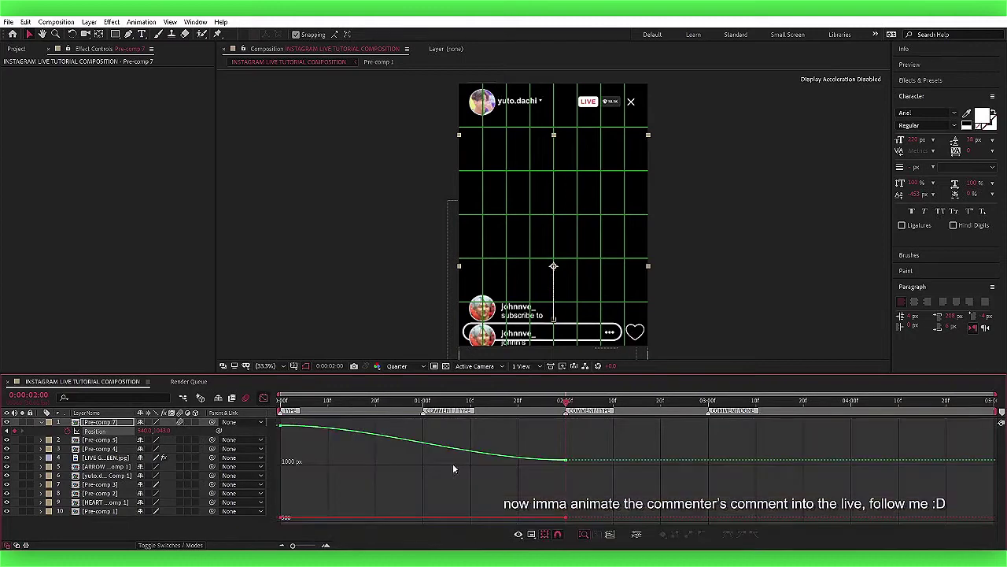
click(534, 535)
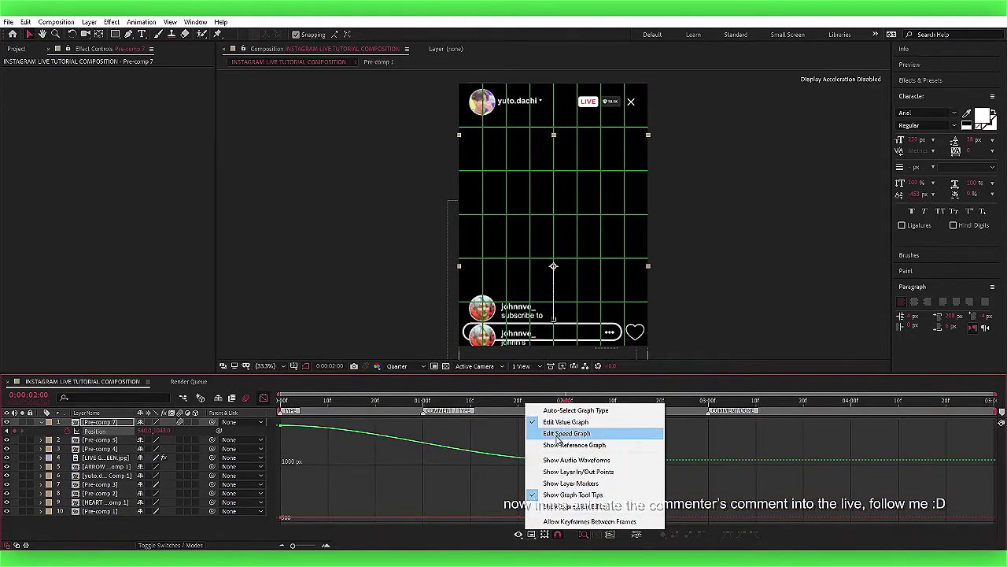
click(557, 434)
drag(484, 516, 438, 517)
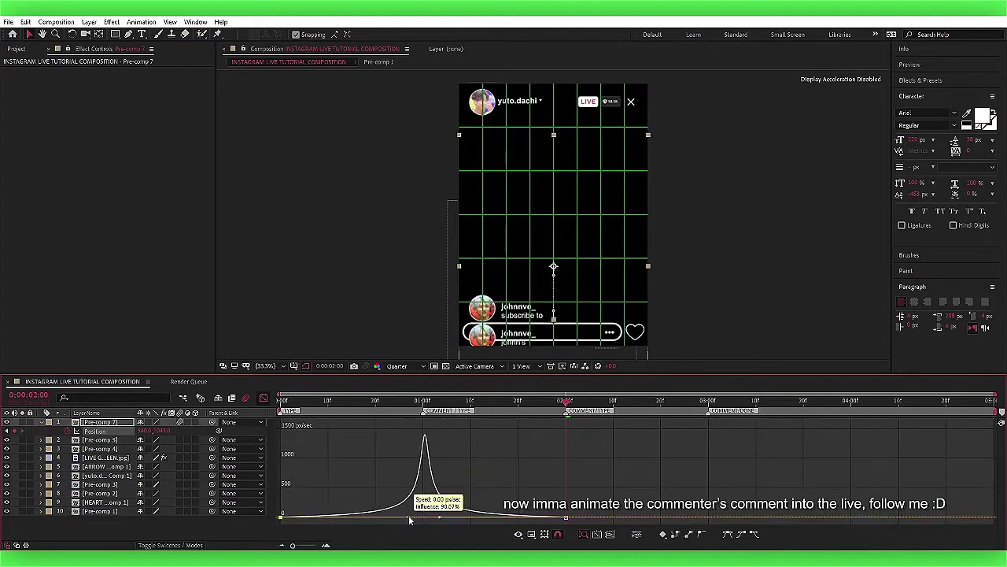
drag(480, 400, 314, 399)
key(space)
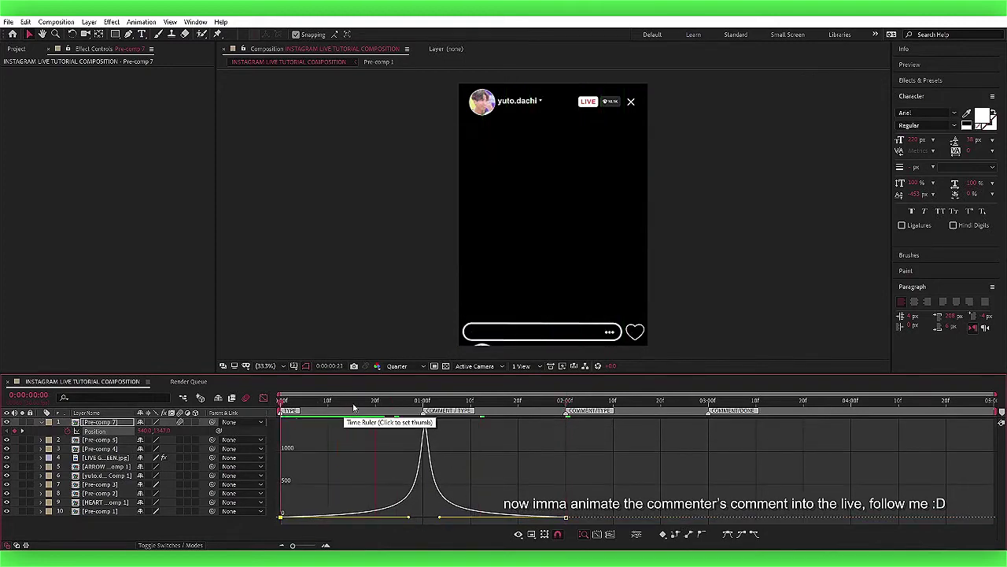
key(shift+F3)
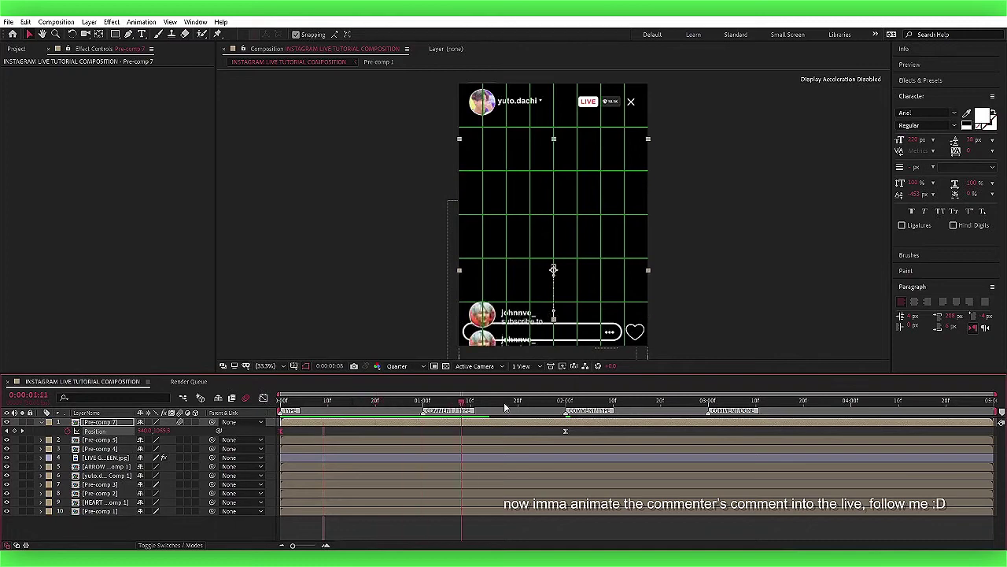
Add a new Null Object, Null 1, to control the comment precomp.
right_click(505, 425)
click(539, 371)
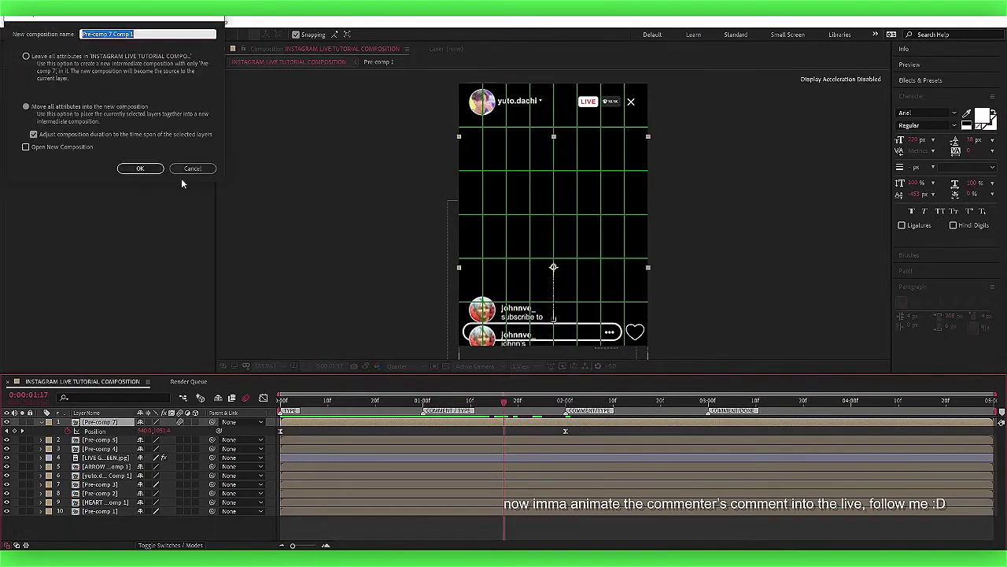
click(183, 169)
right_click(270, 426)
mouse_move(291, 429)
click(425, 491)
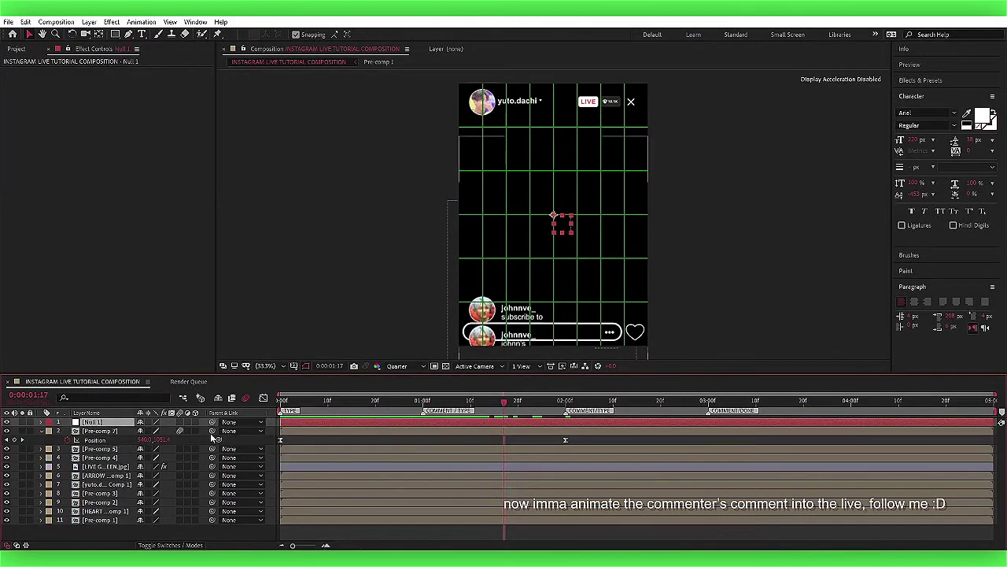
Keyframe Null 1's Position at 1:00 and 3:00, raising it at the second keyframe.
click(424, 402)
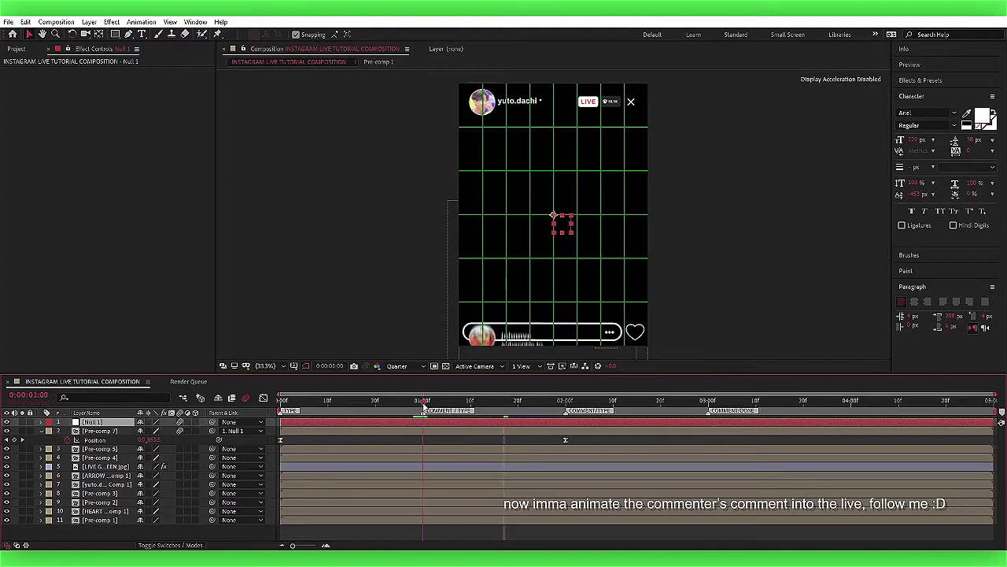
key(alt+shift+p)
click(710, 401)
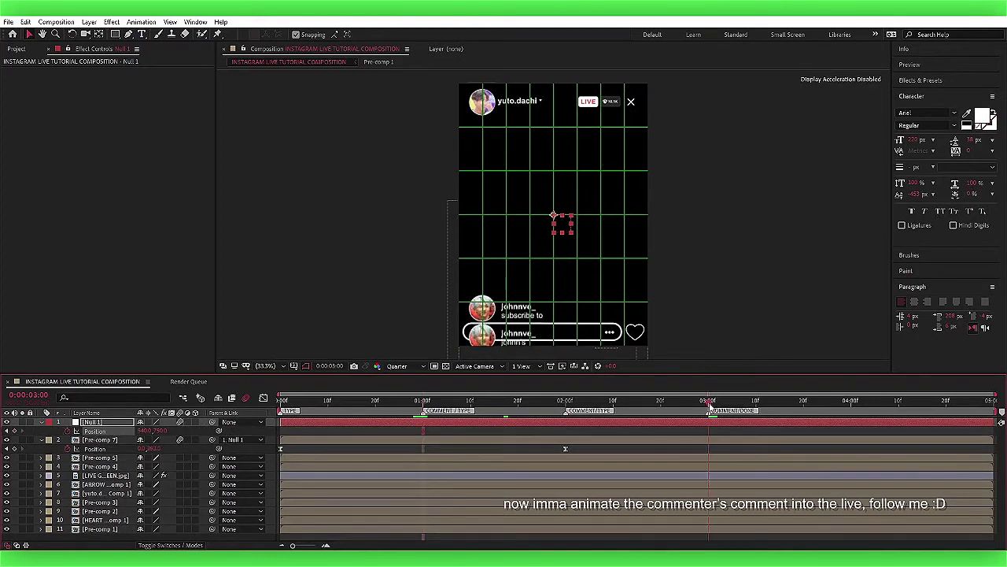
key(shift+Up)
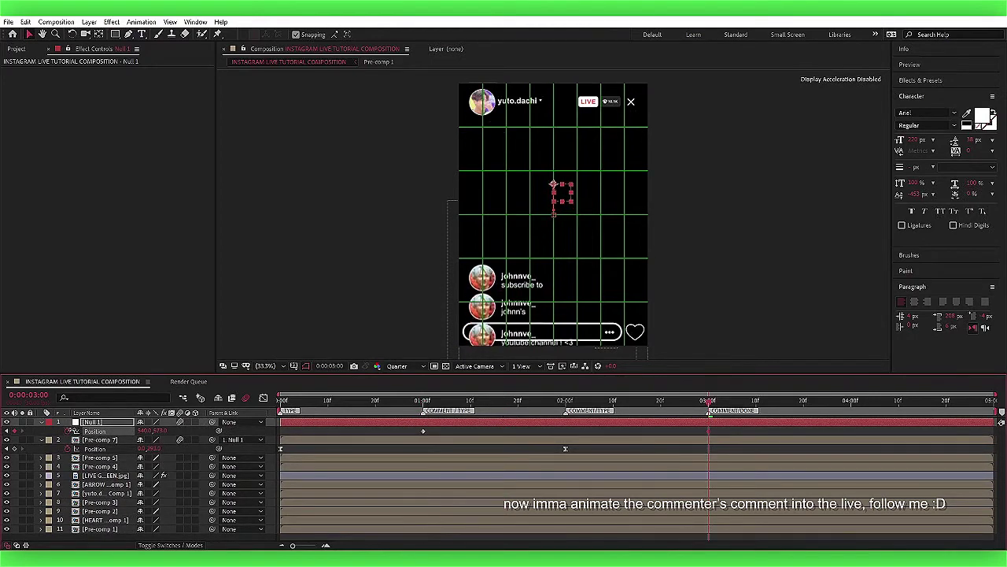
Ease both of Null 1's position keyframes in the speed graph and preview the motion.
click(297, 421)
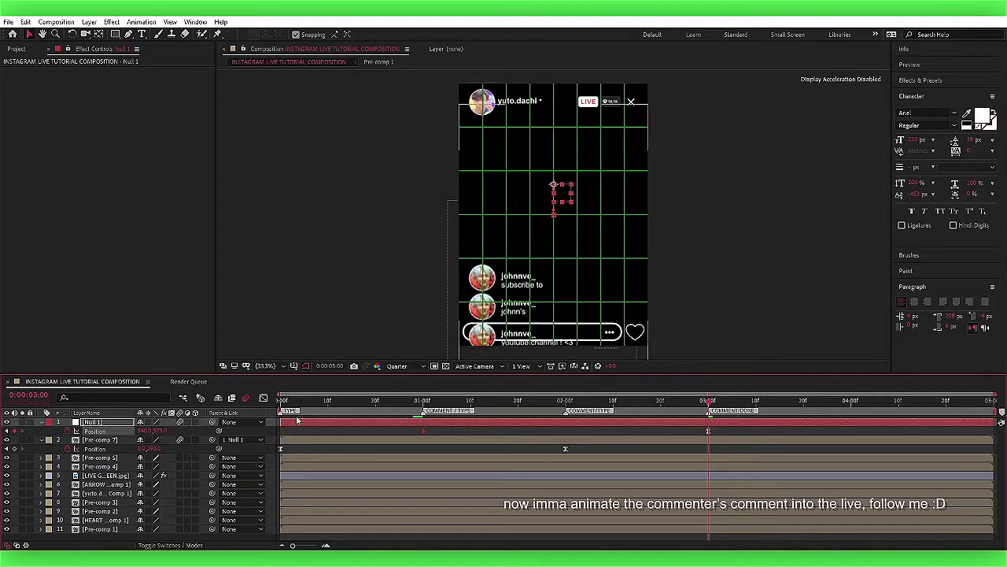
click(264, 398)
drag(673, 521, 603, 515)
mouse_move(504, 517)
mouse_down()
mouse_move(475, 520)
mouse_move(542, 519)
mouse_up()
key(Home)
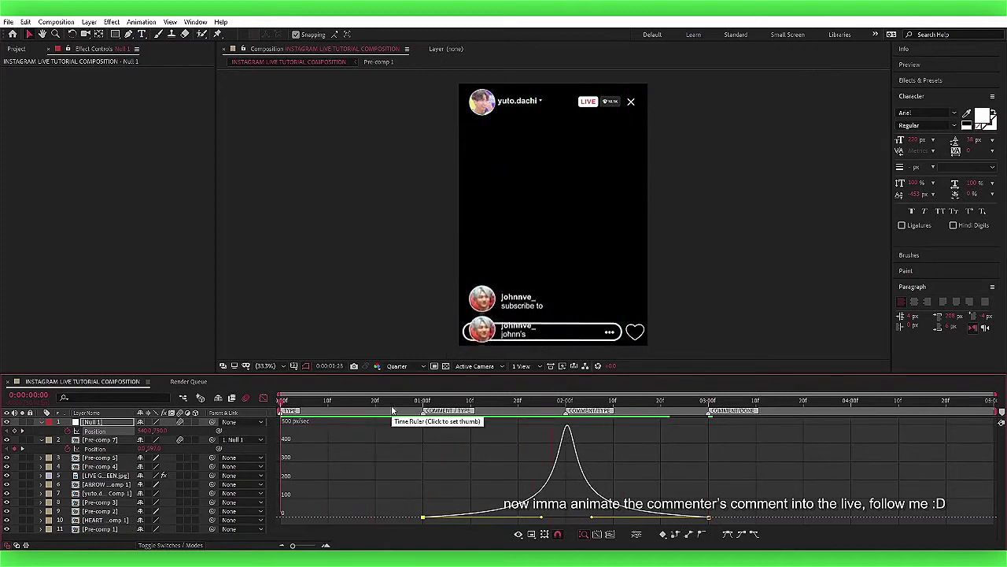
click(565, 402)
Add Null 2 as Null 1's parent and keyframe its Position rising from 2:00 to 4:00.
click(263, 399)
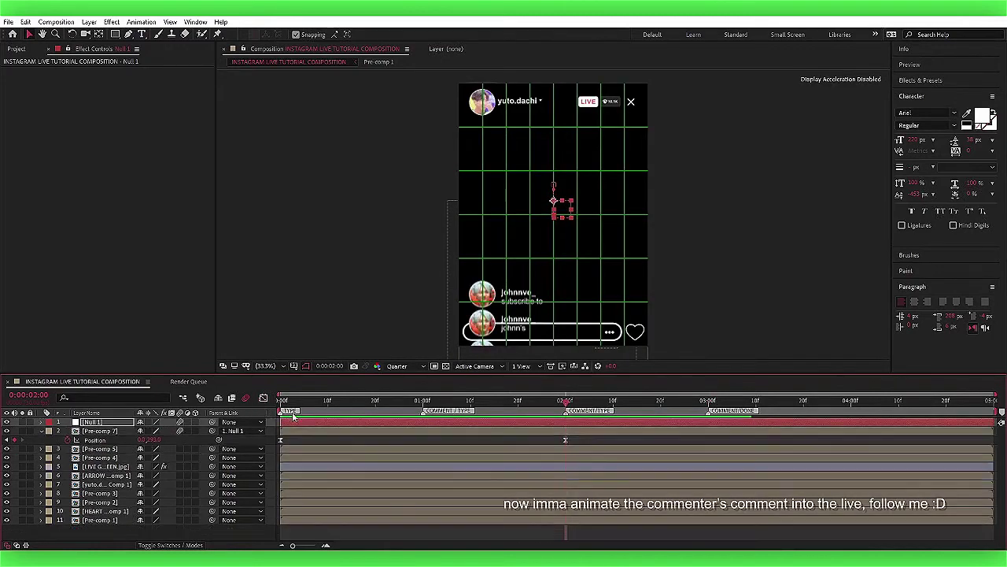
right_click(275, 424)
mouse_move(299, 427)
click(437, 496)
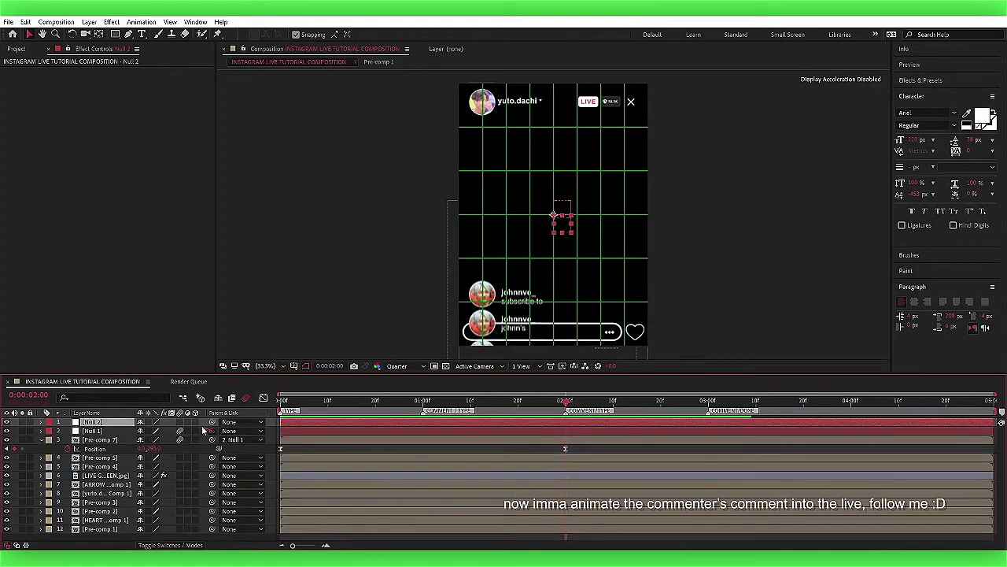
drag(211, 430, 181, 424)
key(alt+shift+p)
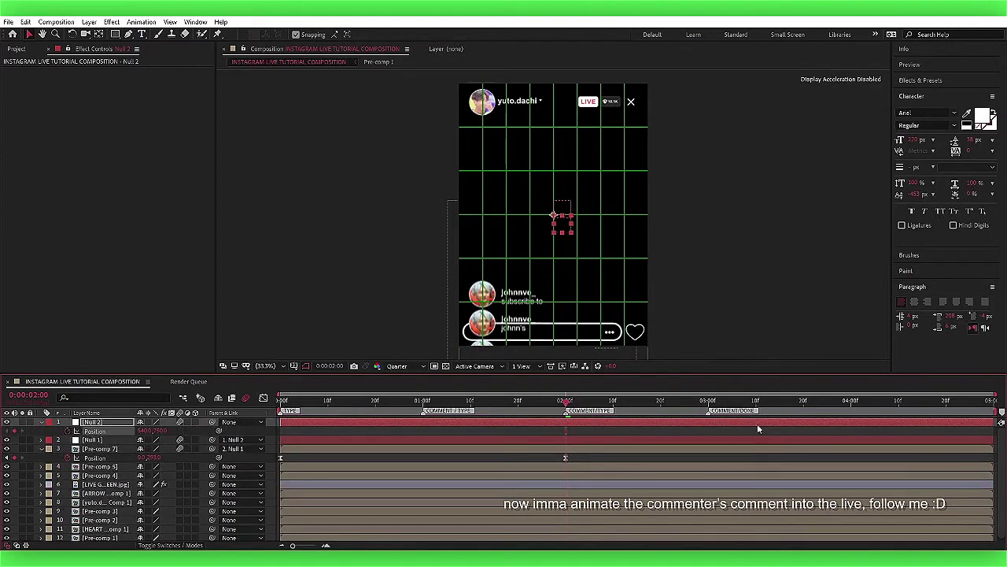
click(771, 402)
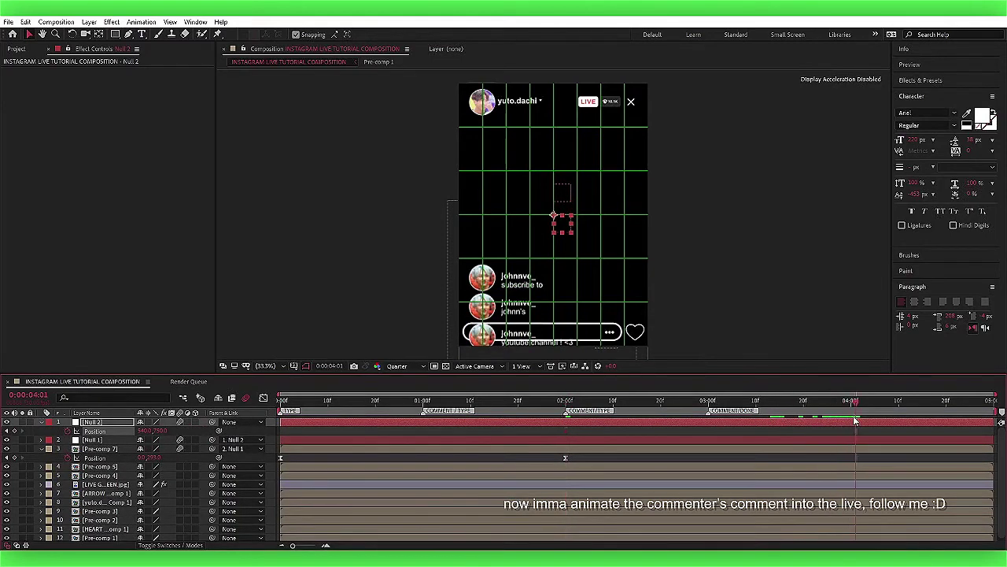
drag(161, 432, 76, 431)
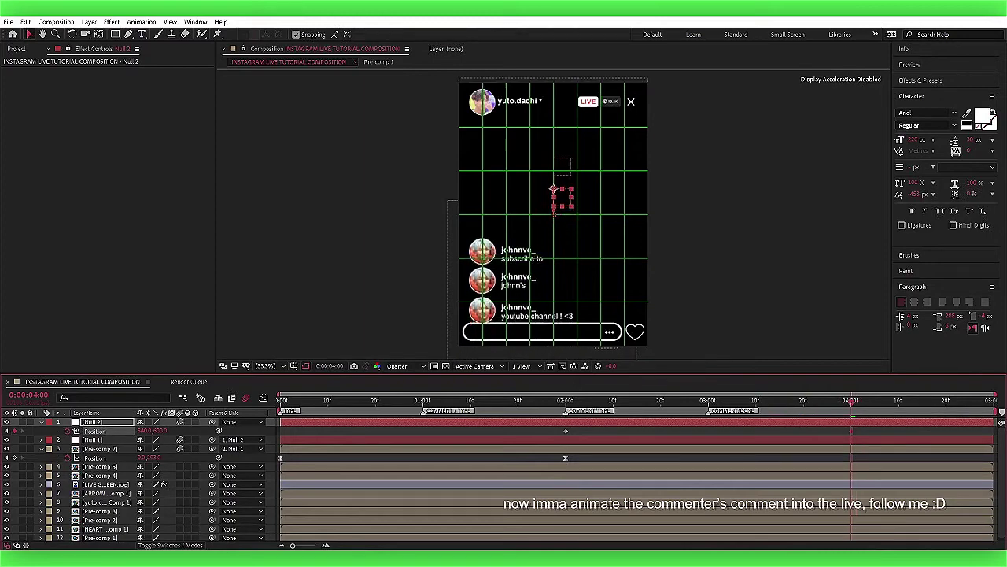
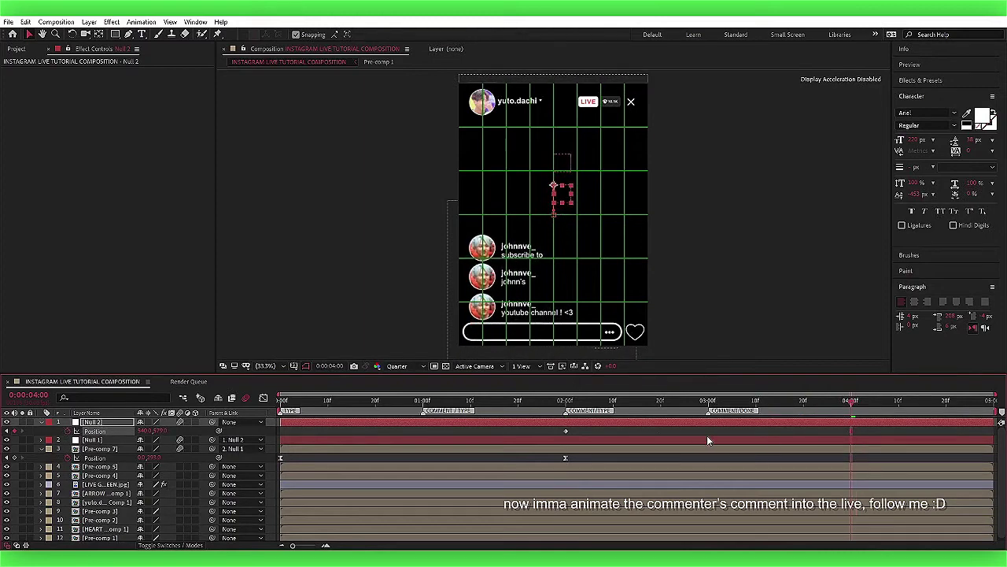
Drag both speed-graph influence handles toward Null 2's middle position keyframe for a sharp ease, and preview it.
click(263, 398)
drag(805, 517, 742, 517)
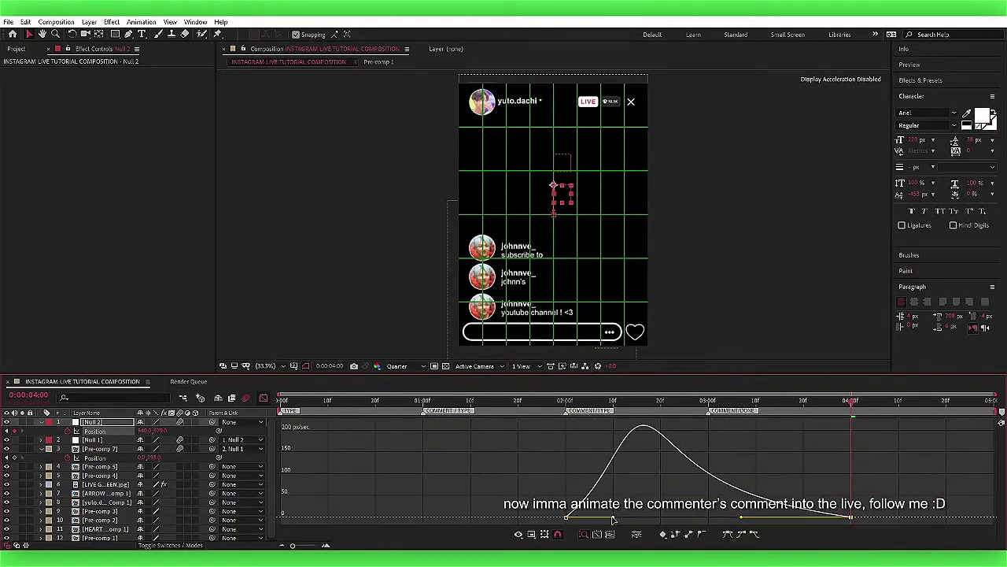
drag(612, 517, 730, 517)
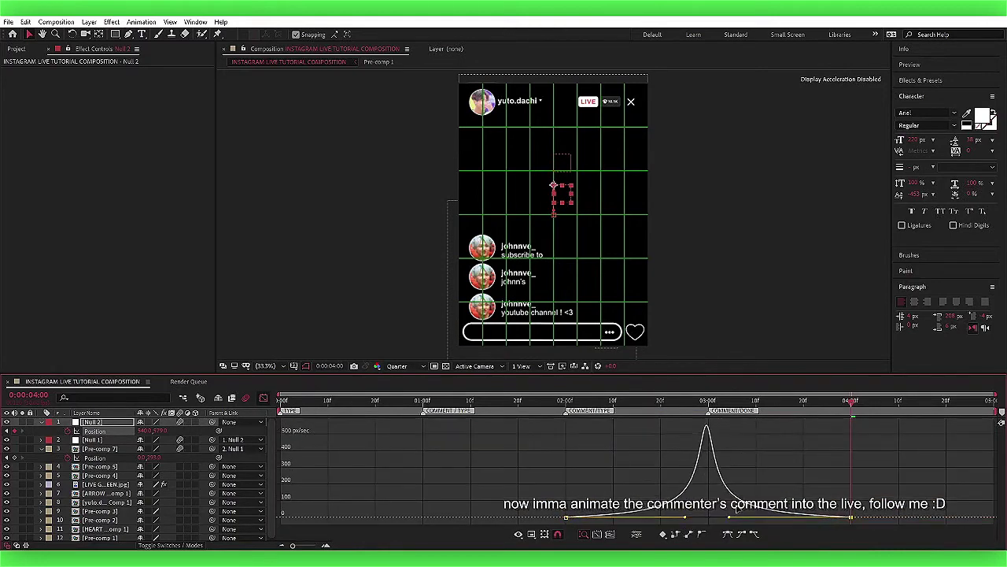
drag(755, 417, 403, 417)
key(space)
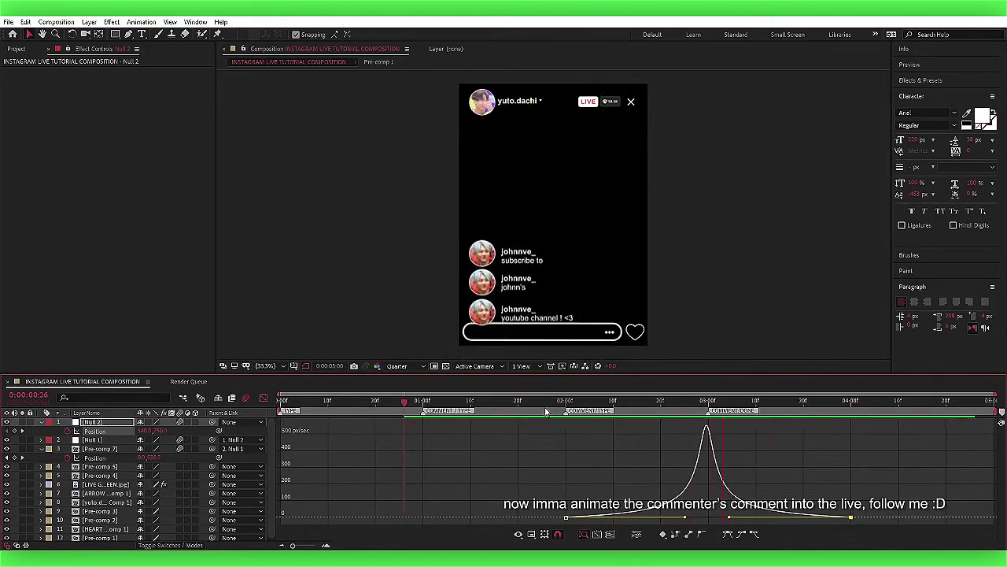
key(space)
click(263, 398)
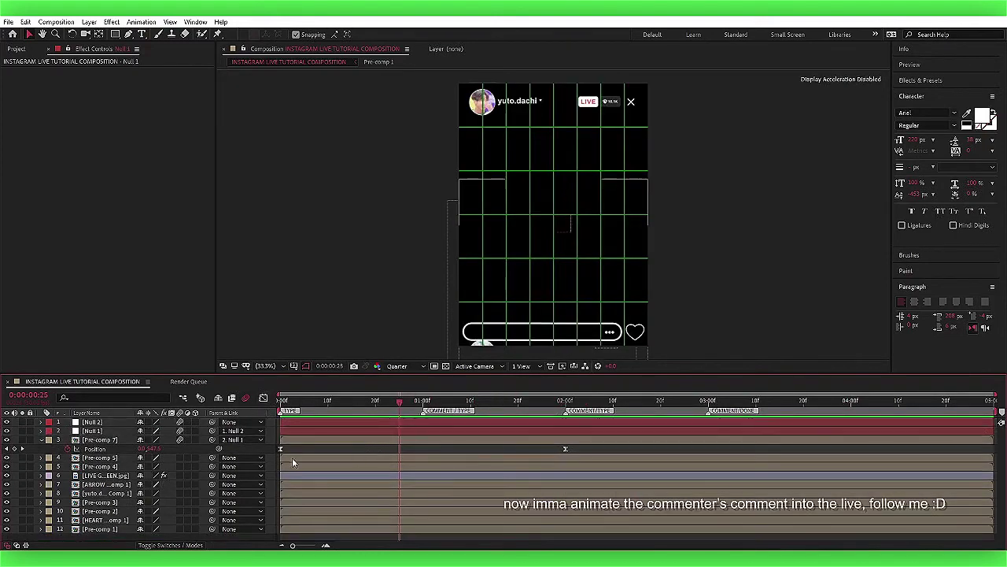
Pre-compose Null 2, Null 1 and Pre-comp 7 into Pre-comp 8.
click(275, 439)
shift+click(331, 422)
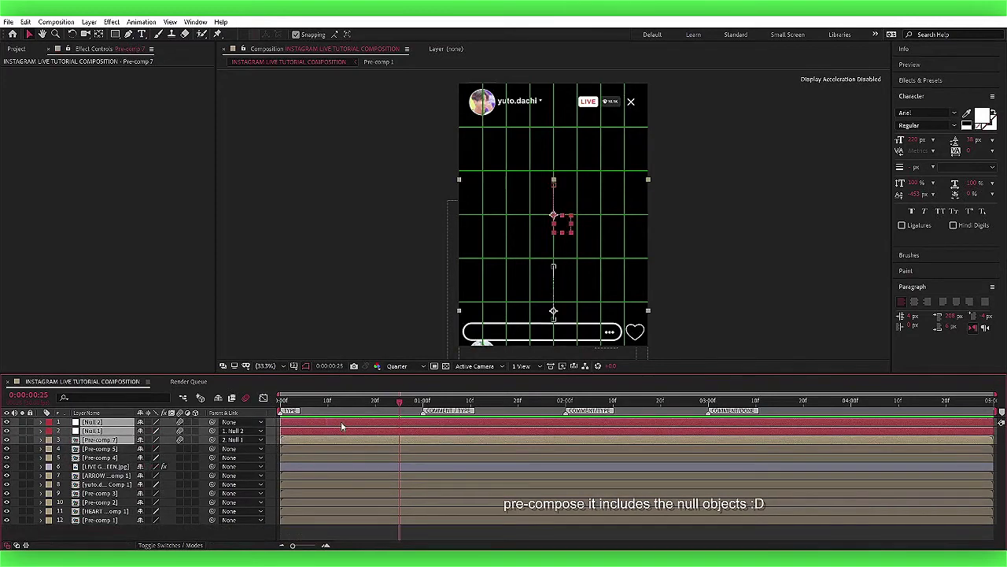
right_click(341, 421)
click(376, 377)
key(Return)
Mask Pre-comp 8 to the lower comment area with a feathered rectangle, then preview.
key(q)
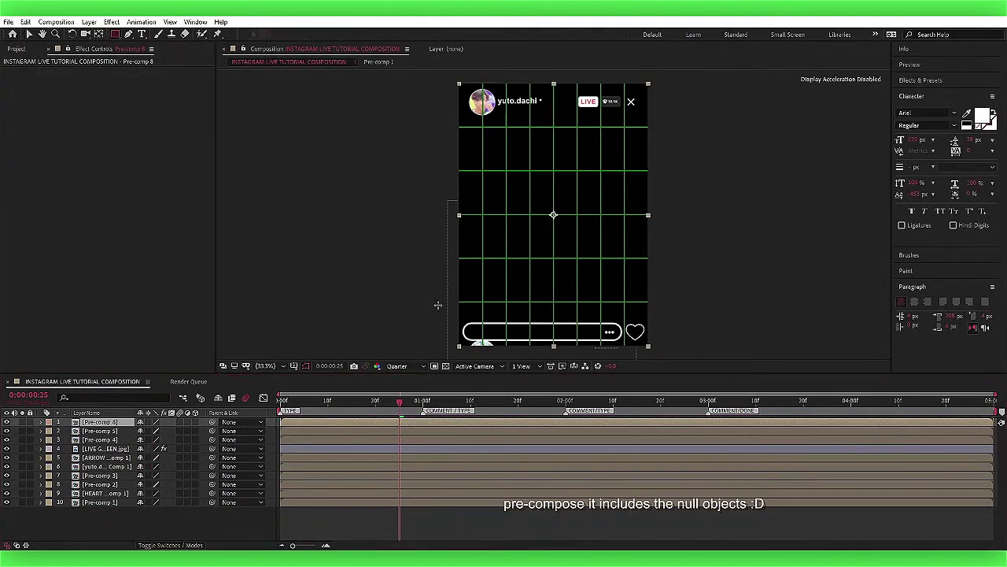
drag(456, 319, 669, 258)
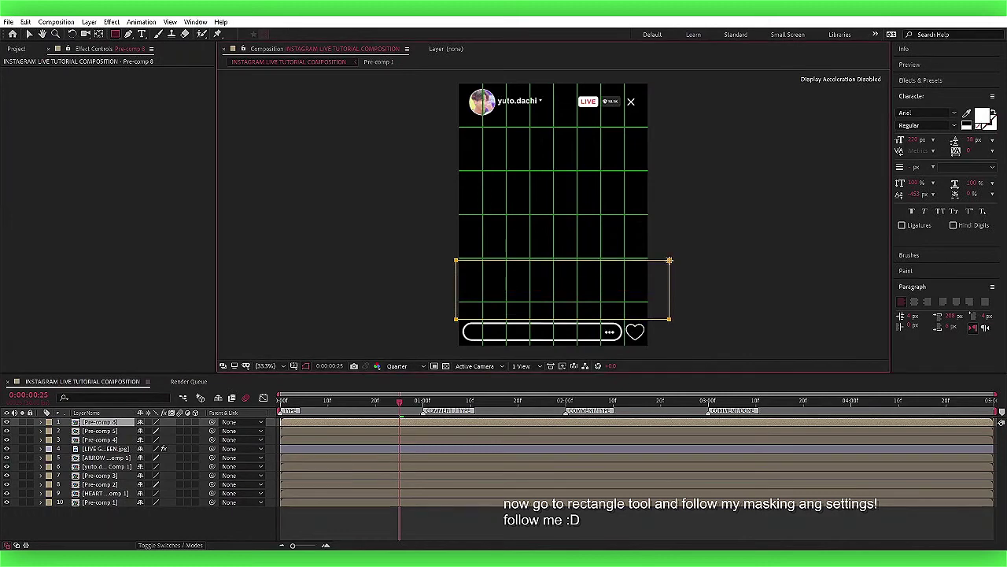
right_click(467, 259)
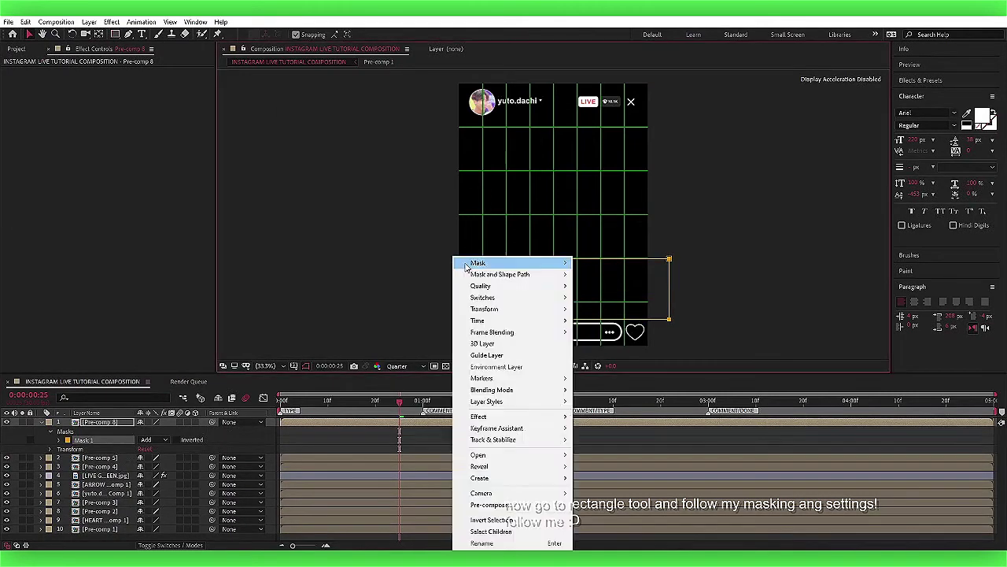
click(629, 288)
key(Return)
key(space)
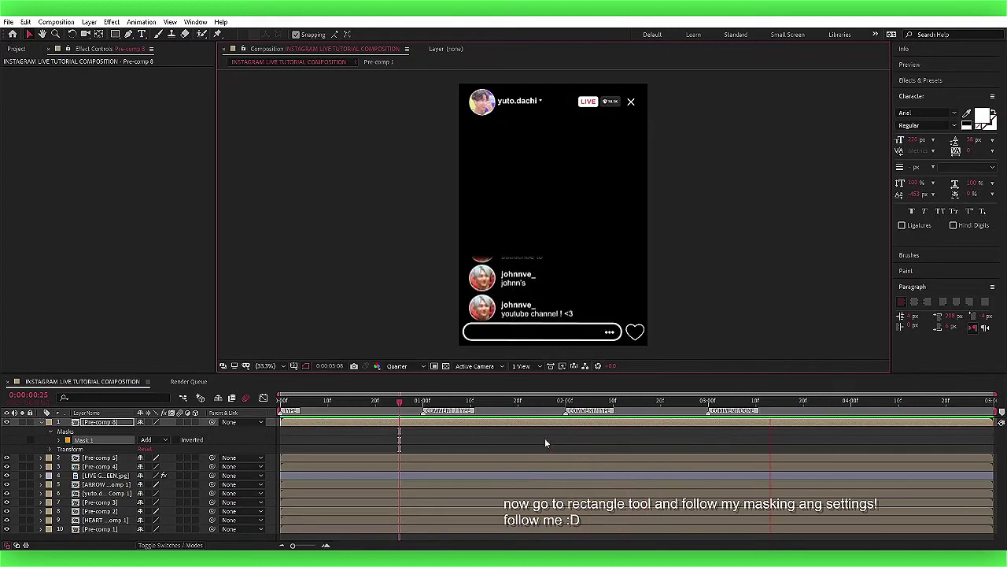
key(space)
Create a new text layer reading 'subscribe to'.
click(331, 423)
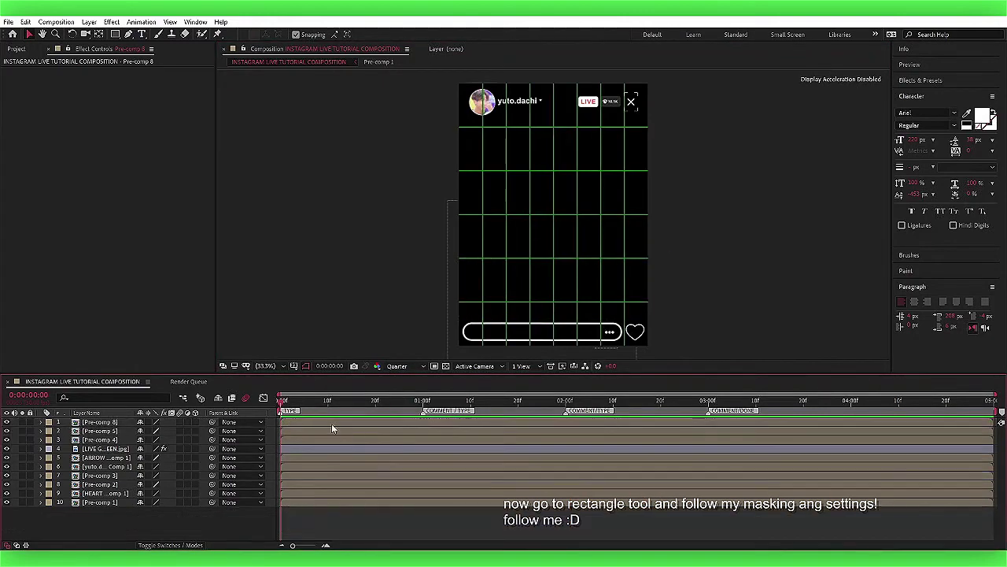
key(ctrl+alt+shift+t)
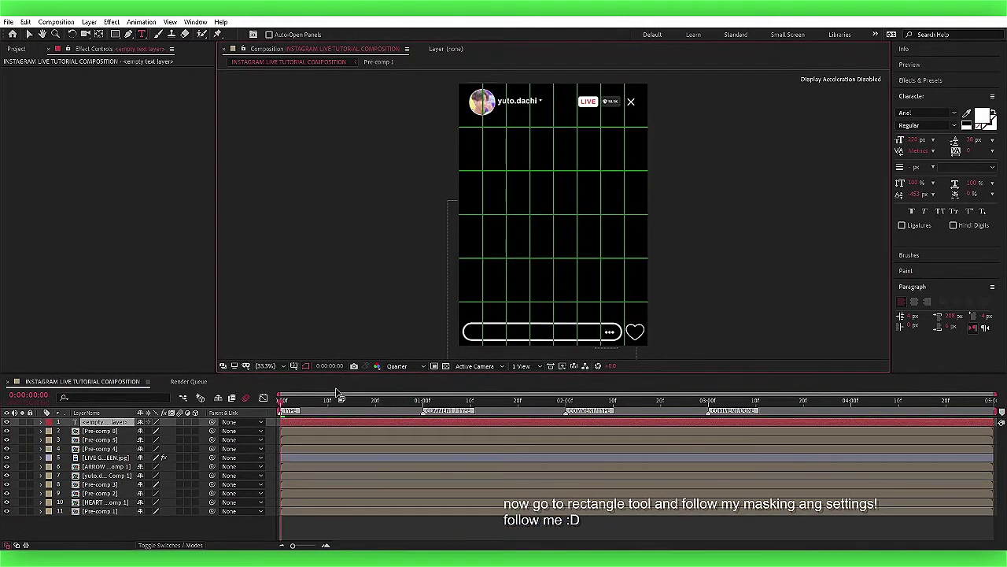
text(S)
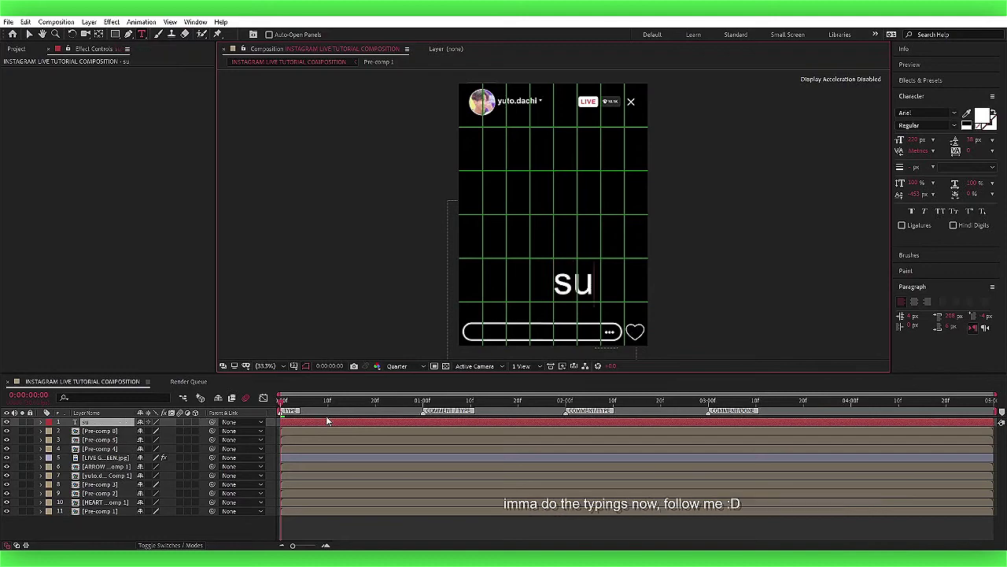
text(ibe)
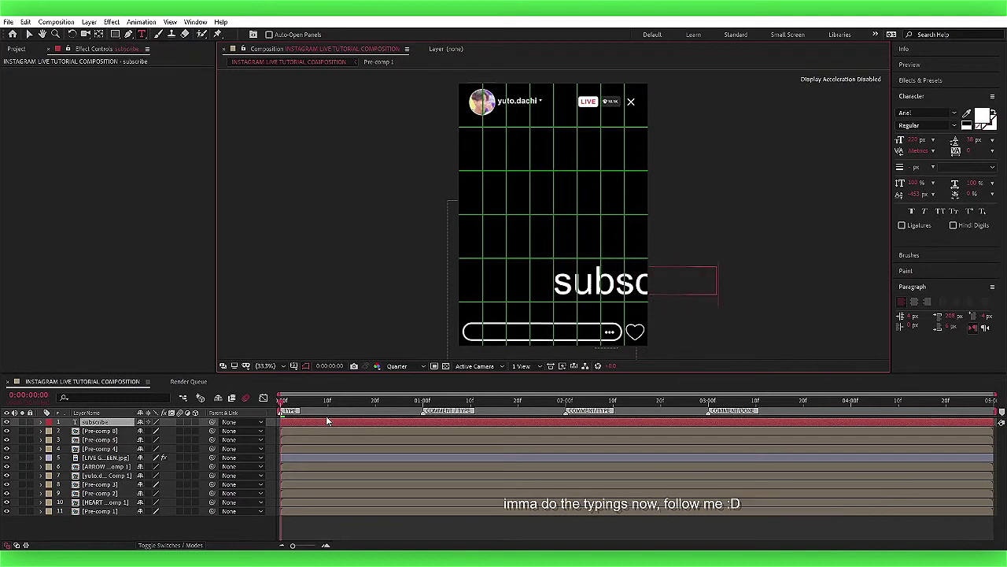
text( to)
key(Escape)
key(v)
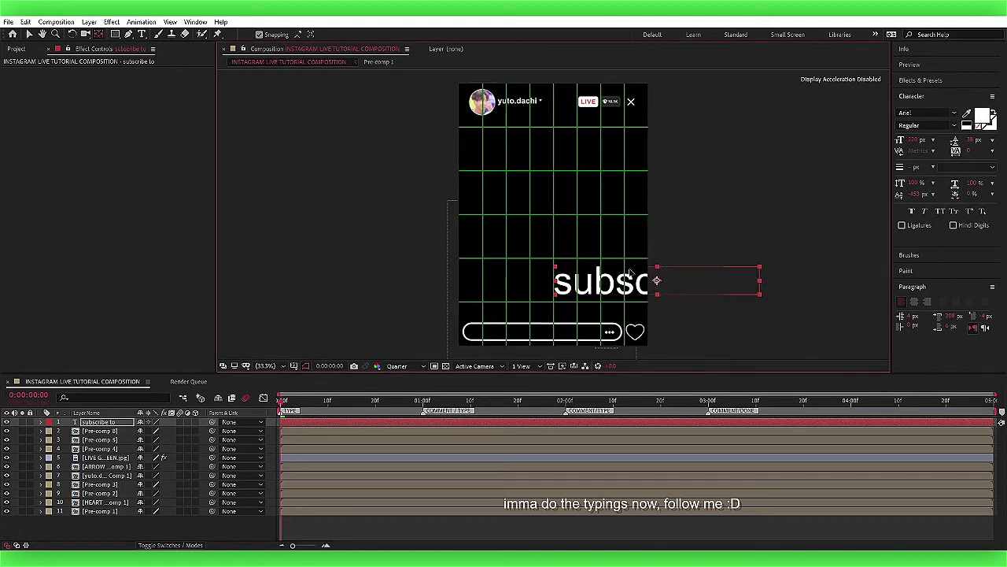
Scale the 'subscribe to' text to about 25% and slide it left into the comment bar.
drag(629, 271, 553, 214)
key(s)
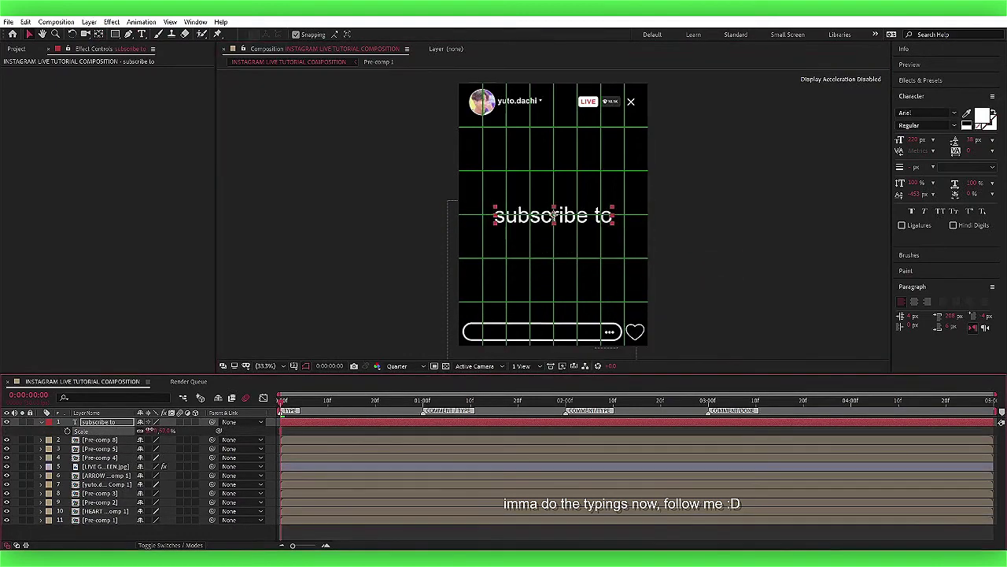
mouse_move(147, 431)
mouse_down()
mouse_move(501, 438)
mouse_move(428, 441)
mouse_up()
key(p)
text(s)
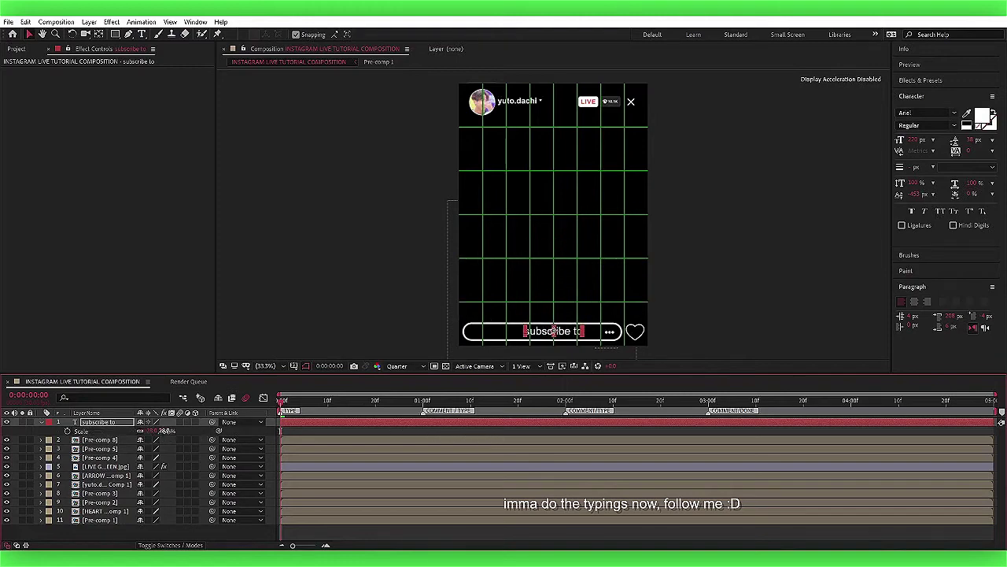
text(5)
key(Return)
key(p)
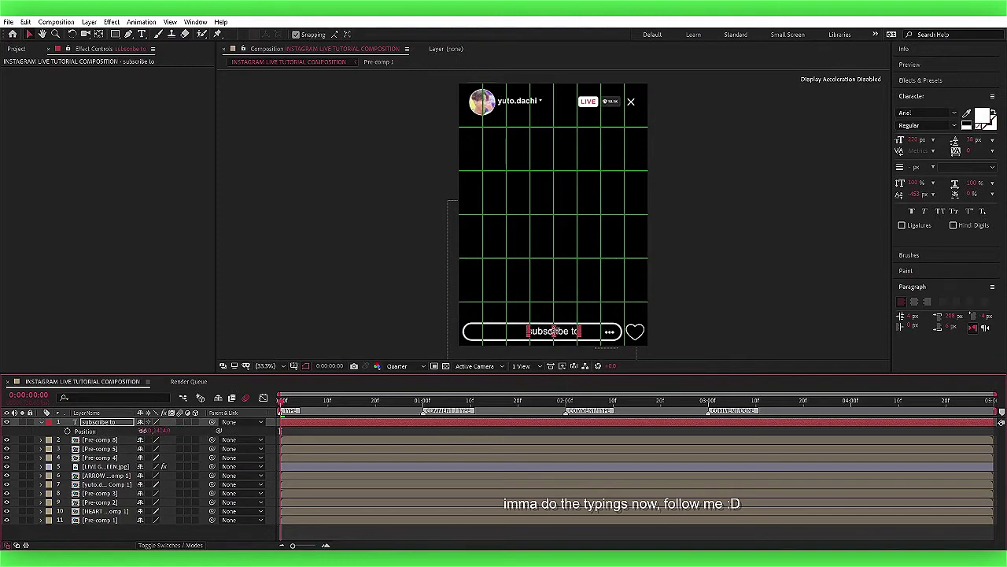
drag(147, 431, 4, 446)
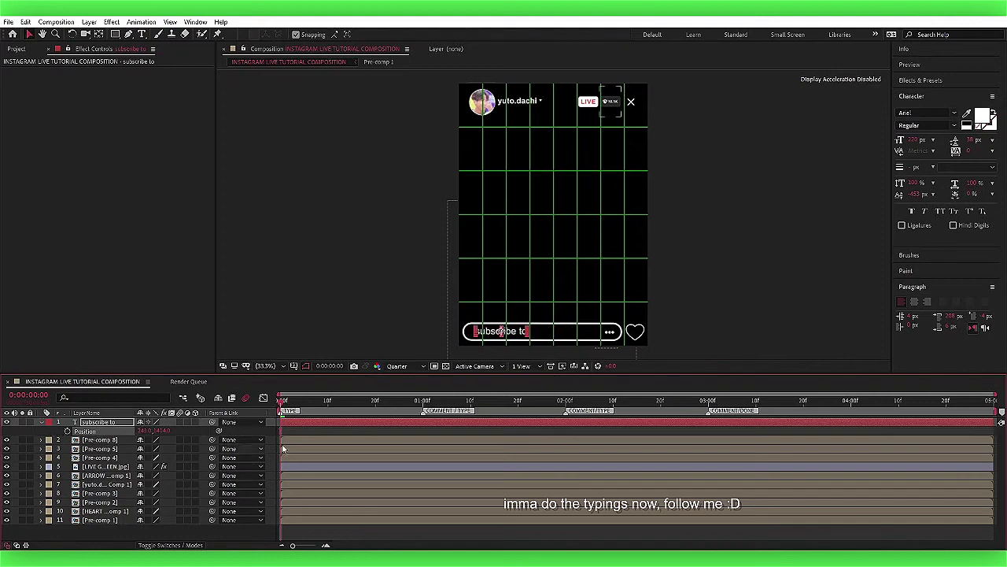
click(310, 422)
key(p)
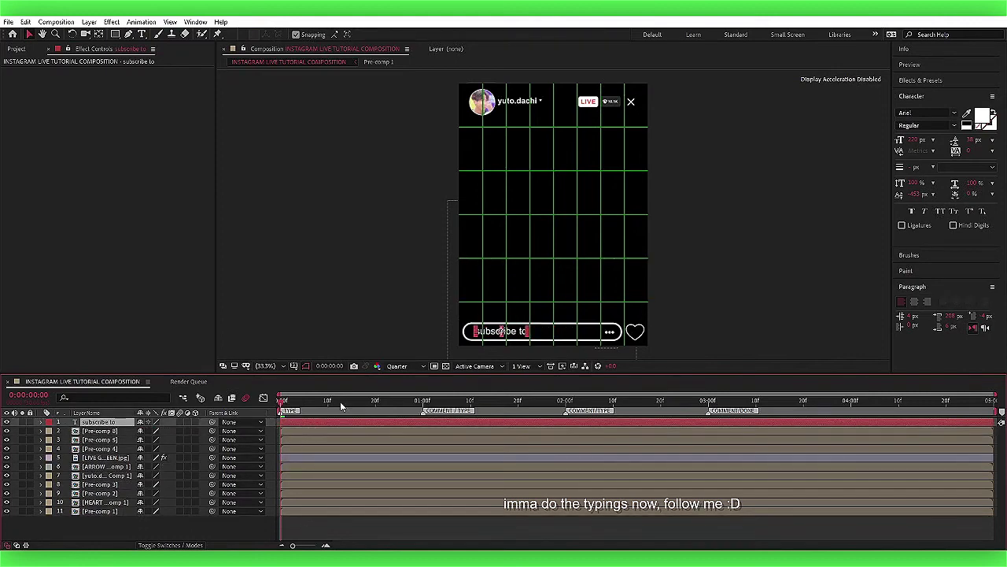
Trim the text layer to end at 1:01 and return to the comp start.
drag(437, 417, 432, 429)
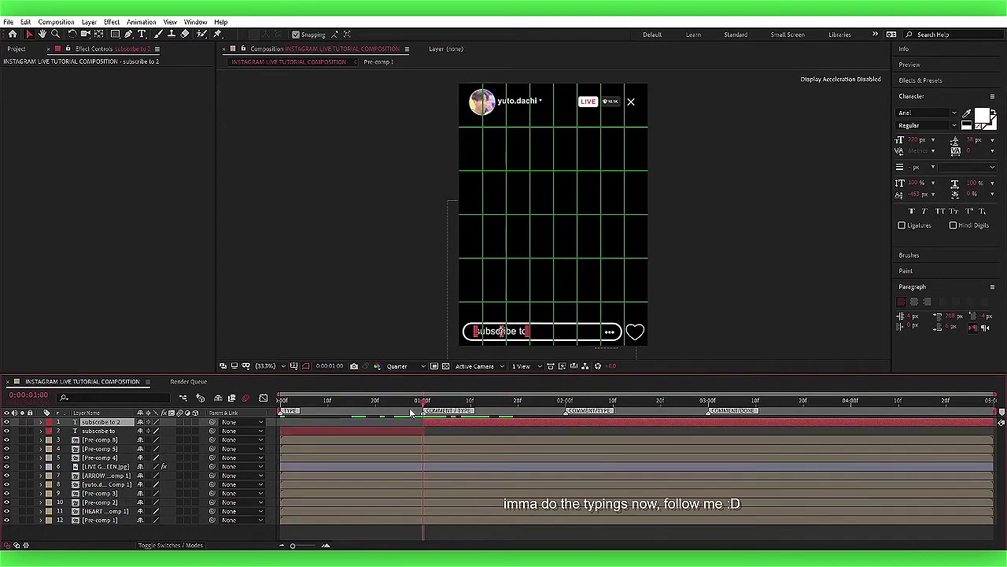
key(alt+bracketright)
key(Home)
click(328, 426)
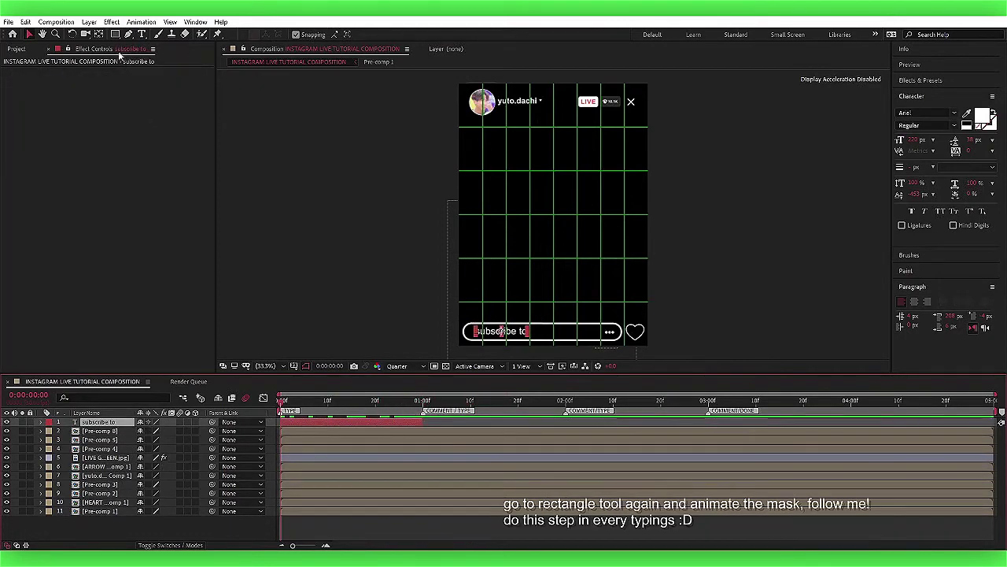
Draw a rectangle mask over the text and keyframe its path, shrinking it to a left sliver.
key(q)
drag(463, 321, 547, 343)
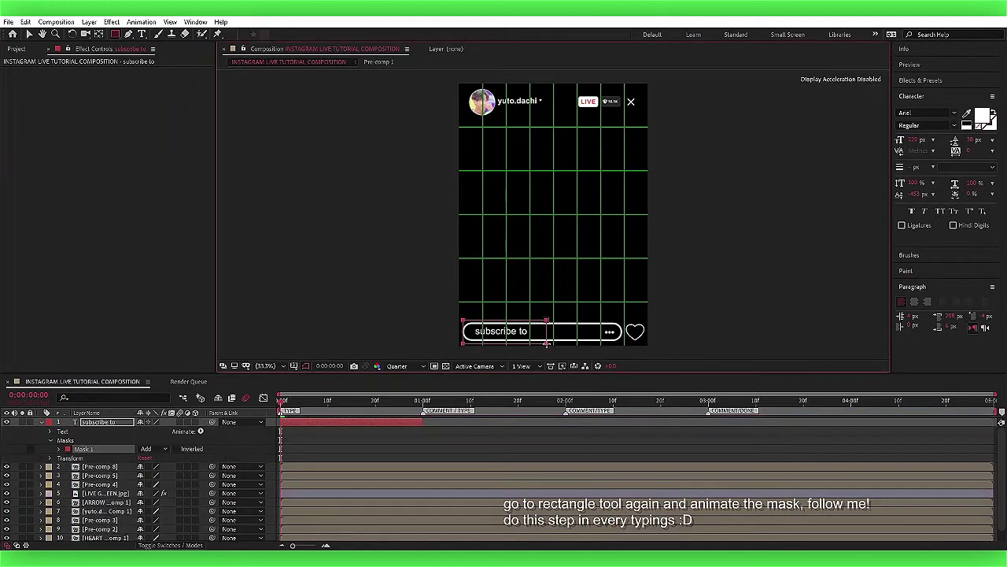
key(v)
key(m)
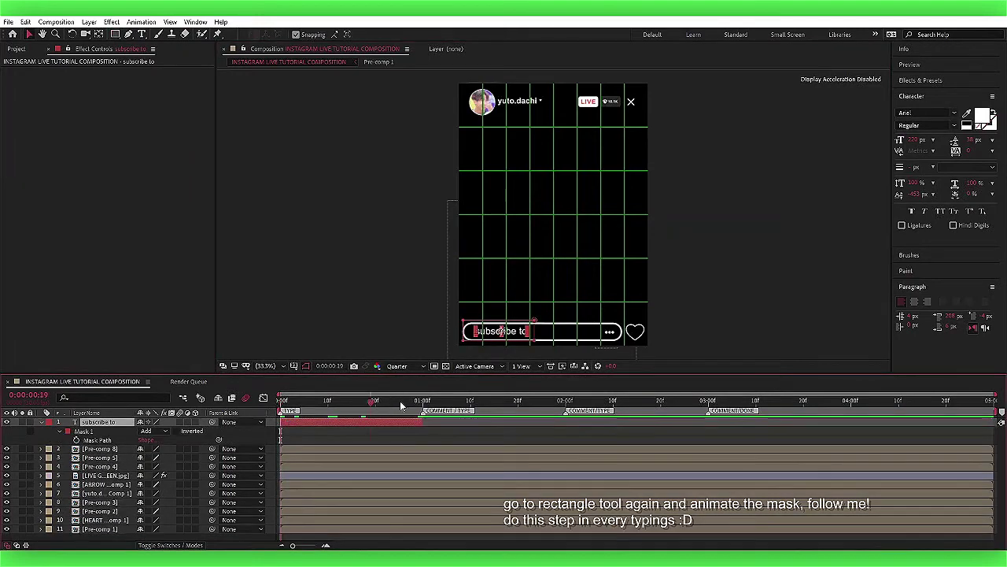
click(76, 440)
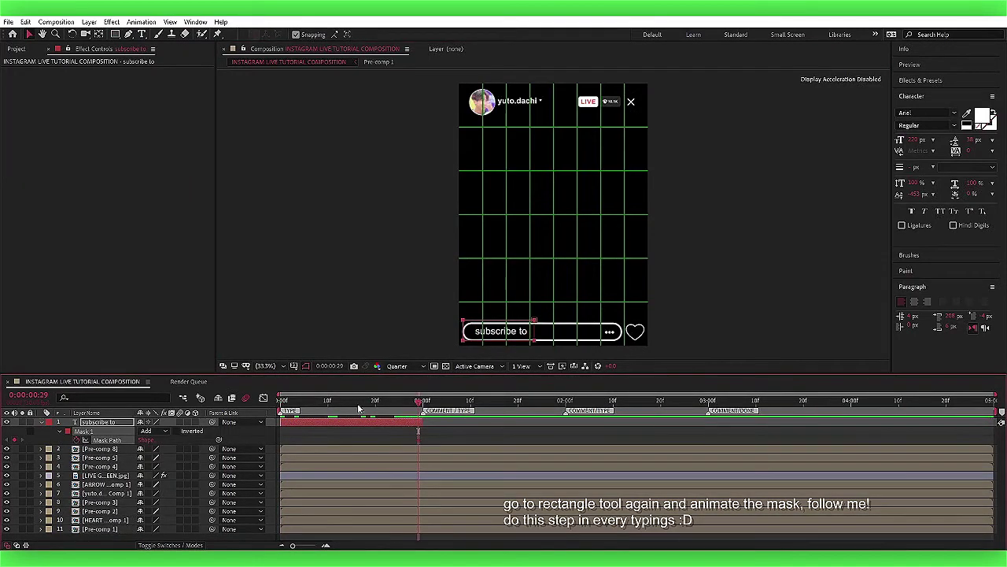
drag(535, 334, 464, 333)
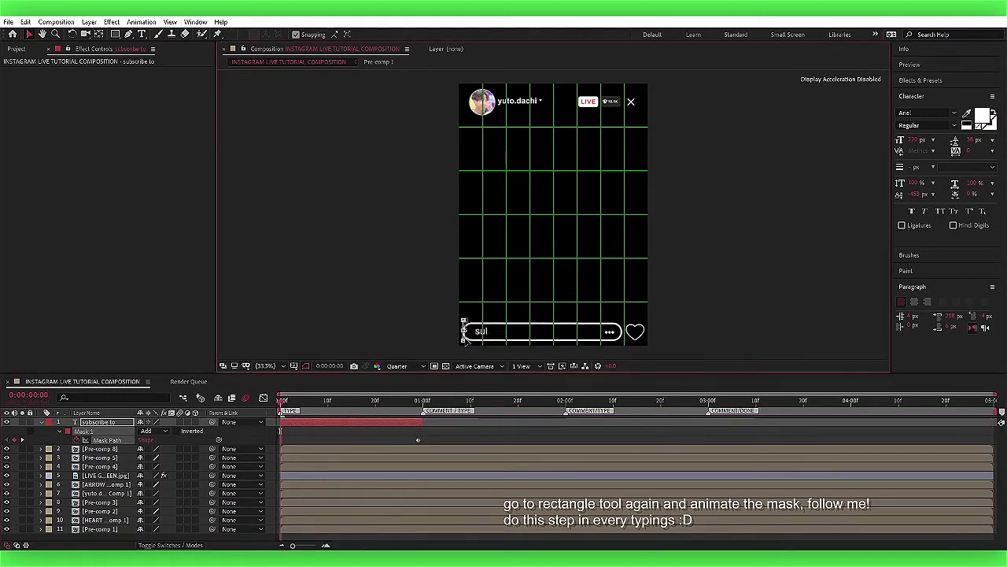
Select the Mask Path keyframes and open the text layer's Mask Feather settings.
drag(444, 429, 276, 460)
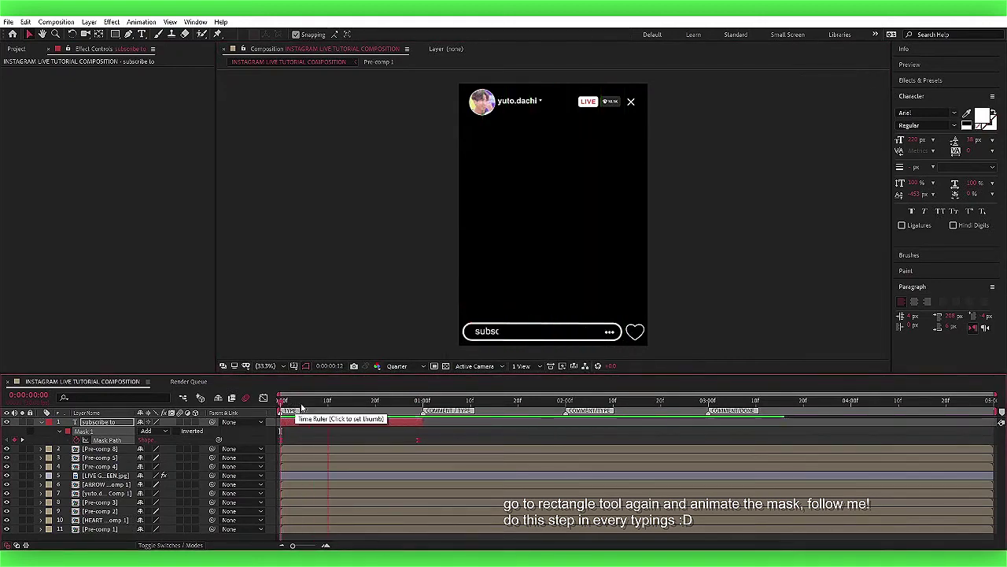
right_click(406, 423)
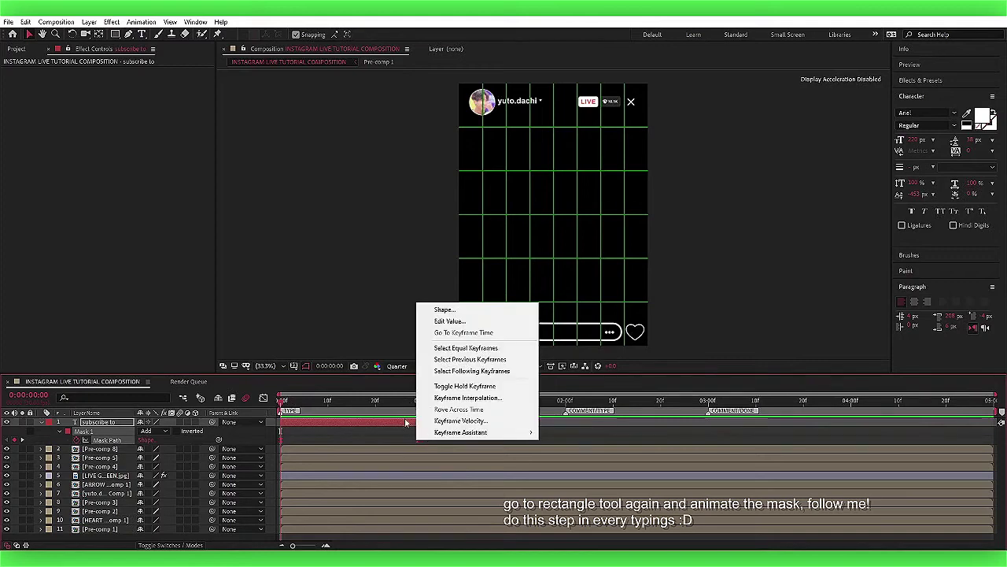
click(423, 442)
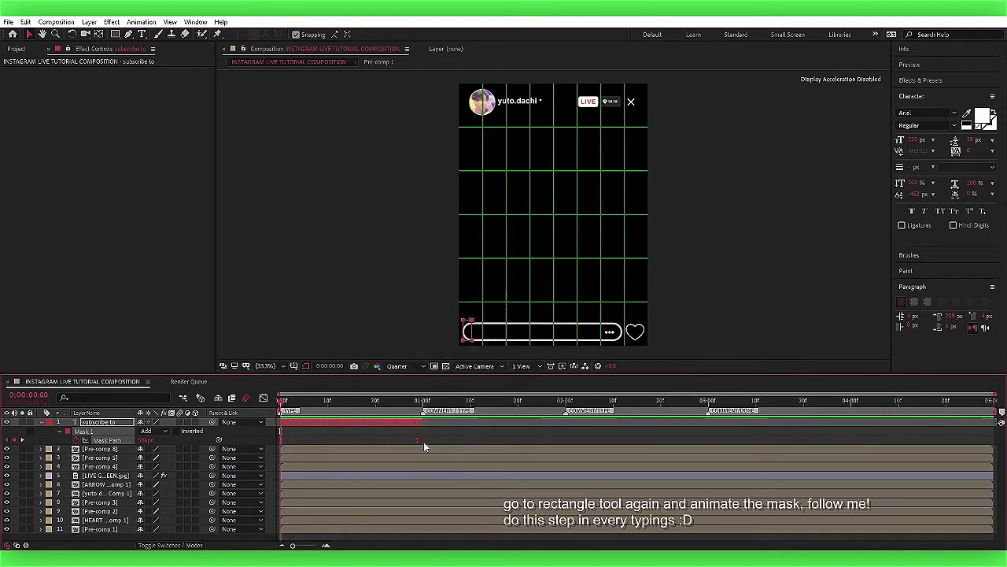
right_click(472, 324)
mouse_move(551, 33)
click(633, 57)
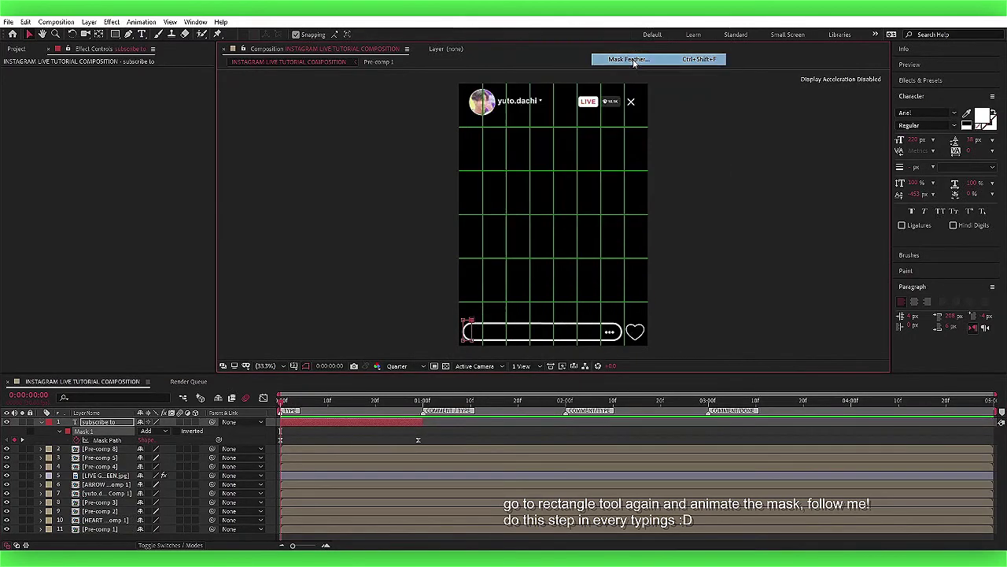
Apply the mask feather, then split the comment layer at one second and preview.
key(Return)
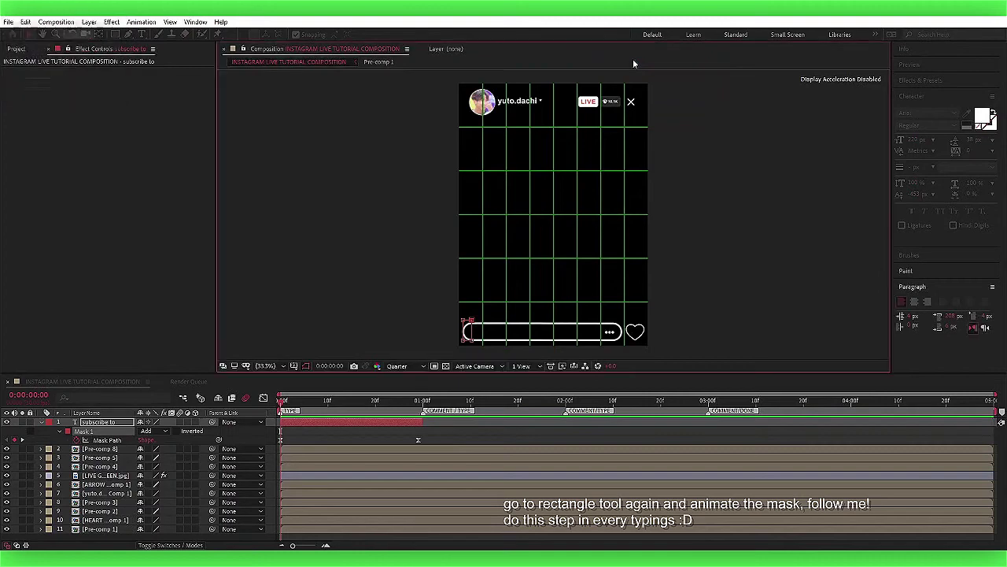
click(422, 403)
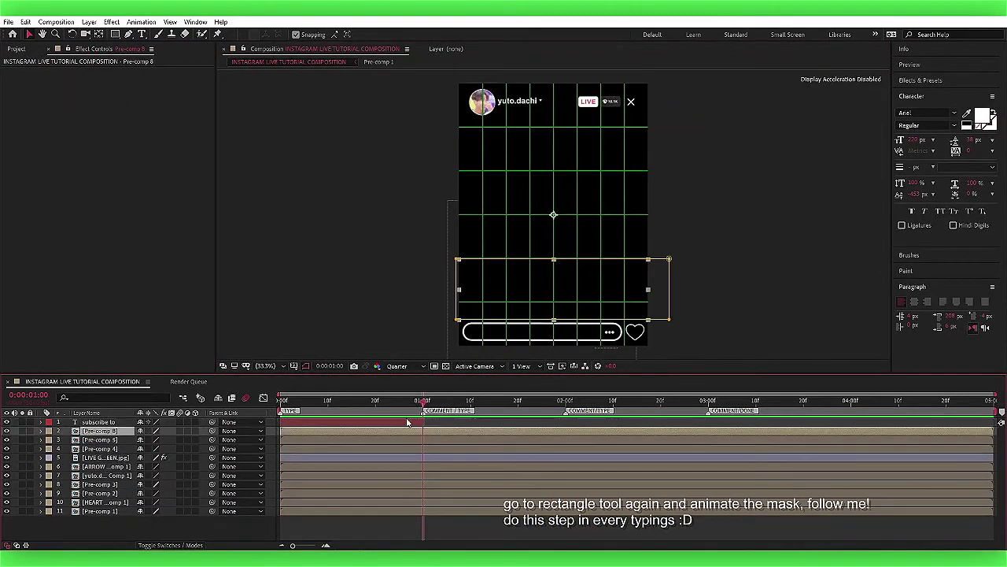
key(ctrl+shift+d)
key(space)
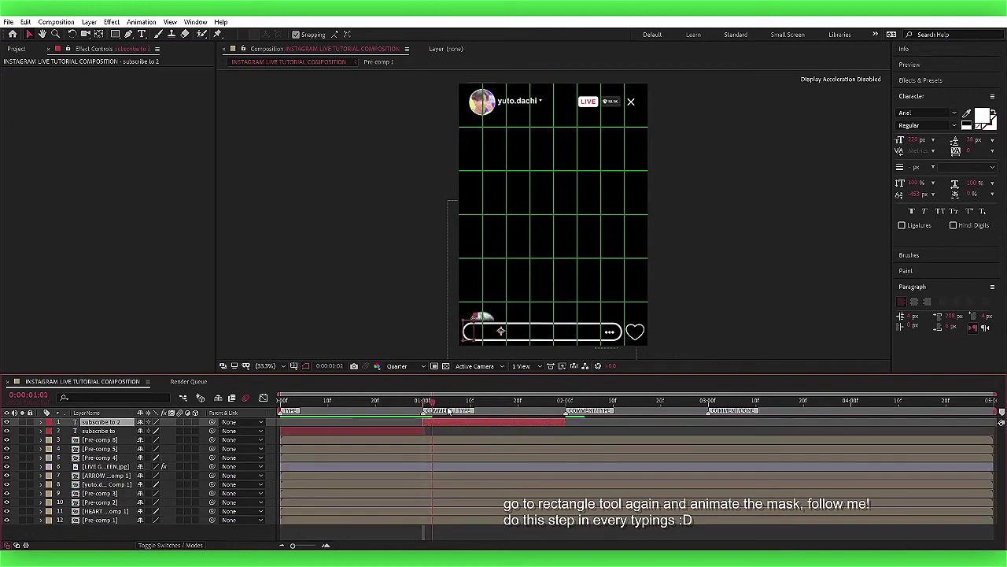
key(space)
Retype the new layer's text as "john's", play it back, and duplicate the layer.
key(ctrl+t)
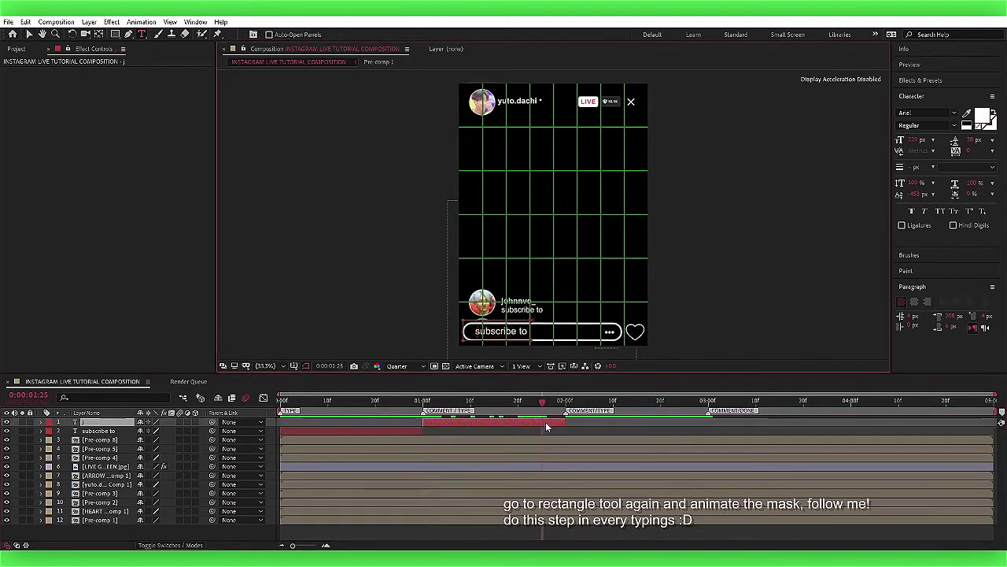
text(johnn's)
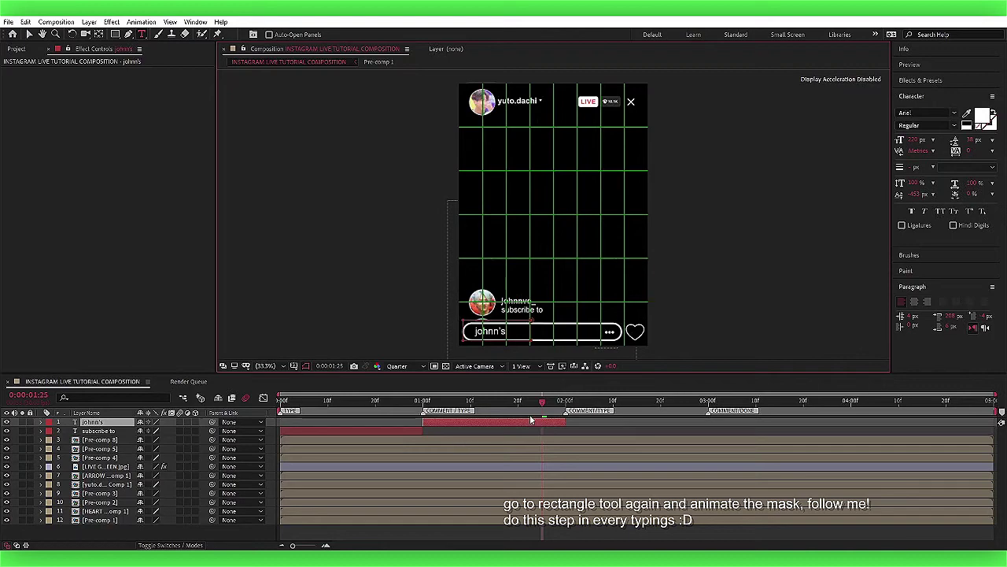
drag(457, 401, 375, 401)
key(space)
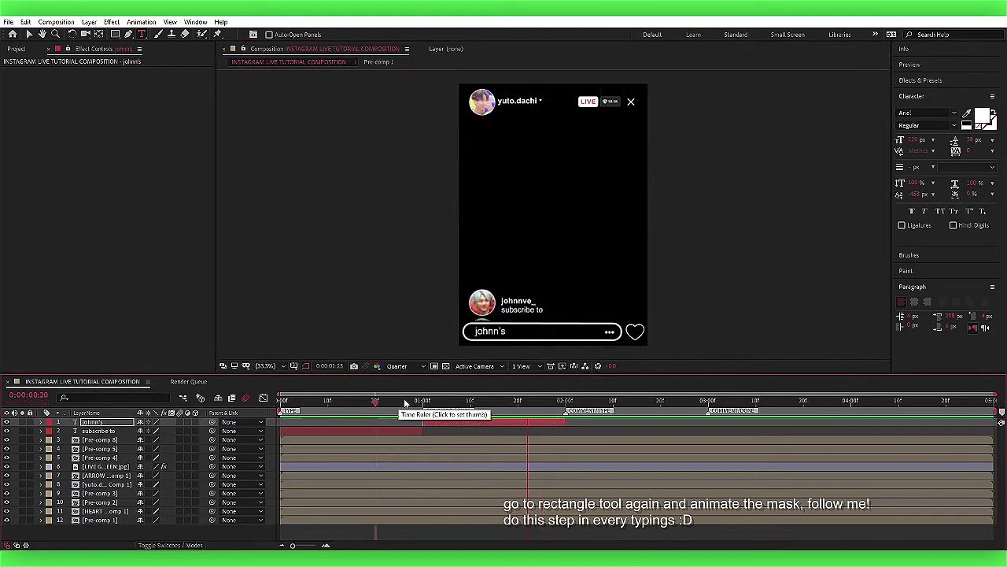
key(ctrl+apostrophe)
key(ctrl+d)
Move the duplicate comment to start at 2:00 and retype it as "youtube channel ! <3".
drag(448, 426, 592, 426)
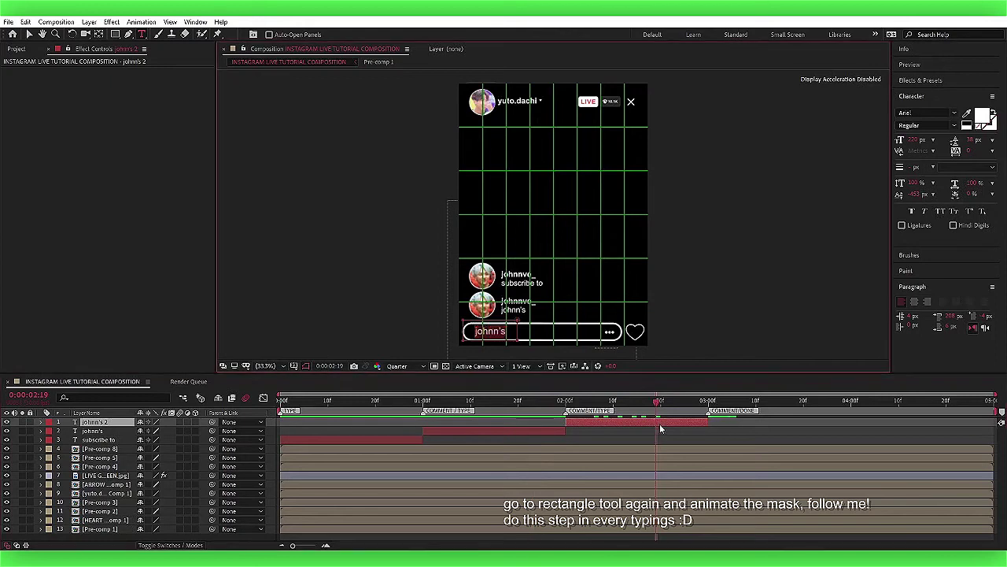
text(youtube channel ! <3)
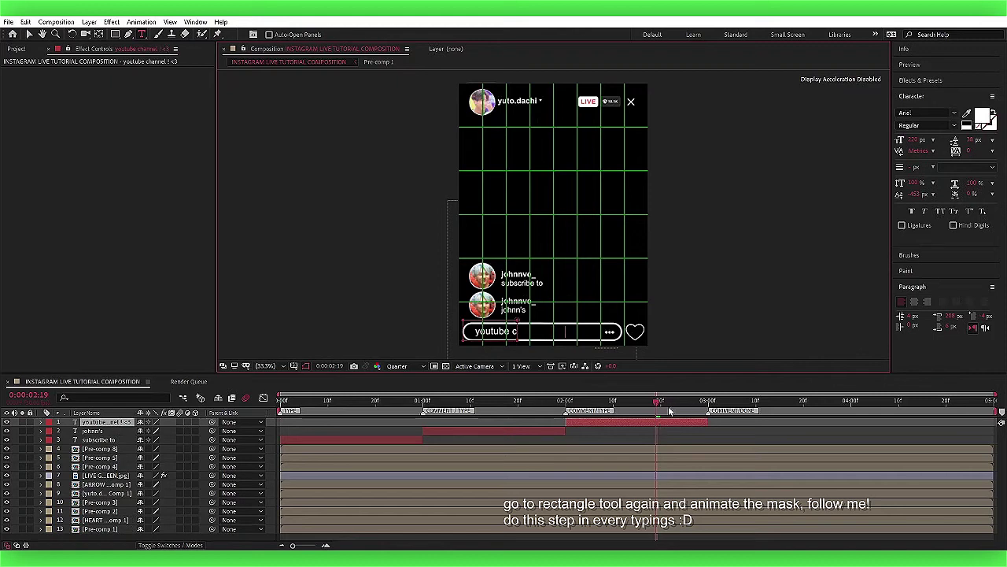
drag(670, 412, 704, 414)
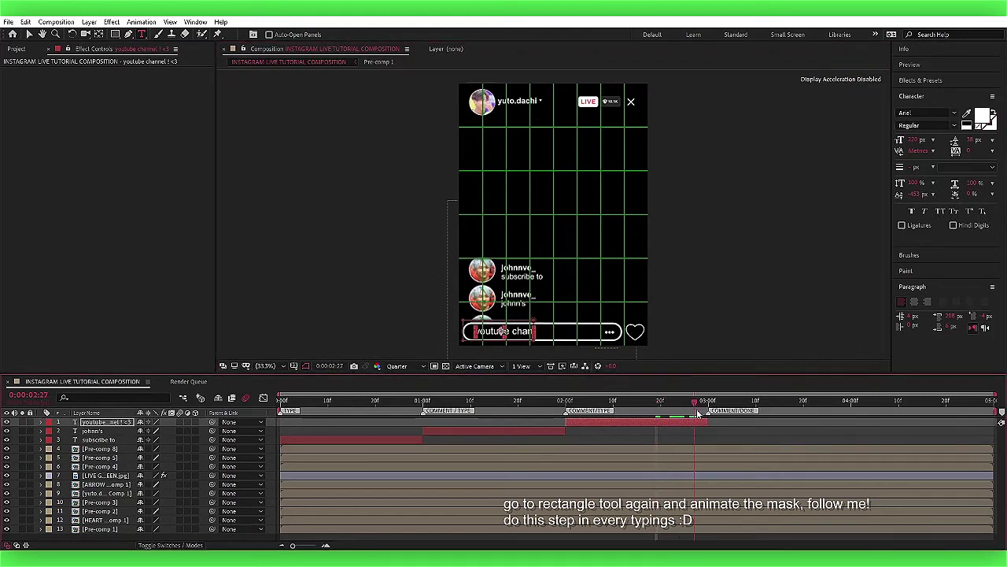
key(m)
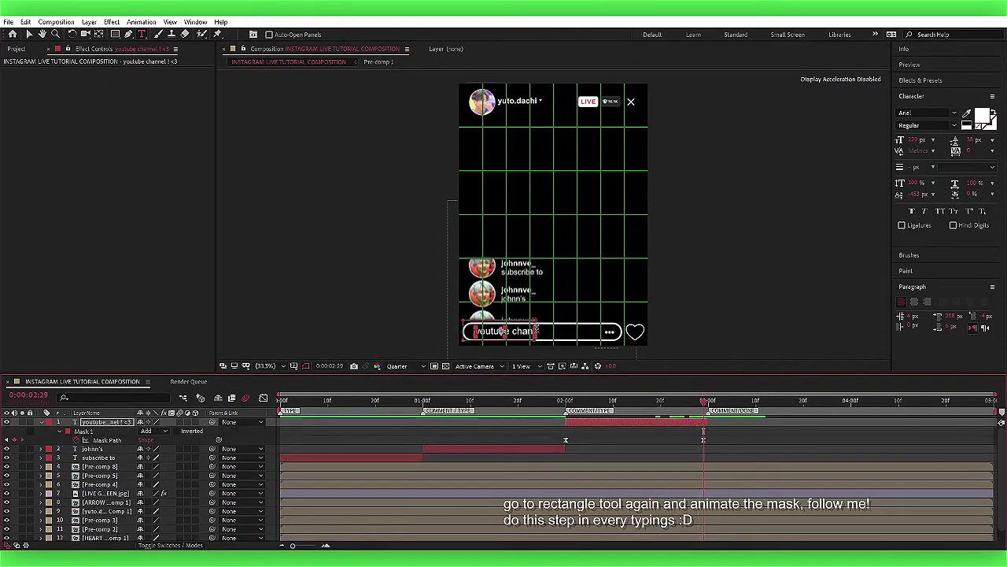
Draw a rectangle mask over the third comment to reveal it, then rewind to check.
key(q)
drag(534, 328, 535, 328)
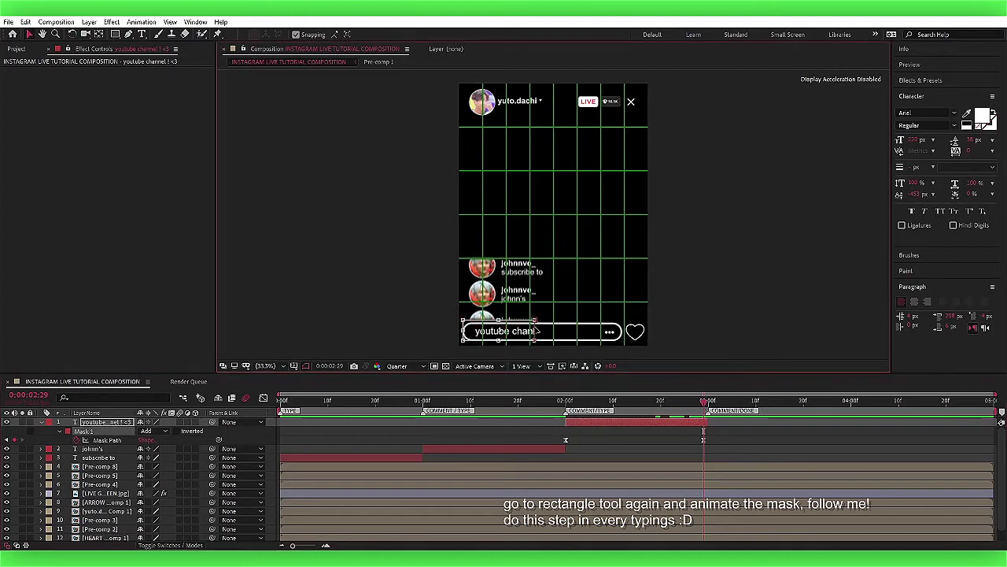
drag(689, 402, 548, 405)
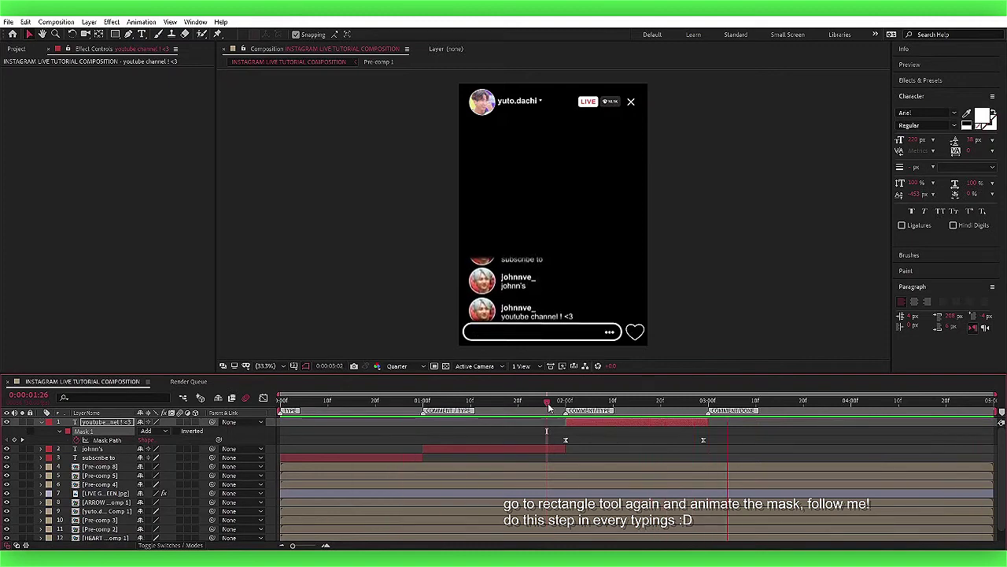
key(ctrl+apostrophe)
drag(549, 405, 101, 255)
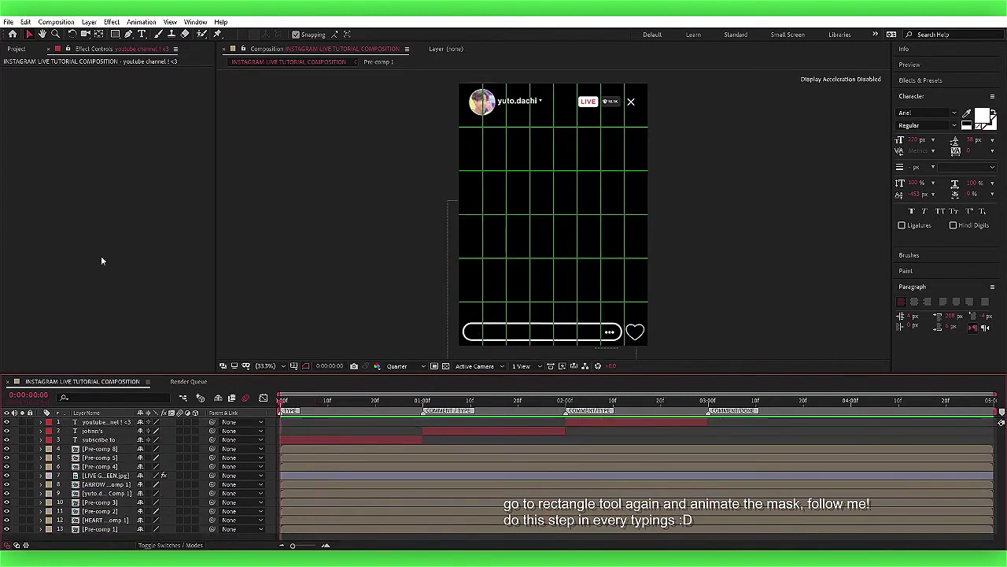
Place VIDEO CLIP at the bottom of the timeline, move it down to fill the phone frame, and preview.
key(ctrl+0)
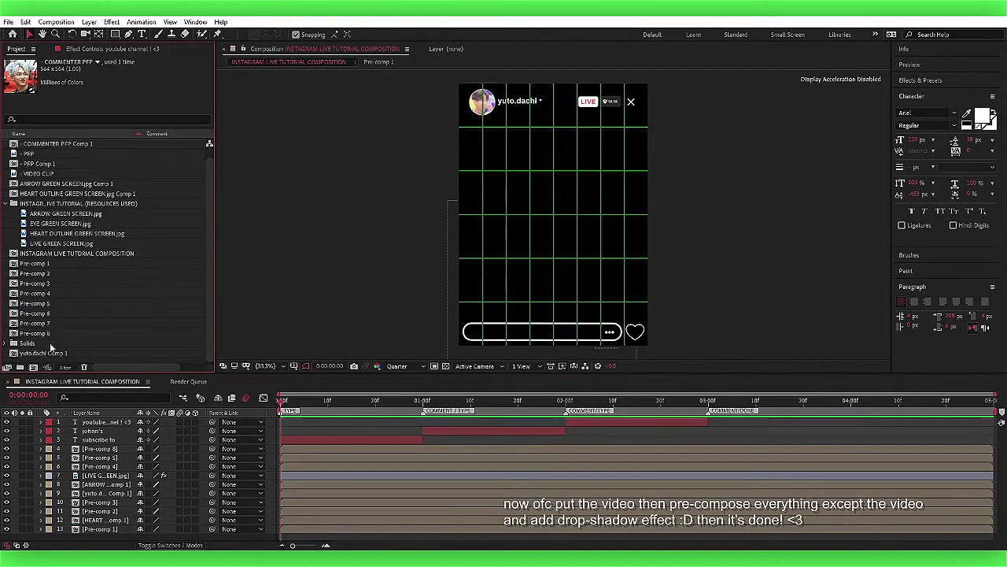
mouse_move(49, 175)
mouse_down()
mouse_move(172, 531)
mouse_move(216, 536)
mouse_up()
key(s)
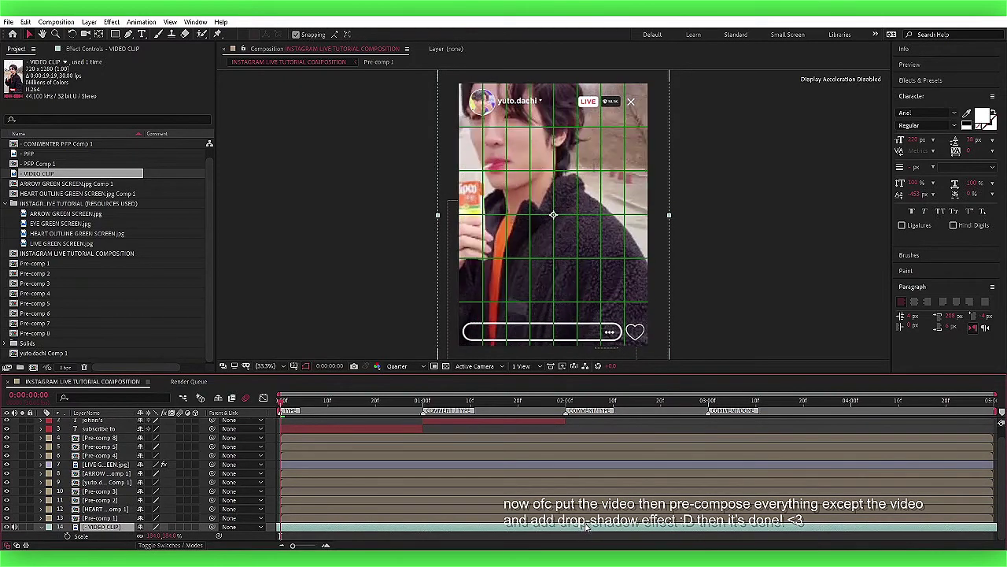
drag(161, 535, 308, 527)
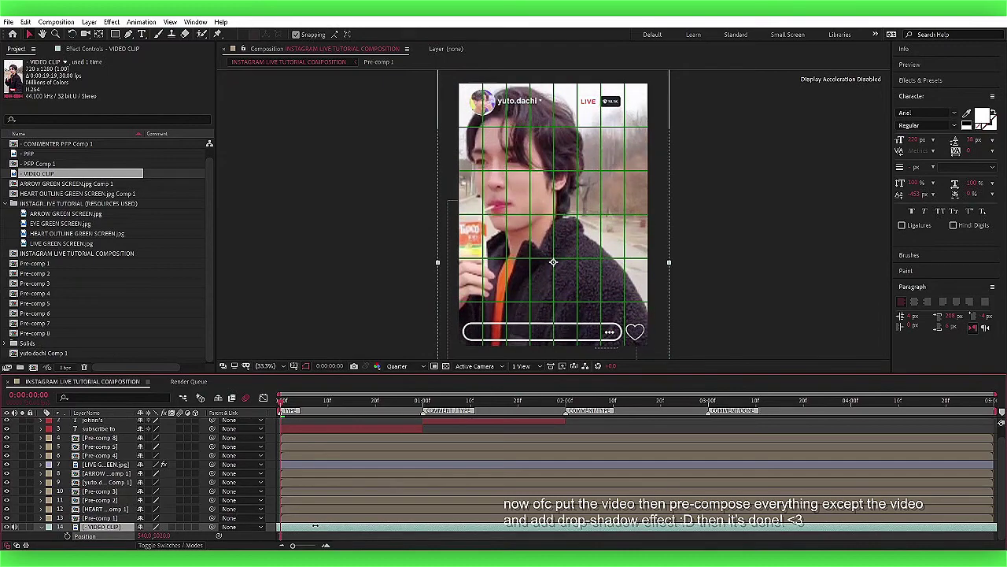
key(p)
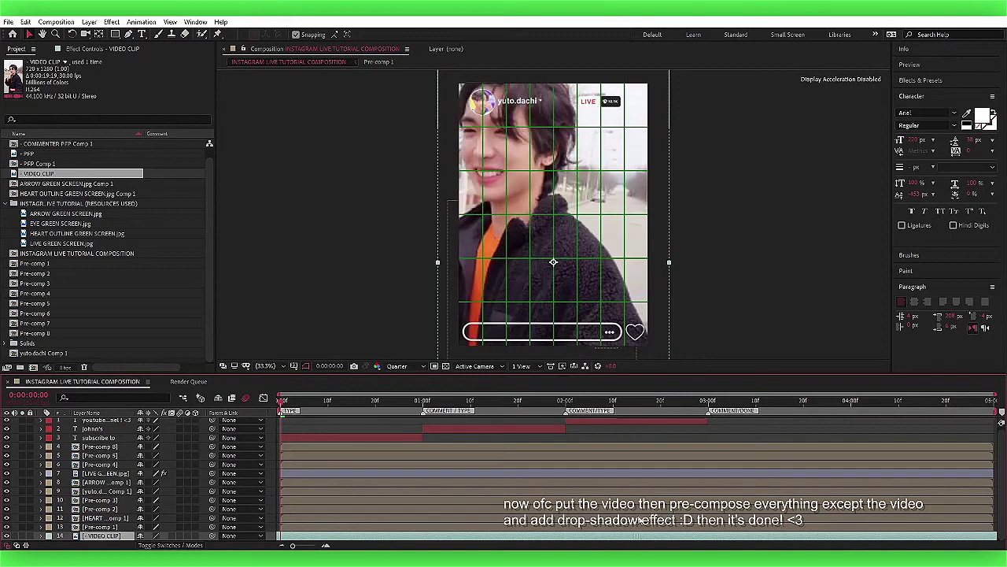
key(space)
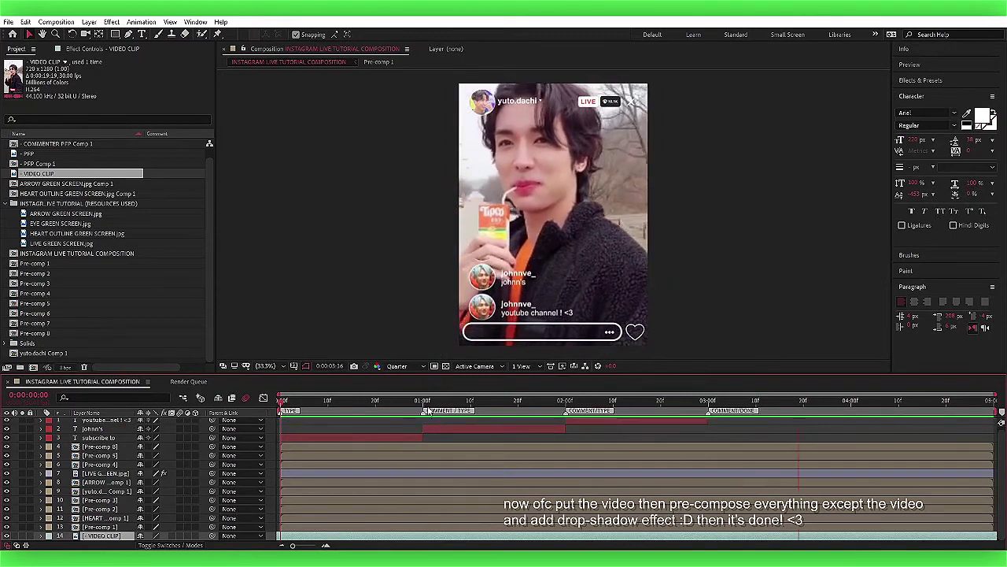
key(space)
key(space)
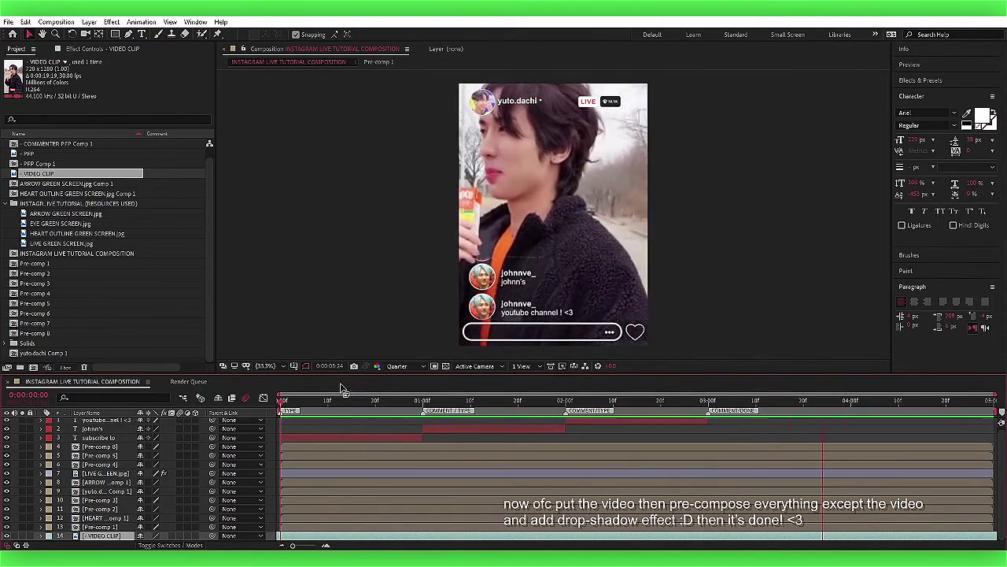
Pre-compose all mockup layers above the video into Pre-comp 9.
key(space)
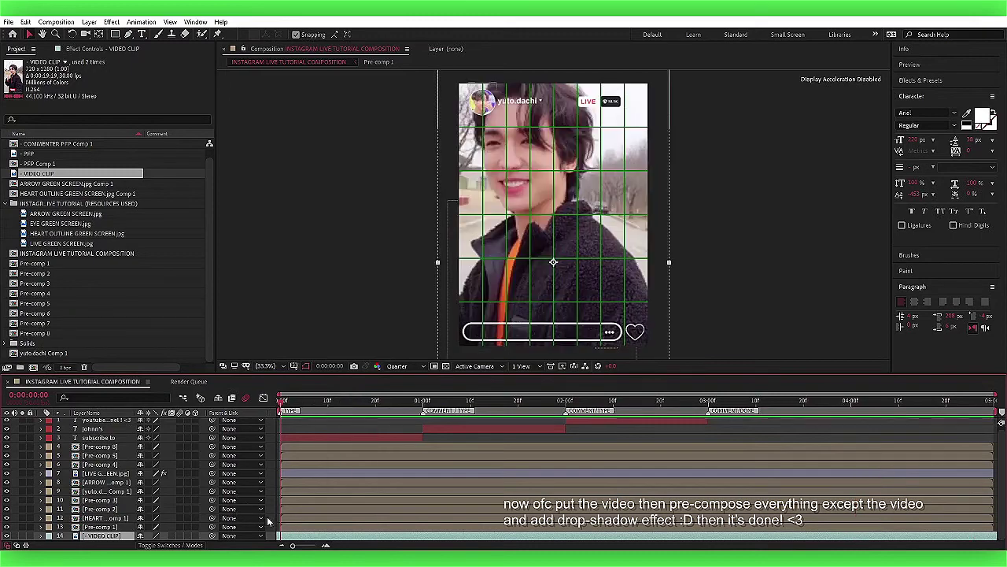
click(284, 528)
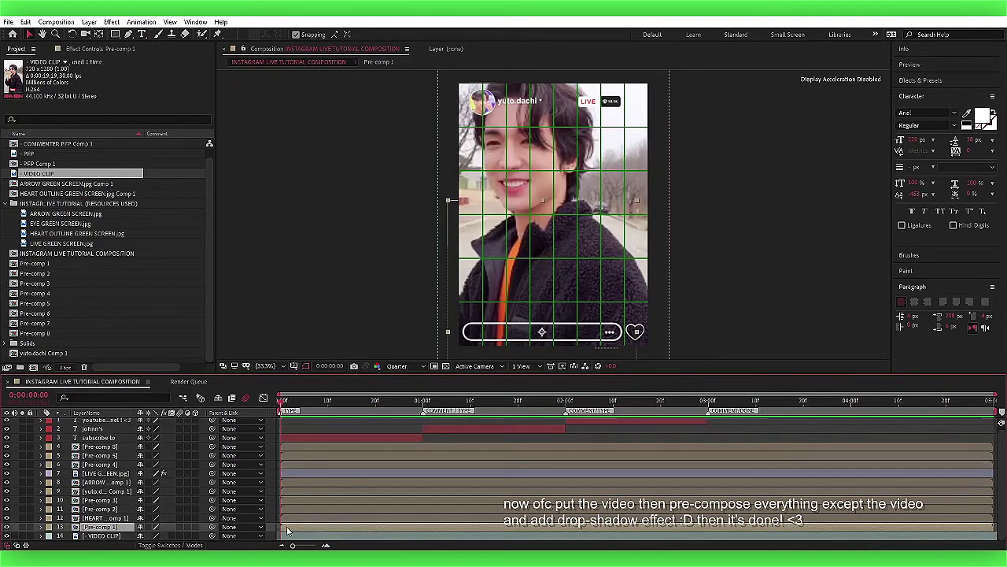
shift+click(94, 421)
click(538, 399)
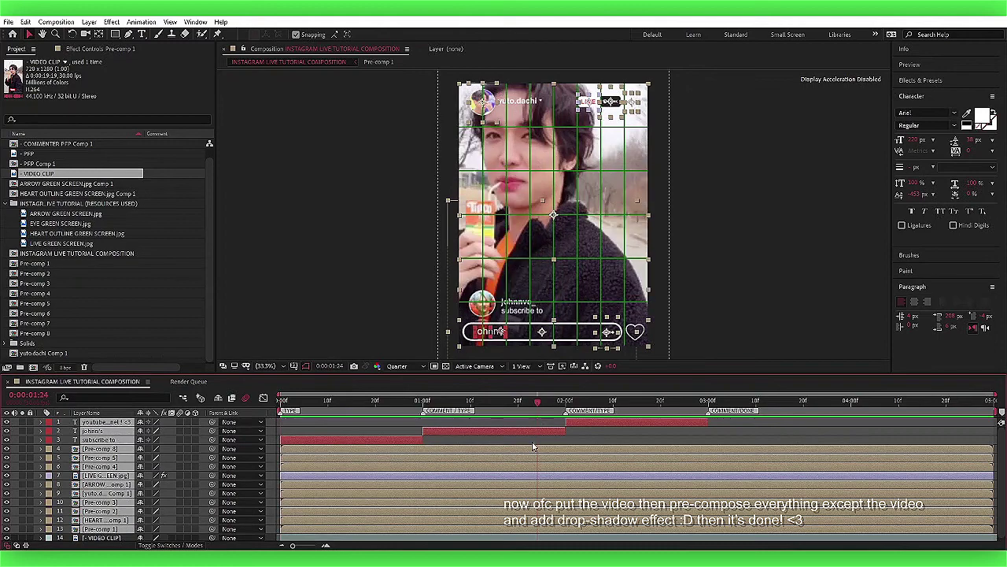
click(543, 396)
key(Return)
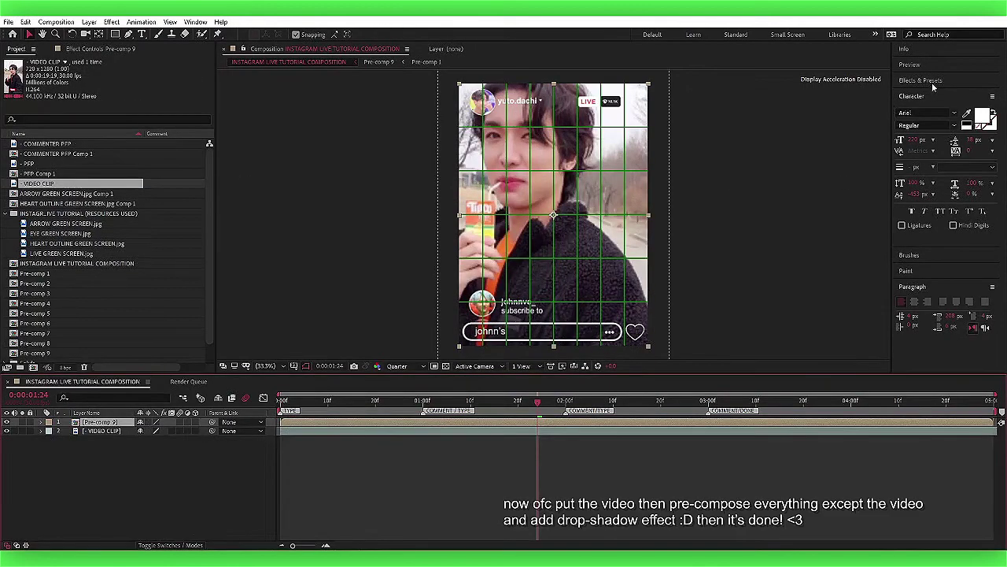
Apply Drop Shadow to Pre-comp 9 with 30% opacity and distance 10.
click(921, 80)
text(drop)
double_click(949, 229)
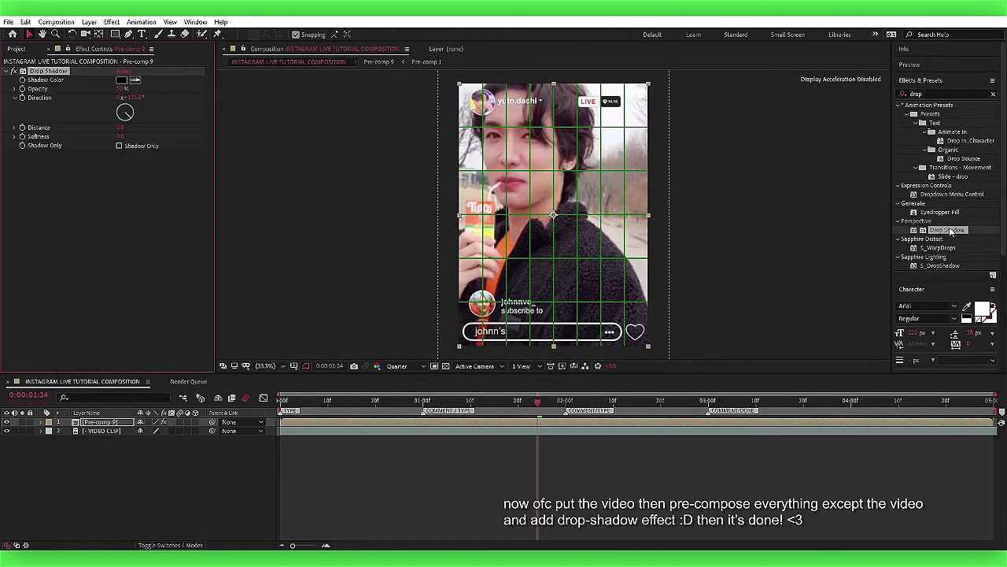
click(397, 366)
click(401, 401)
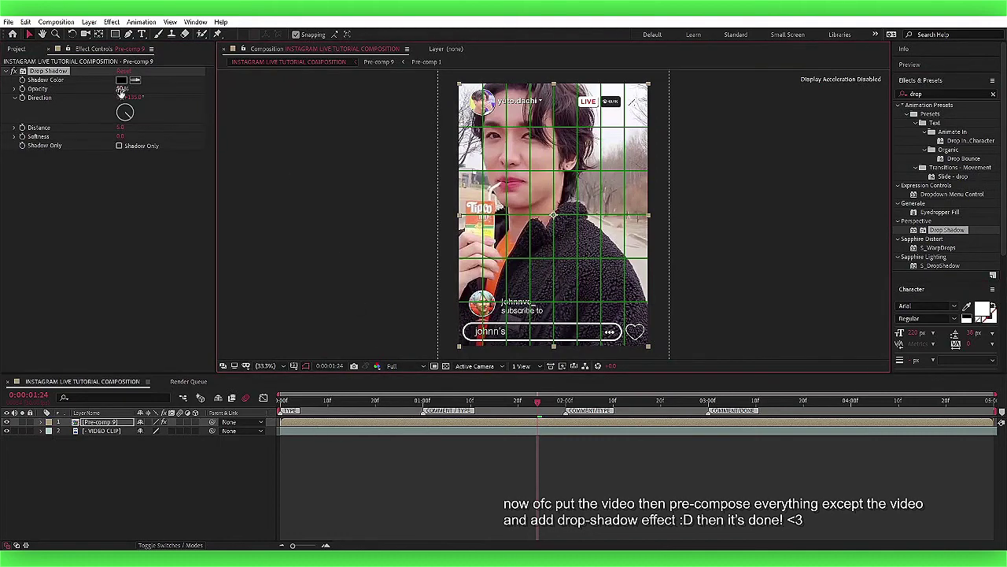
click(122, 89)
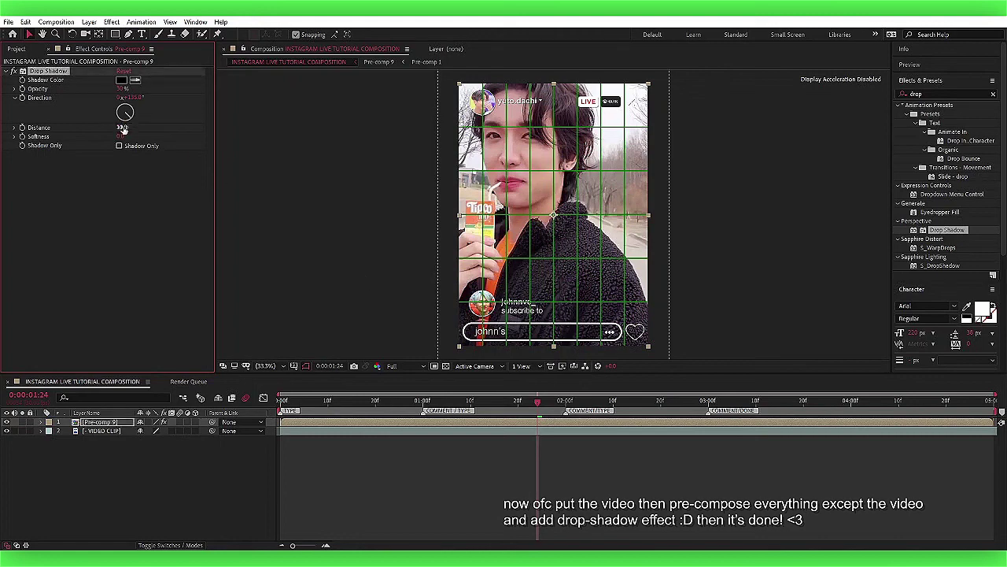
Preview the result at quarter resolution, then open the video layer's options.
click(396, 366)
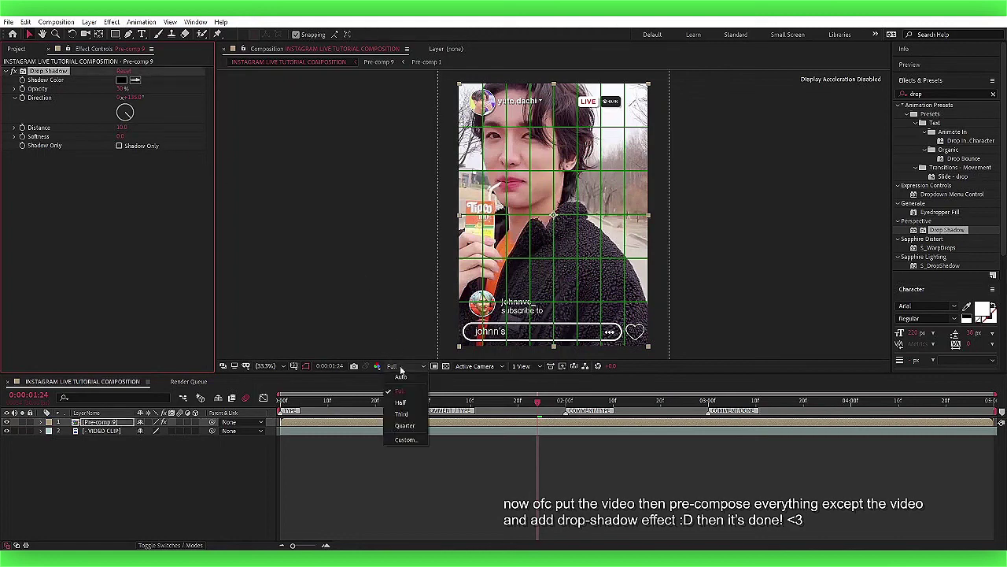
click(417, 424)
key(space)
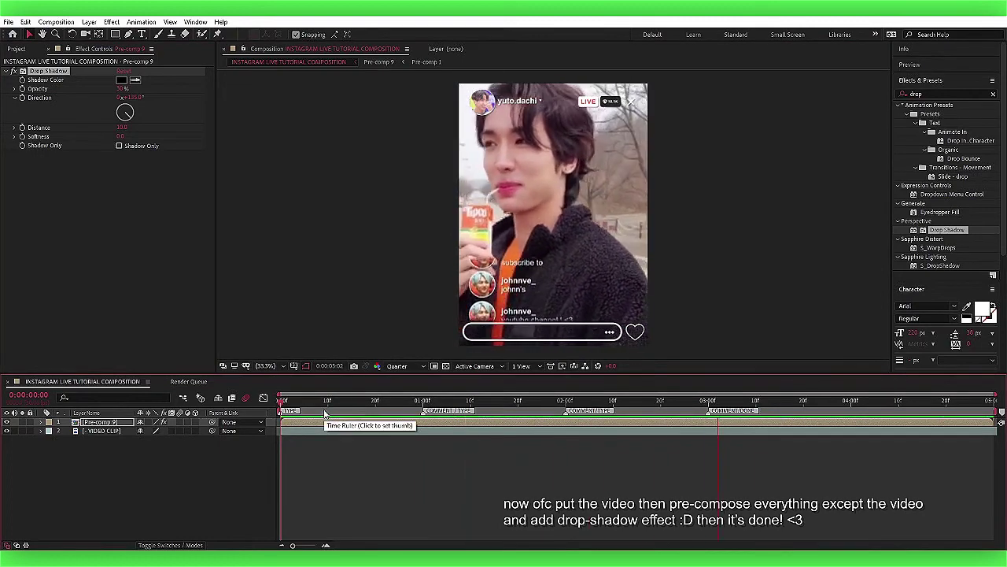
key(space)
click(293, 431)
right_click(293, 430)
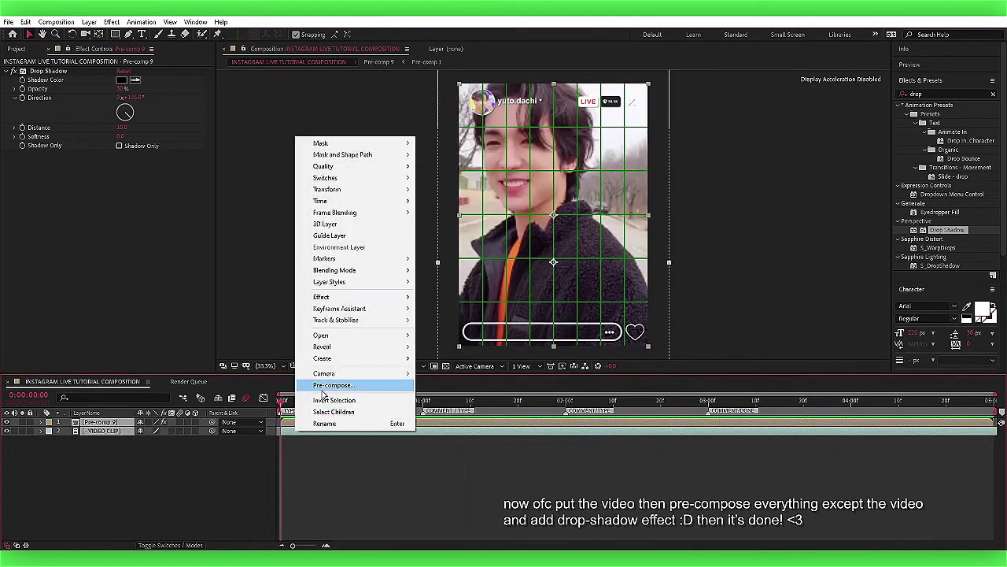